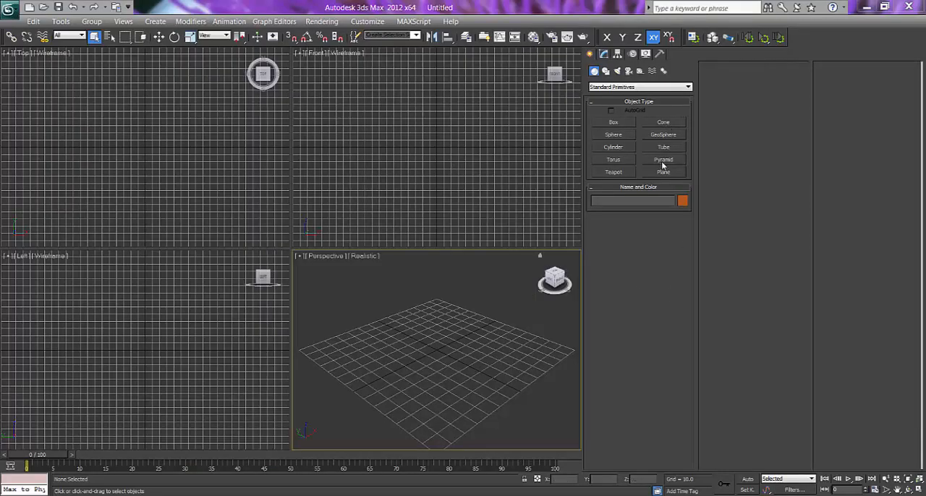
Draw a ground plane about 196 long by 321 wide in the Top view, and set its length and width segments to 1.
left_click(663, 173)
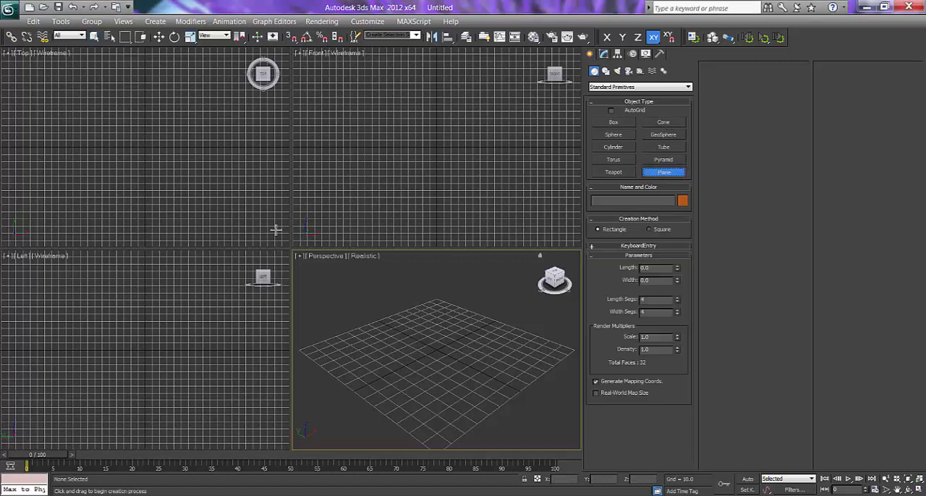
left_click_drag(74, 102, 305, 243)
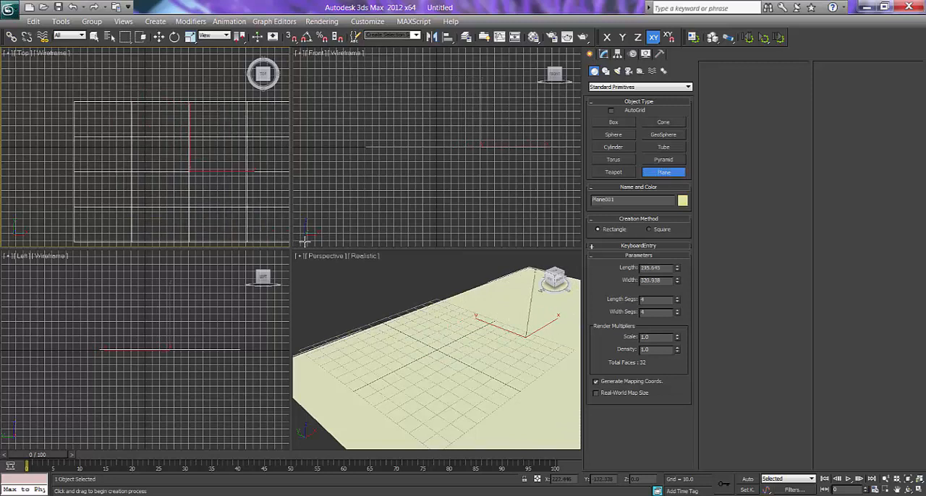
mouse_move(483, 338)
middle_mouse_down()
mouse_move(450, 362)
mouse_move(470, 332)
middle_mouse_up()
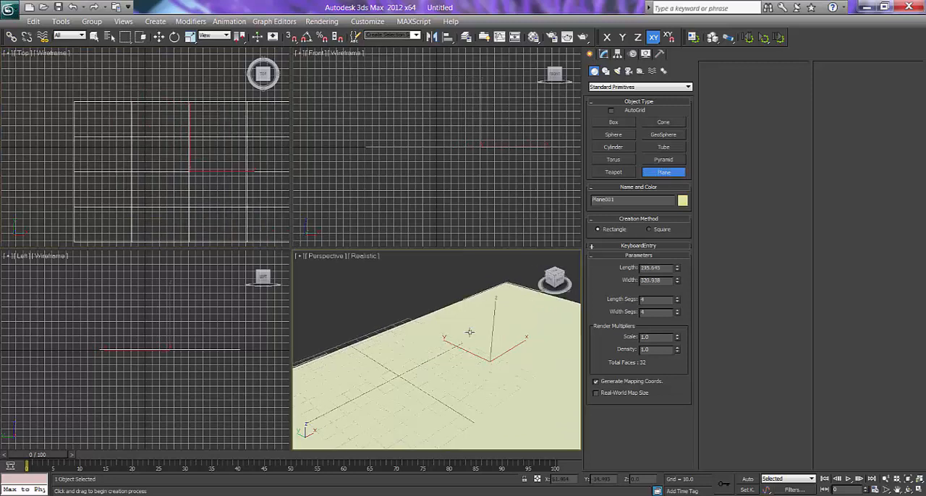
right_click(678, 303)
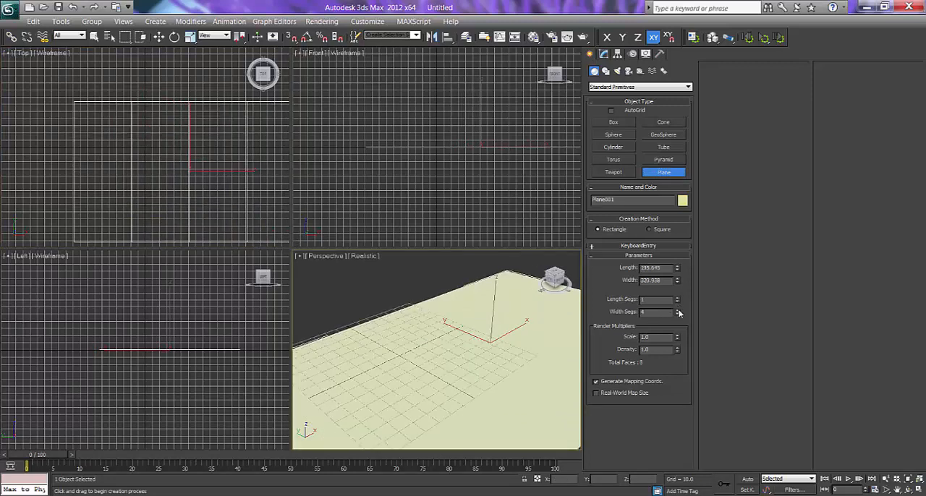
right_click(678, 314)
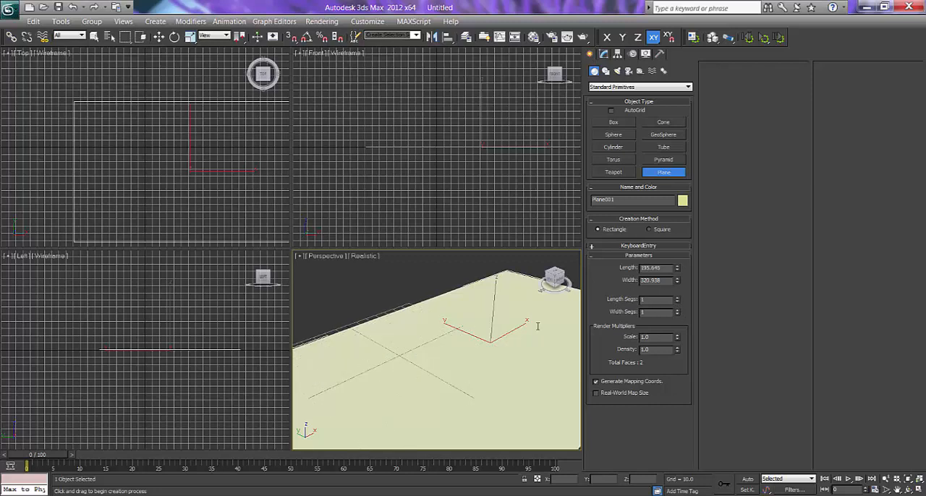
middle_click_drag(489, 380, 473, 372)
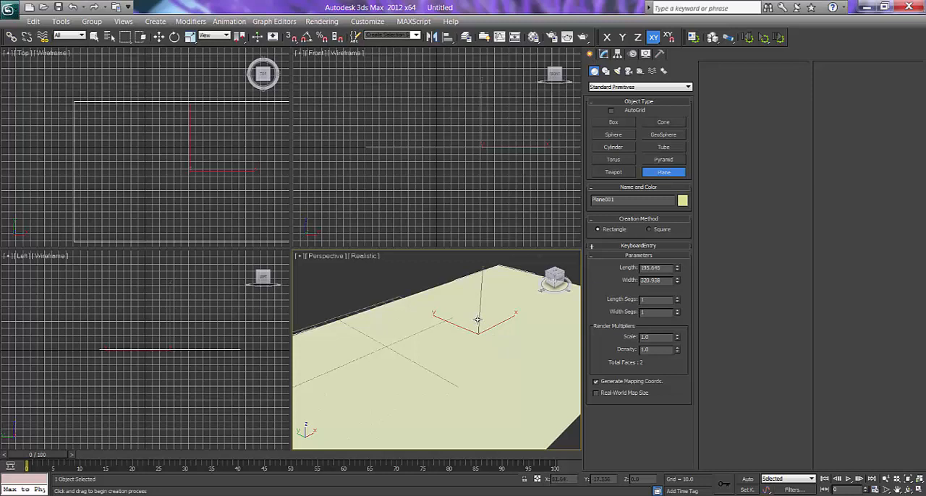
Draw a smaller plane about 80 by 133 inside the ground plane in the Top view and move it near the center.
middle_click_drag(193, 181, 144, 185)
left_click_drag(105, 155, 199, 211)
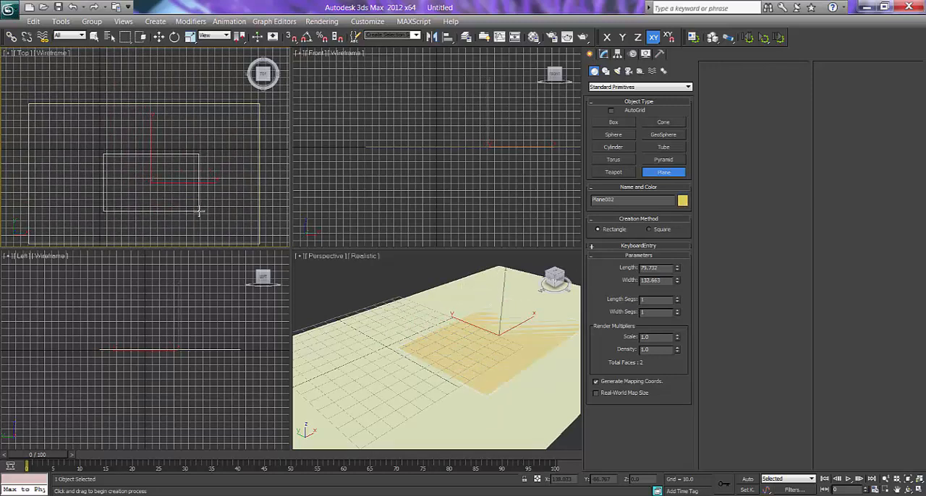
right_click(172, 179)
key("w")
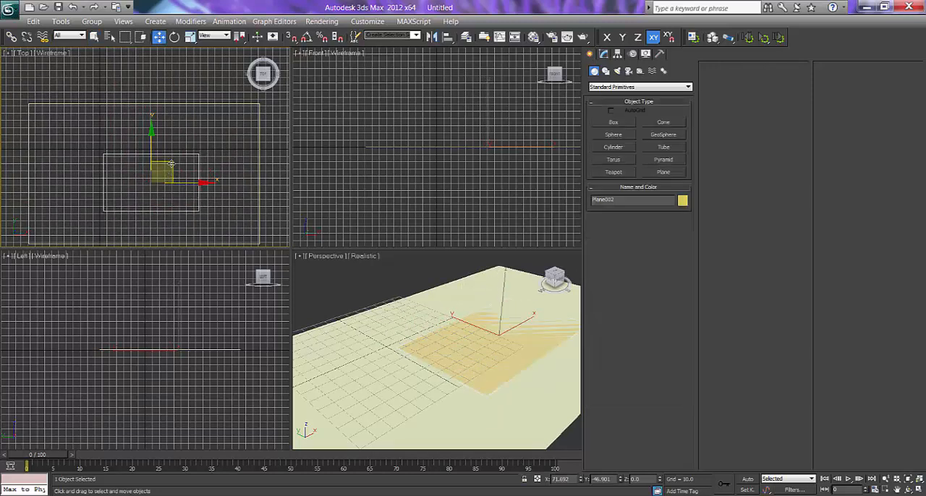
left_click_drag(169, 158, 157, 149)
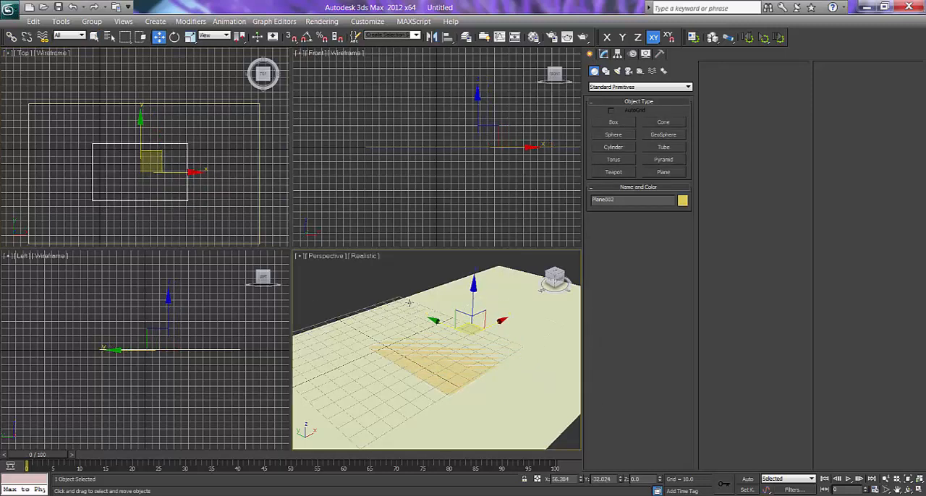
Set the Perspective view to Shaded display and raise the smaller plane to about 1 unit above the ground plane.
left_click(365, 256)
left_click(376, 283)
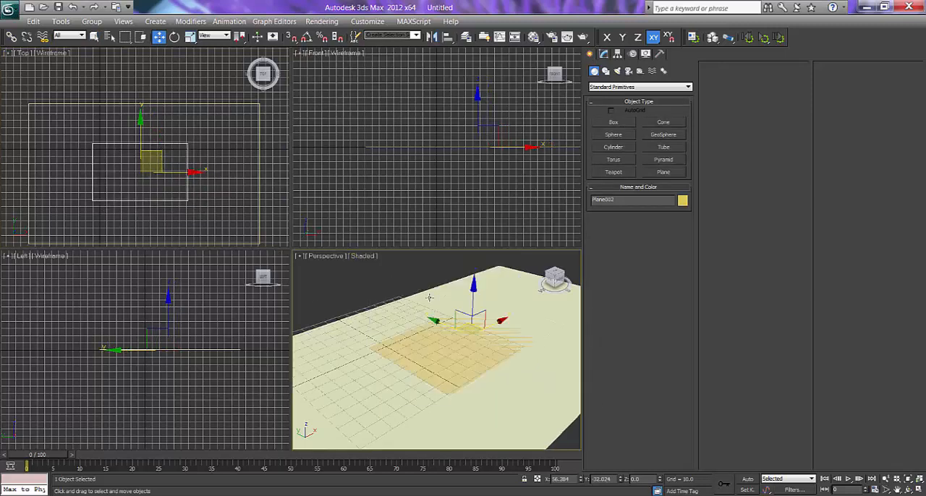
scroll(487, 148, "up", 5)
middle_click_drag(486, 148, 461, 182)
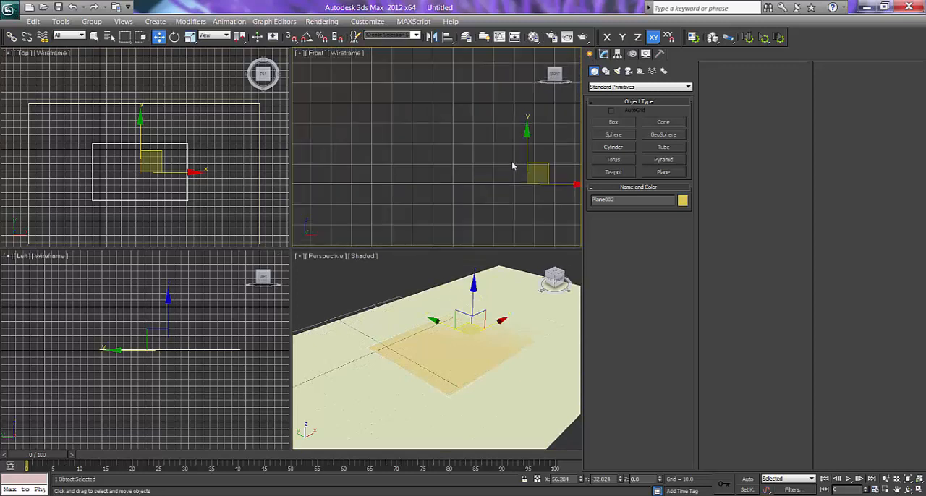
left_click_drag(527, 148, 527, 146)
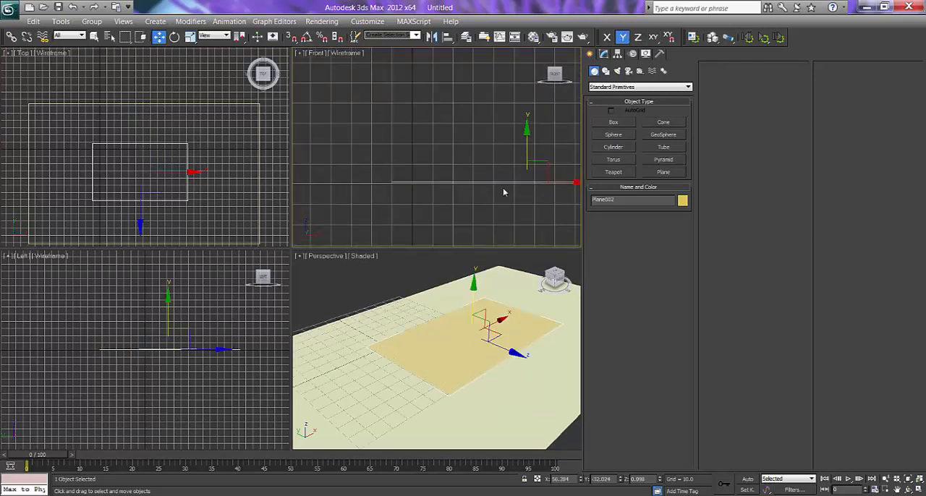
middle_click_drag(472, 326, 447, 318)
scroll(449, 319, "up", 3)
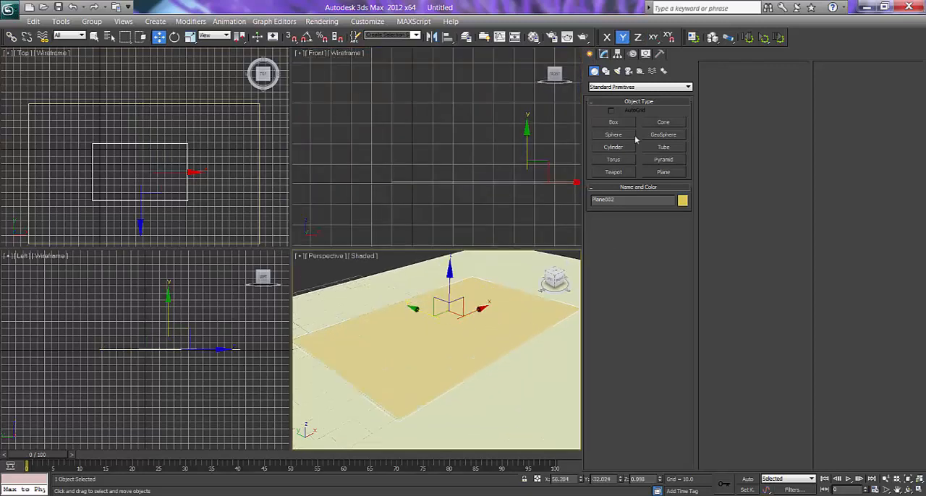
Convert the smaller plane to an Editable Poly.
left_click(606, 56)
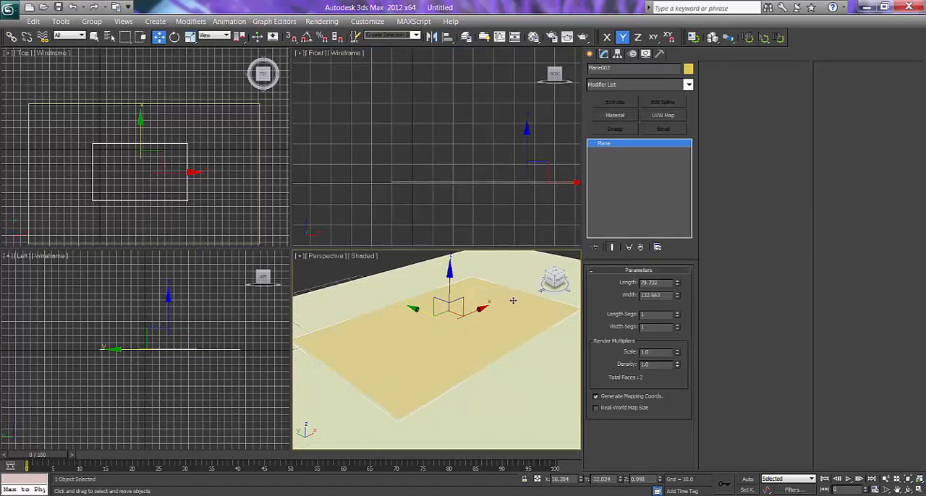
right_click(478, 327)
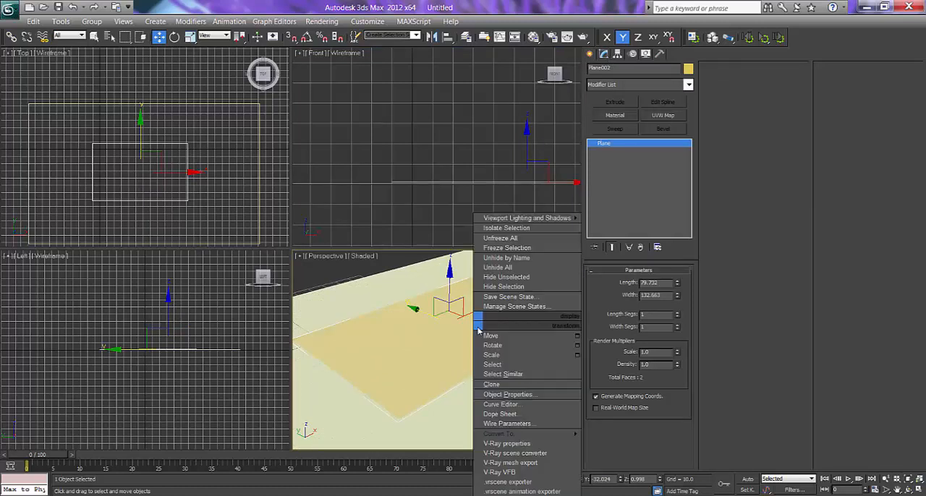
mouse_move(528, 434)
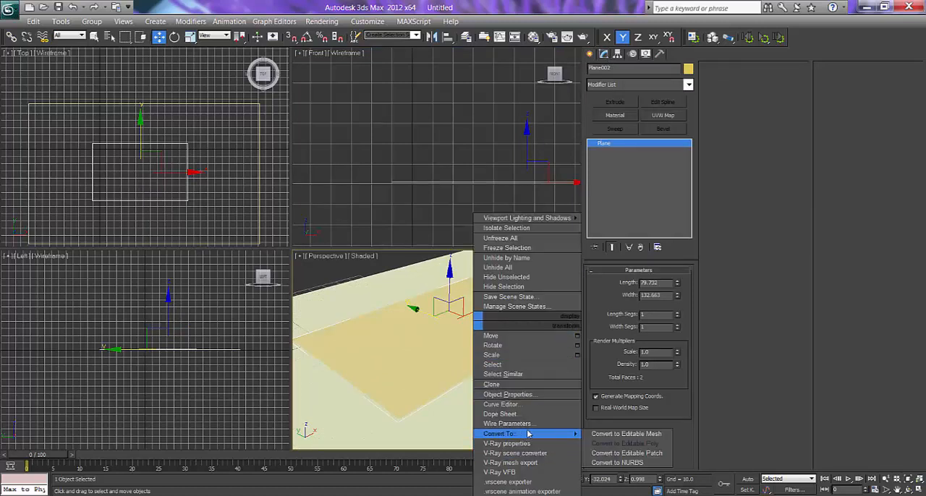
left_click(651, 445)
Select the smaller plane's polygon and extrude it slightly upward to make a thin slab.
left_click(637, 283)
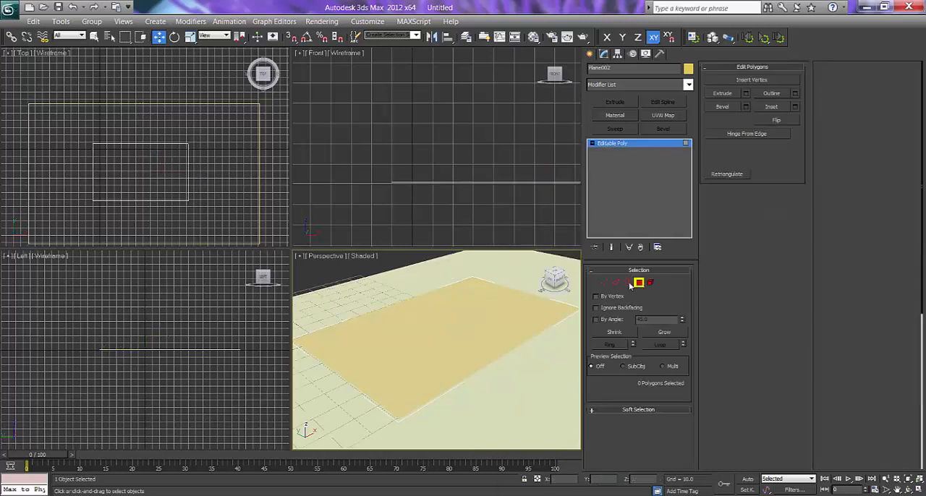
left_click(492, 330)
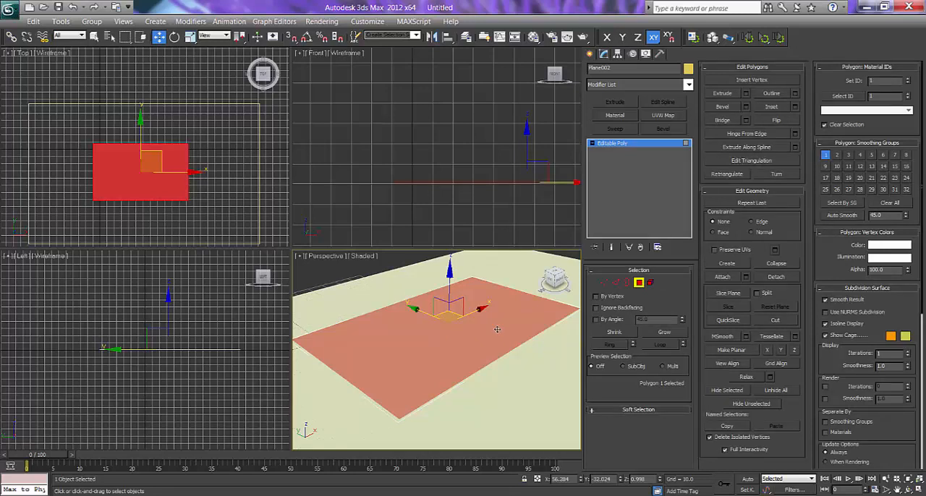
left_click_drag(582, 283, 680, 284)
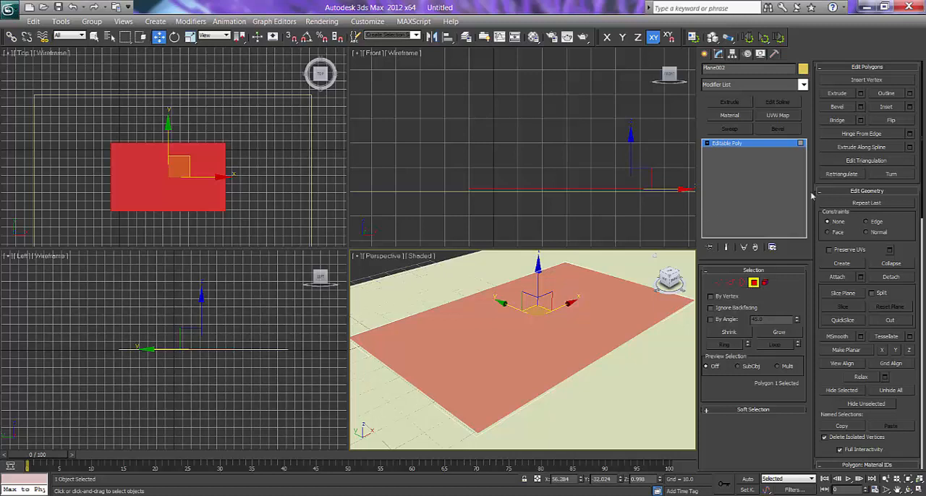
left_click(837, 95)
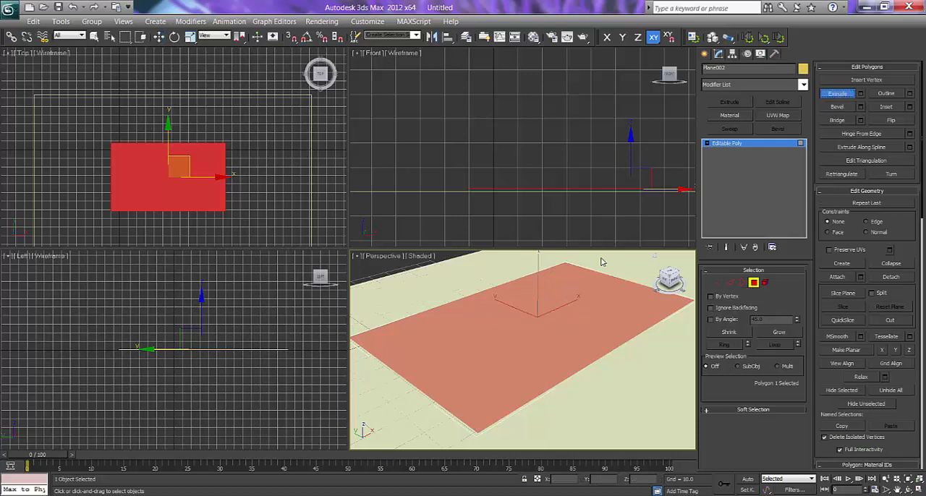
left_click_drag(567, 316, 567, 315)
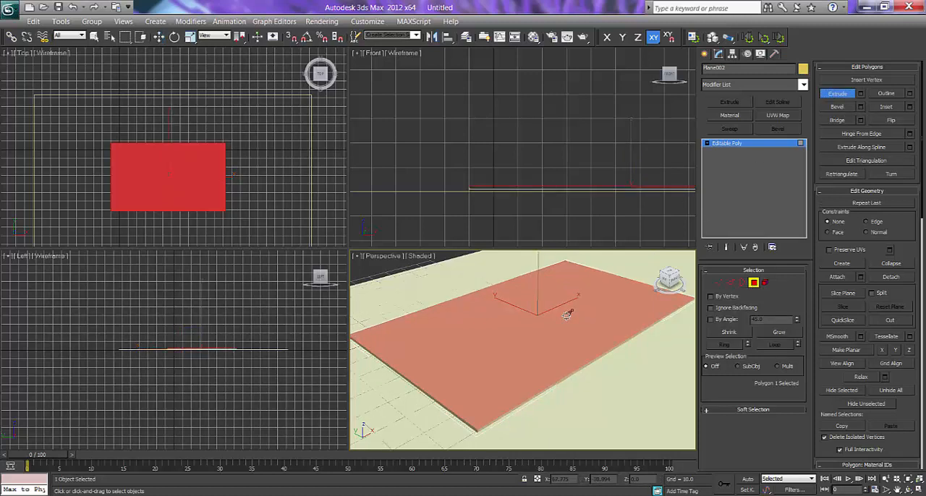
Select the slab's long edges at Edge level and connect them with 3 segments across its width.
left_click(706, 144)
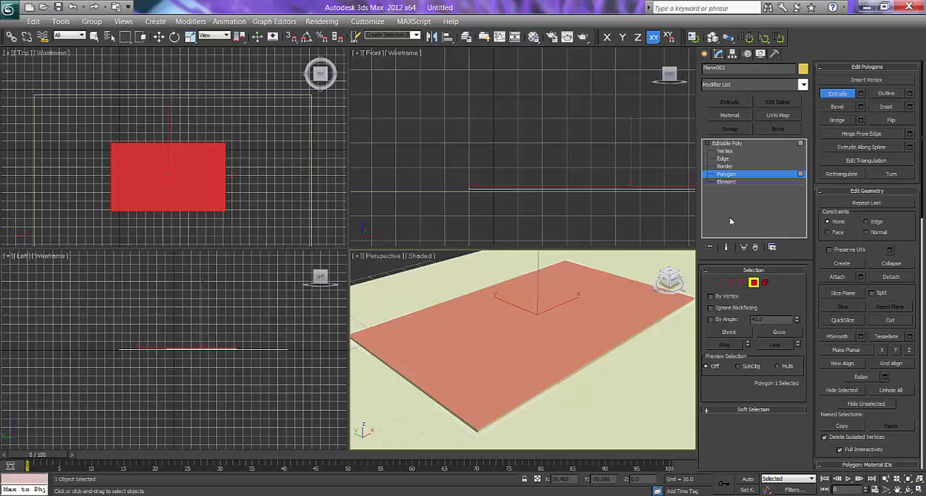
left_click(723, 151)
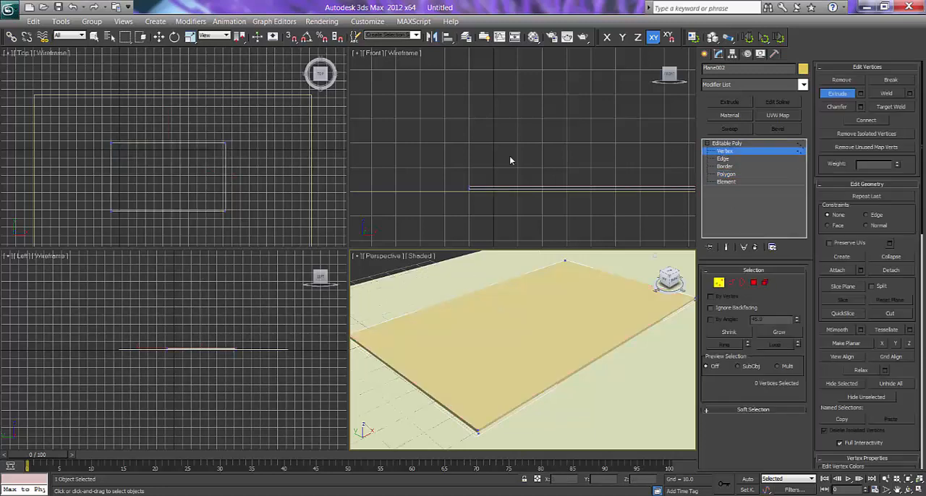
left_click(724, 159)
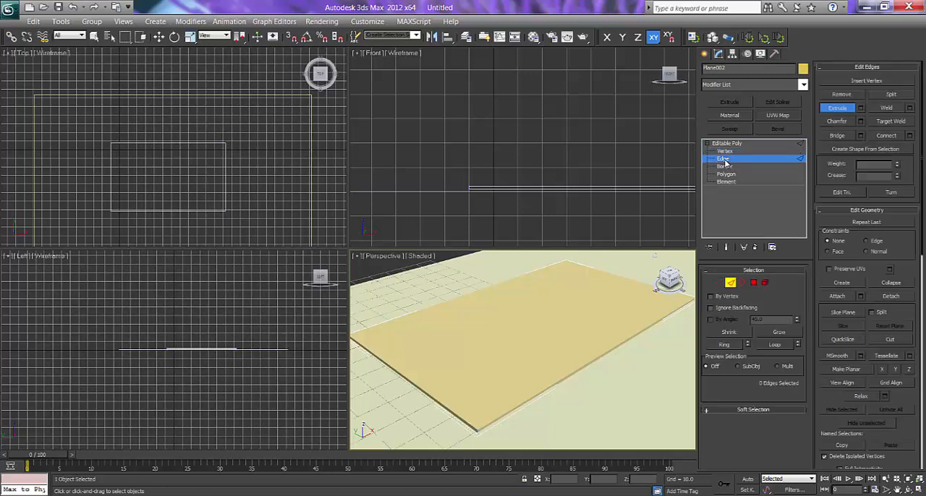
left_click(172, 211)
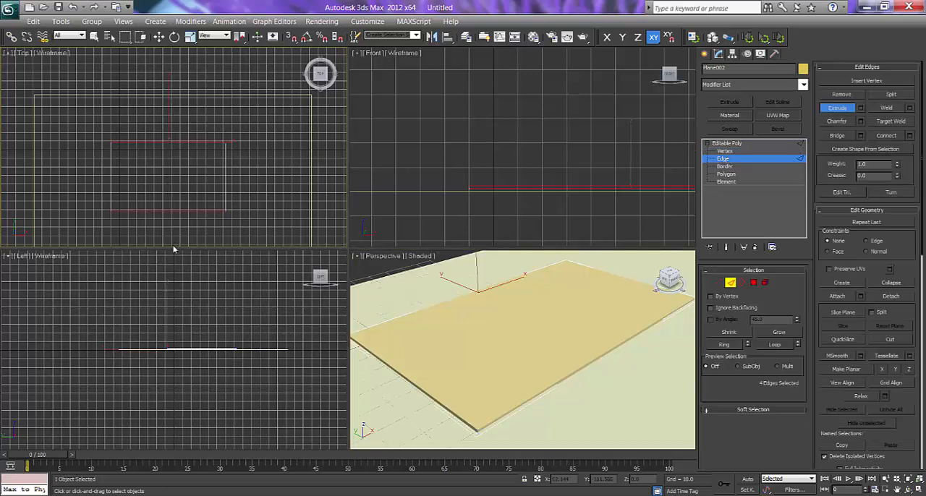
key("w")
right_click(247, 188)
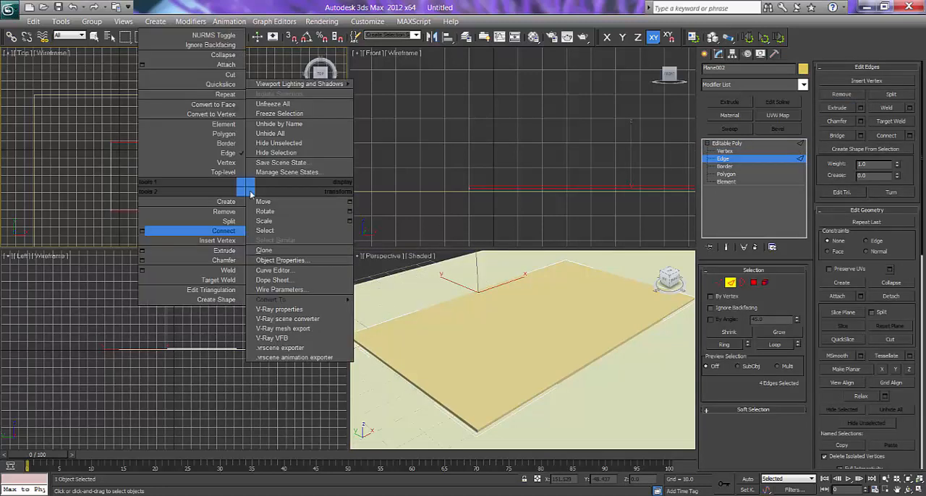
left_click(141, 230)
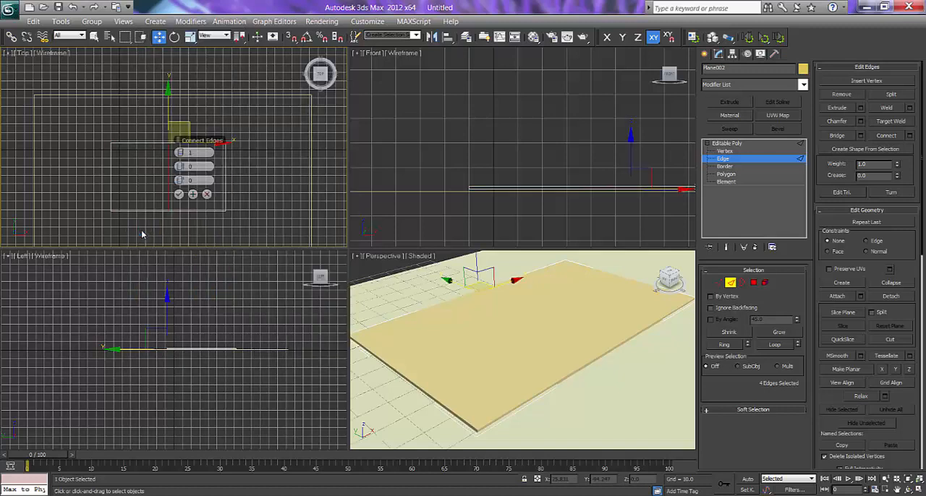
left_click(181, 151)
left_click(180, 152)
left_click(179, 195)
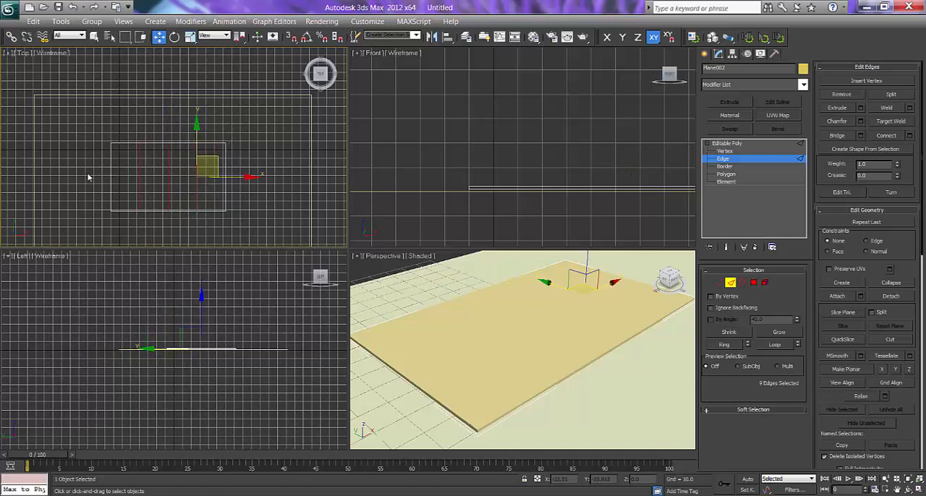
Select all the slab's crosswise edges and connect them with 3 segments running along its length.
left_click_drag(85, 172, 292, 188)
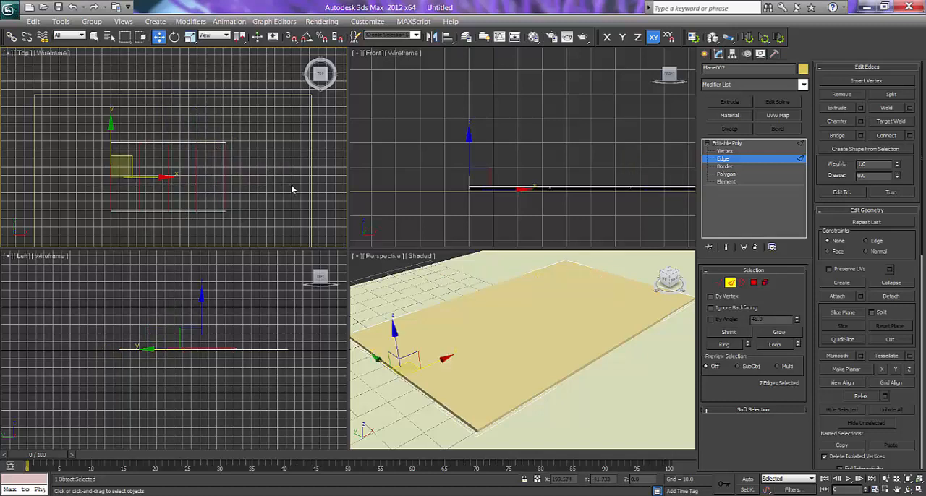
left_click_drag(81, 173, 261, 189)
right_click(262, 184)
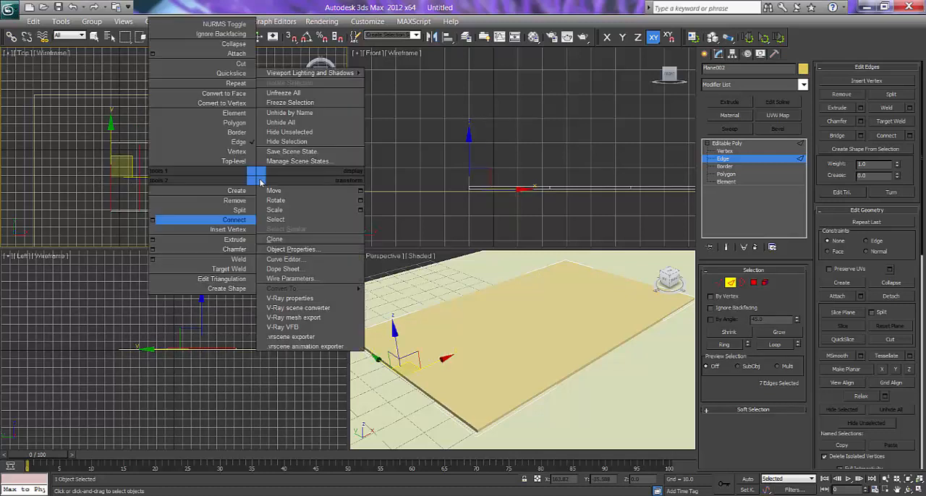
left_click(152, 220)
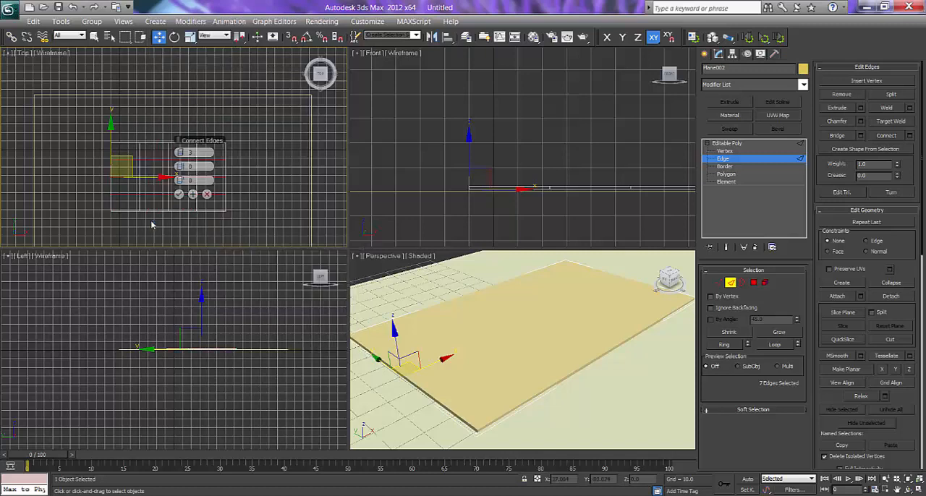
left_click(178, 195)
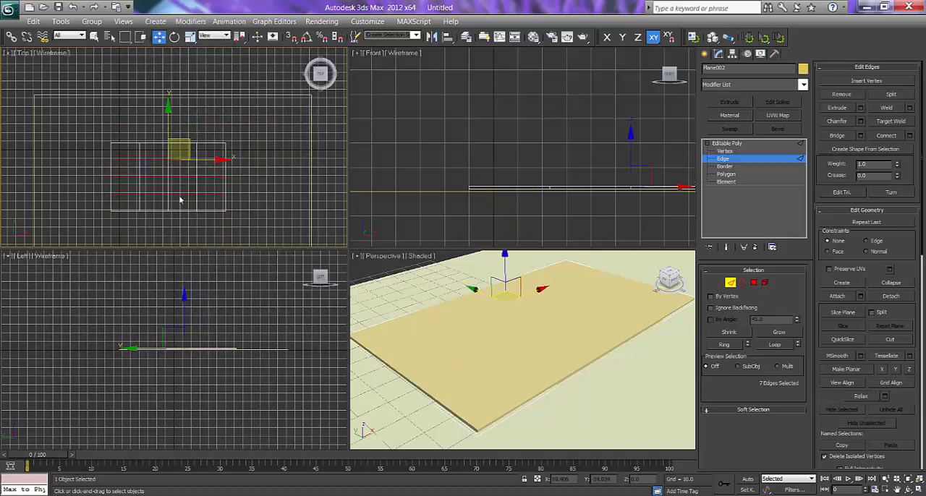
Show edged faces in the Perspective view and leave edge editing for the standard primitive creation tools.
middle_click(462, 331)
key("F4")
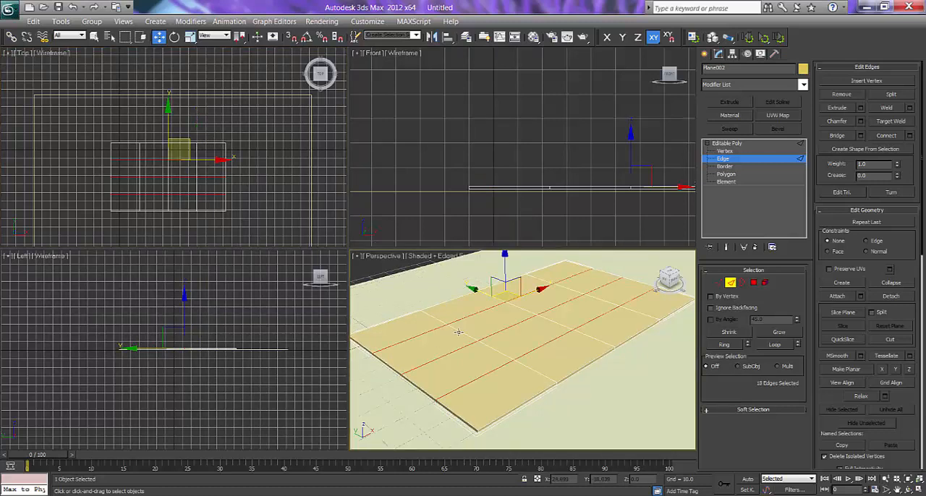
left_click(705, 55)
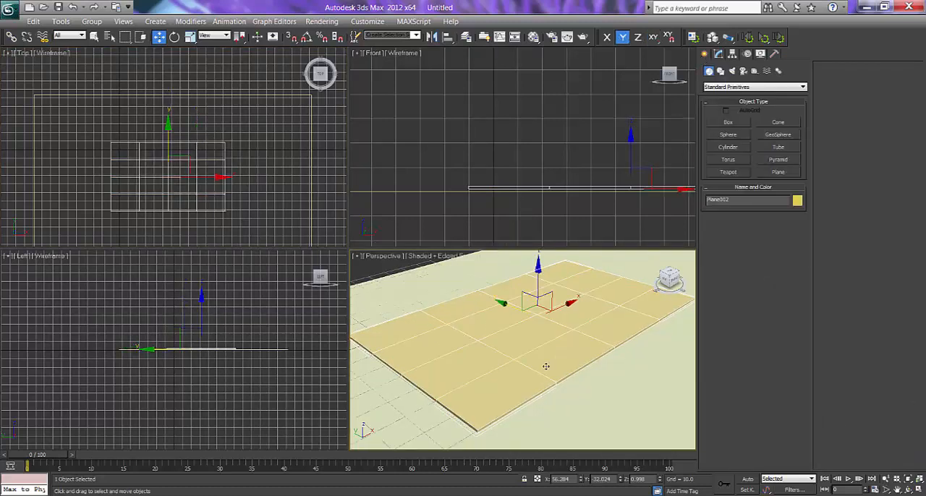
Apply a TurboSmooth modifier to the slab, try 2 iterations and return to 1.
left_click(719, 55)
left_click(741, 84)
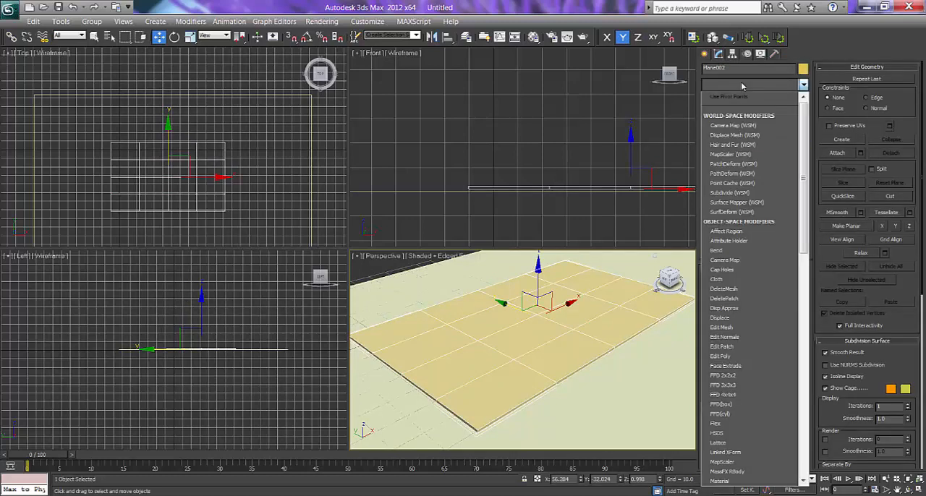
key("t")
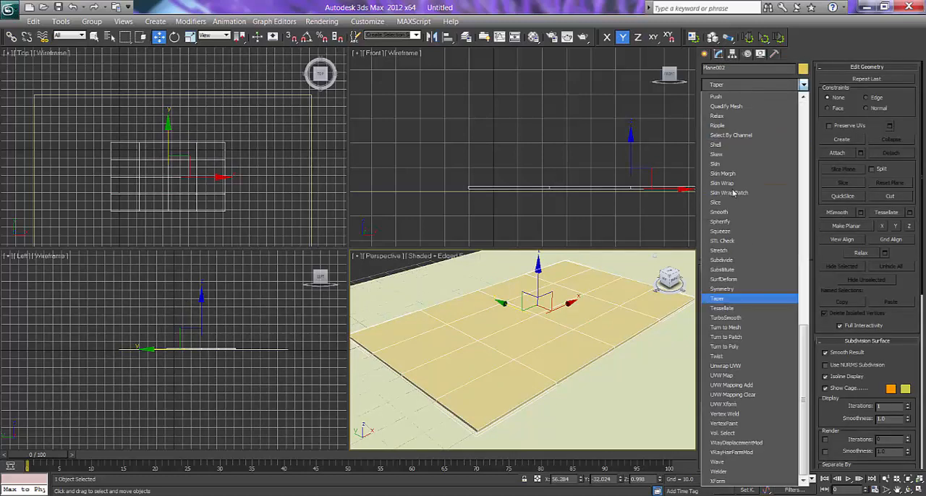
left_click(726, 319)
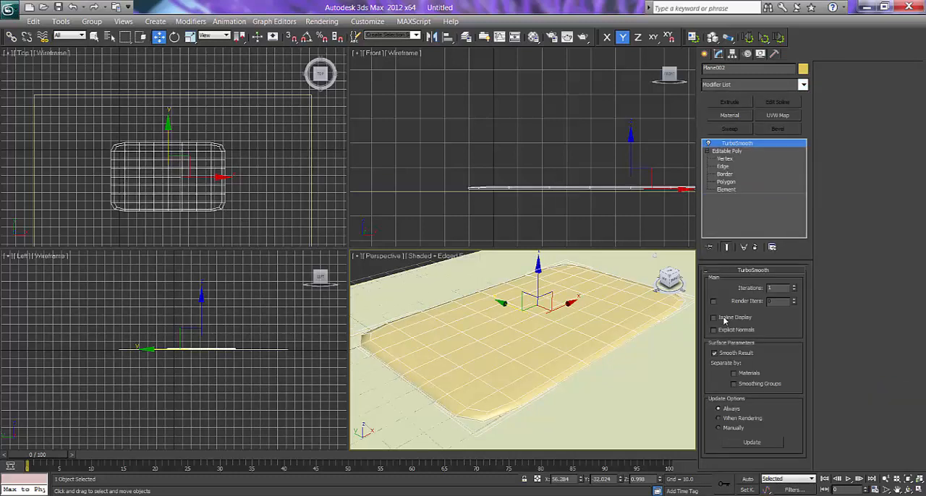
left_click(794, 288)
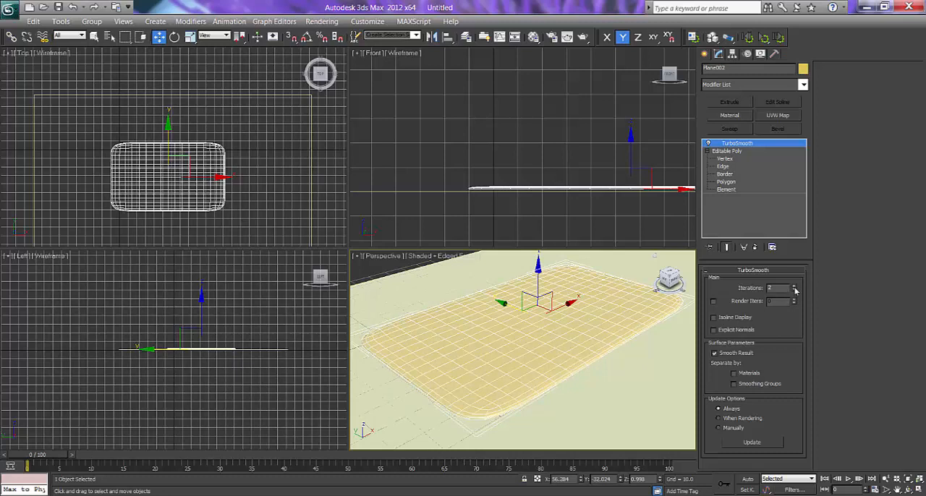
left_click(795, 291)
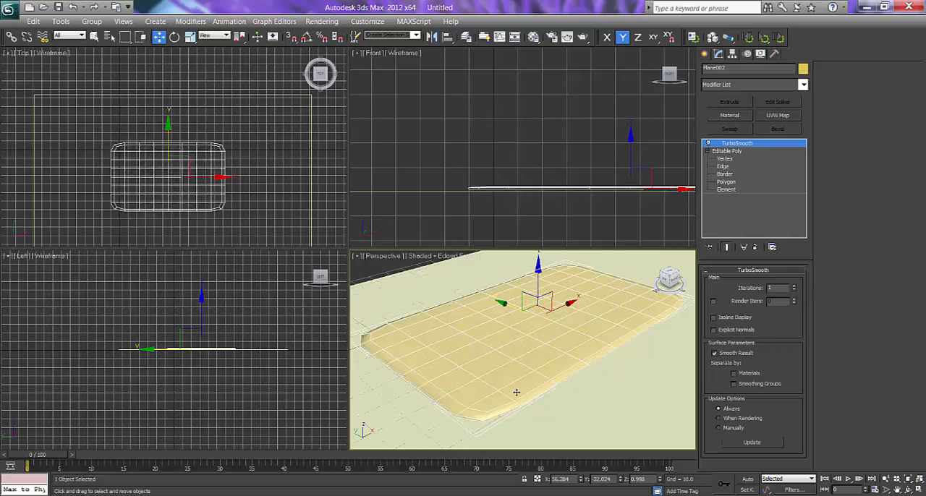
Convert the smoothed slab to an Editable Poly.
right_click(578, 310)
mouse_move(615, 420)
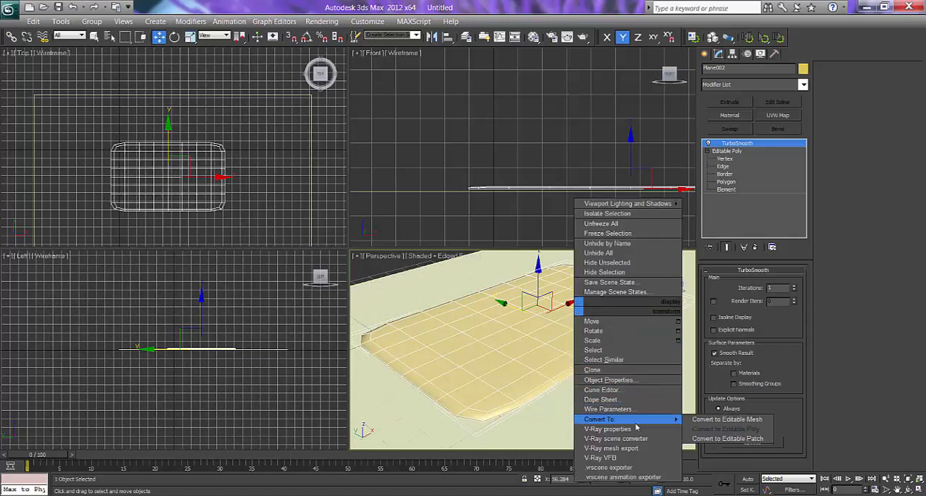
left_click(713, 430)
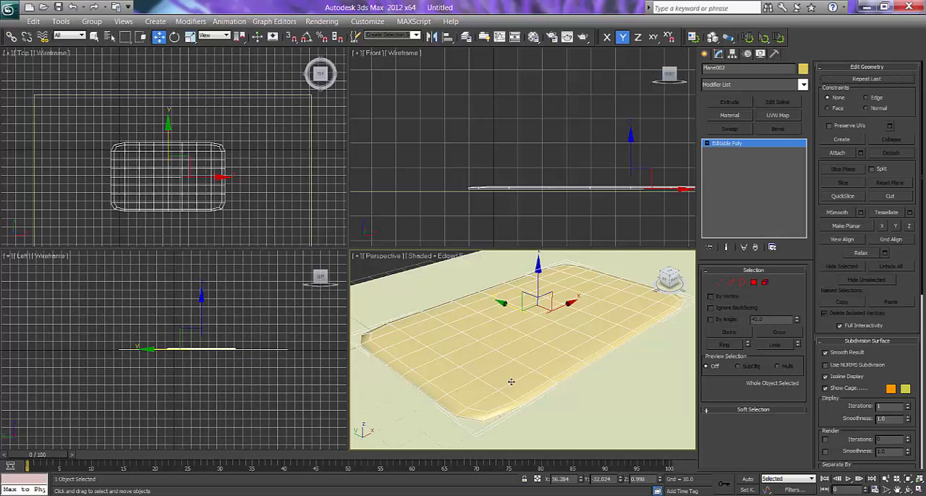
Add a Hair and Fur (WSM) modifier to the slab and maximize the Perspective view.
left_click(735, 86)
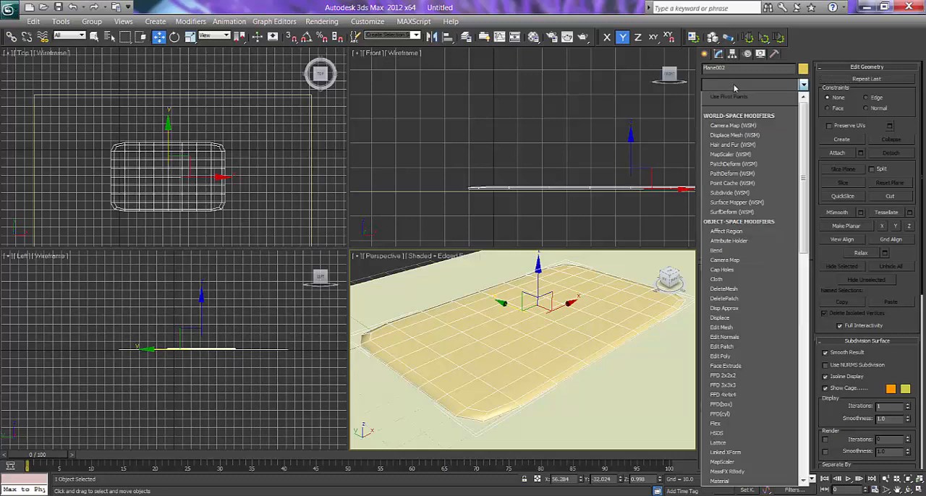
left_click(726, 146)
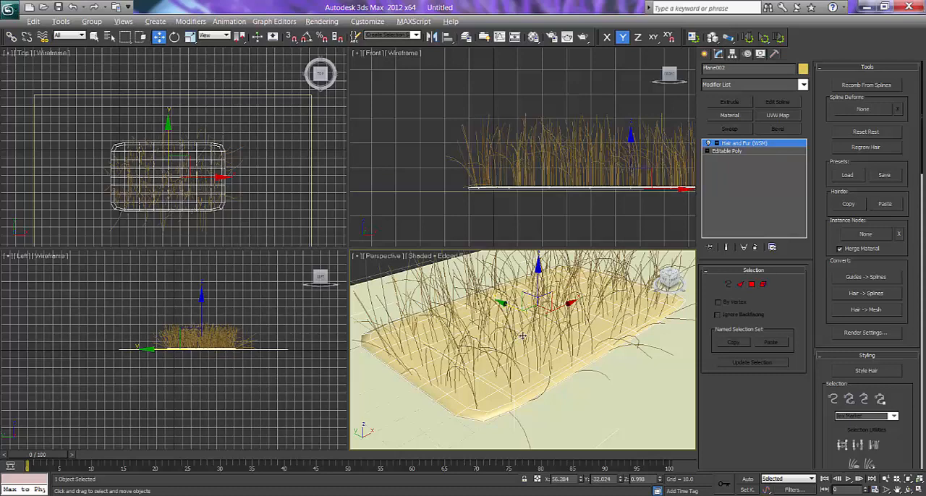
key("alt+w")
scroll(392, 238, "down", 5)
mouse_move(409, 280)
middle_mouse_down("alt")
mouse_move(395, 267)
mouse_move(402, 260)
mouse_move(426, 276)
mouse_move(423, 284)
mouse_move(440, 285)
mouse_move(411, 279)
middle_mouse_up("alt")
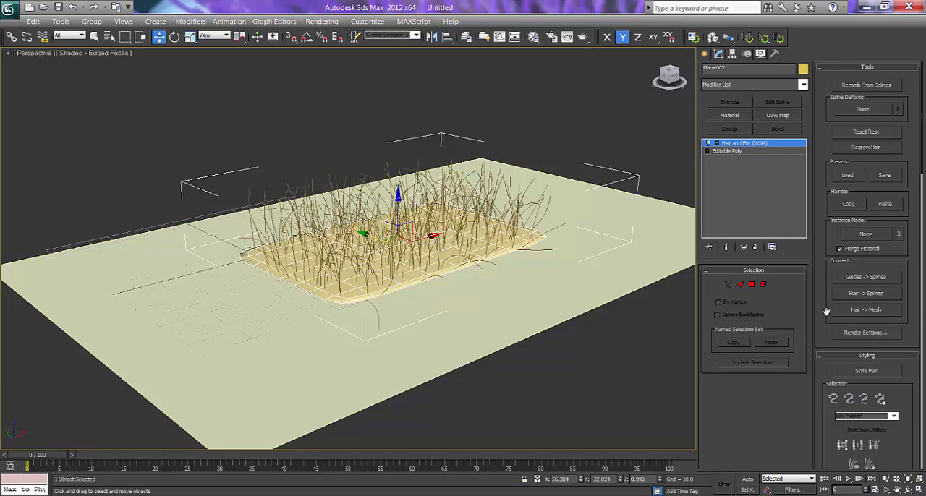
Widen the command panel by one column and bring the hair's General Parameters into view.
left_click_drag(823, 311, 820, 149)
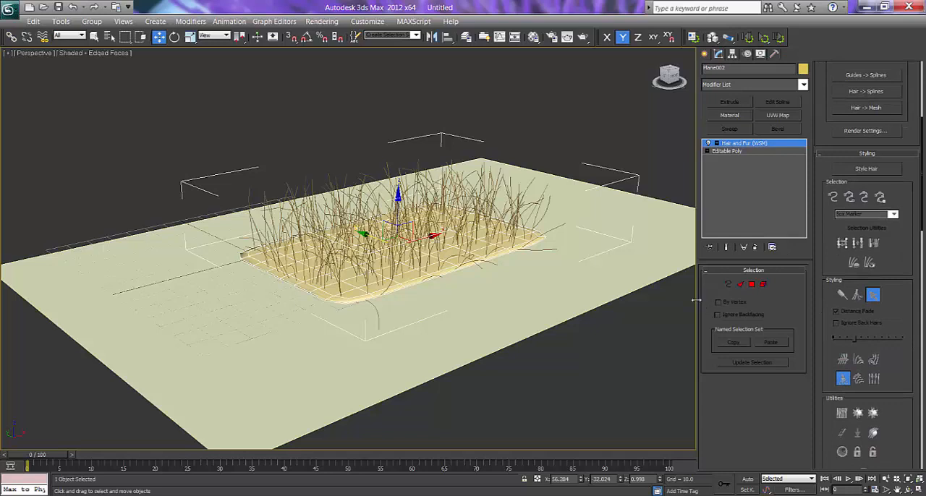
left_click_drag(696, 300, 643, 300)
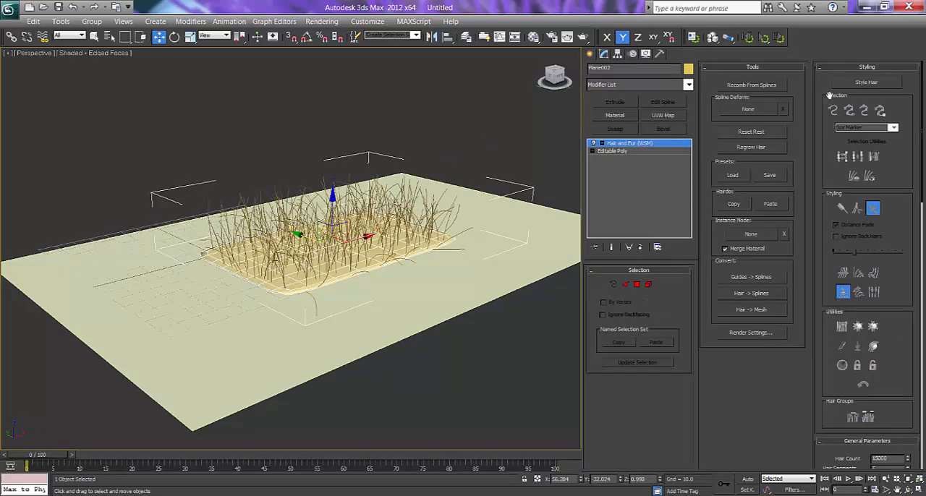
left_click_drag(828, 345, 822, 272)
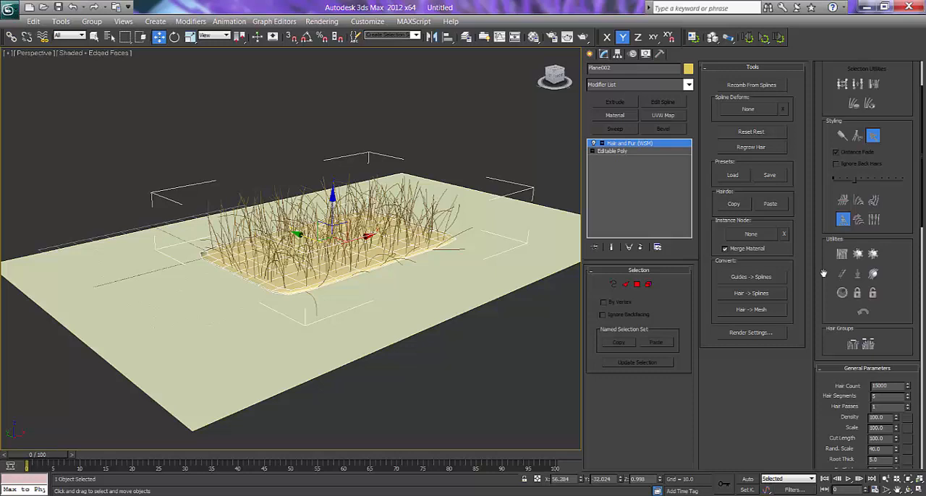
left_click_drag(823, 273, 823, 187)
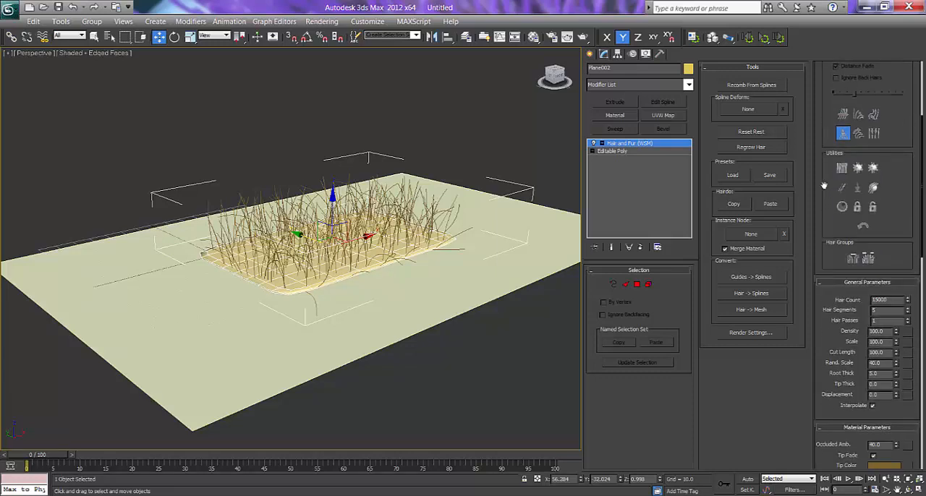
scroll(825, 299, "down", 2)
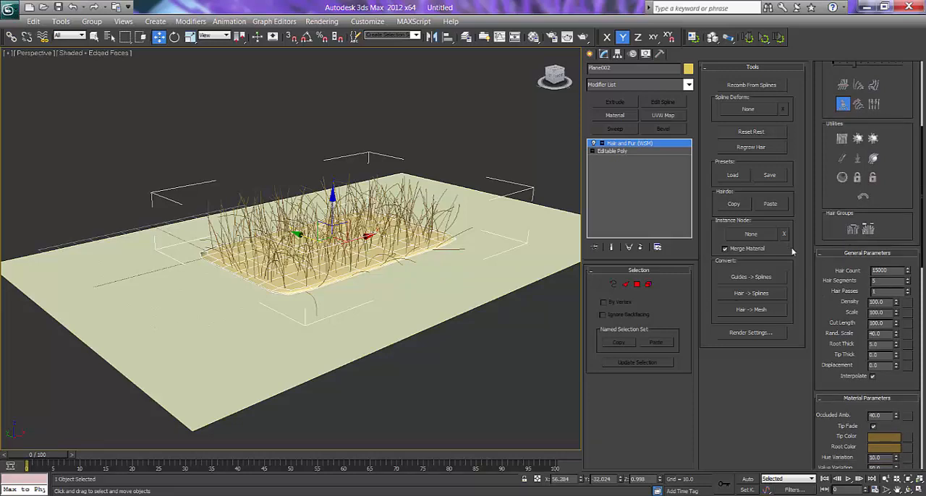
left_click(613, 285)
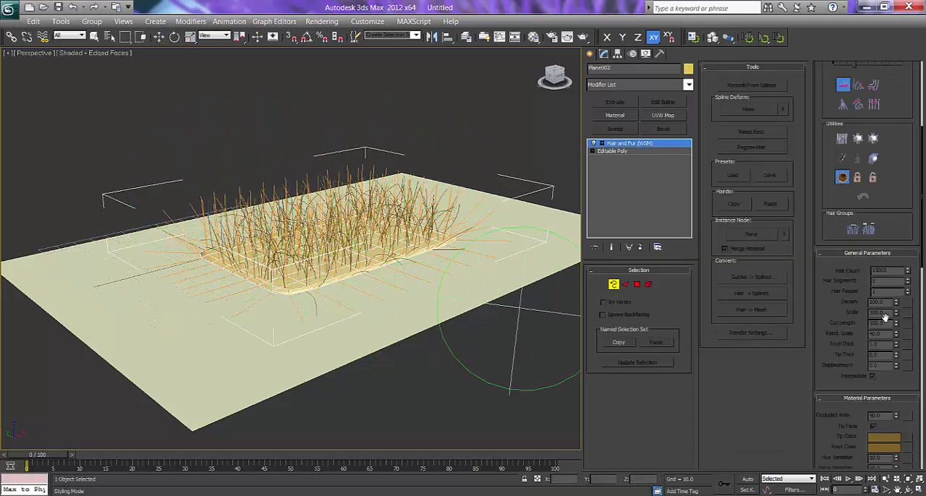
left_click_drag(823, 227, 816, 412)
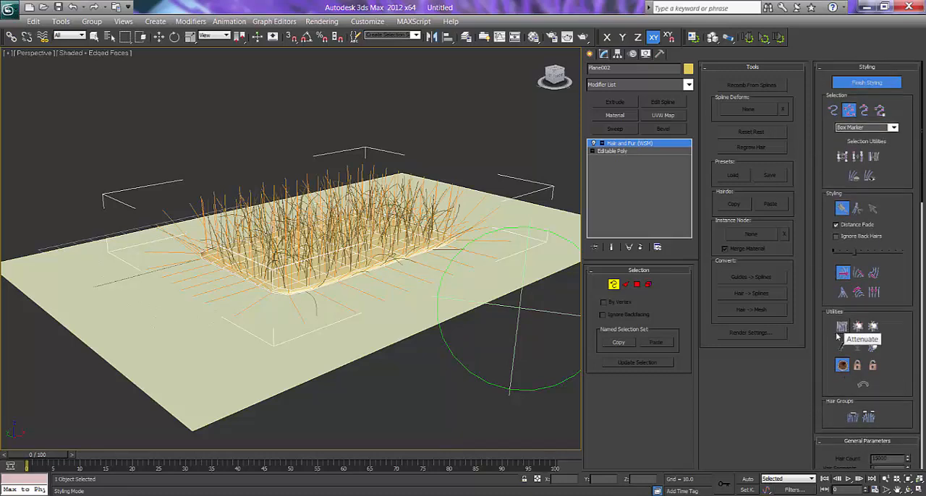
left_click(615, 285)
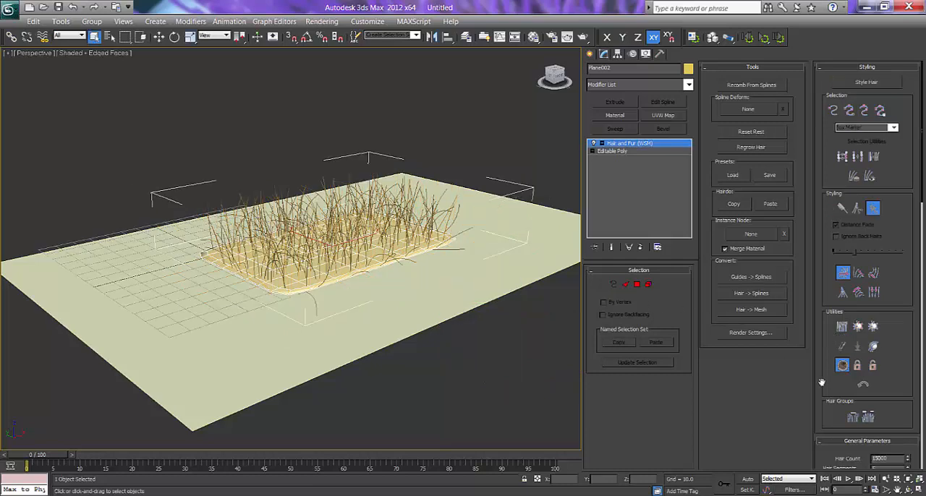
Set the hair's Scale to 20, compare it with 30, and return to 20.
scroll(837, 284, "down", 5)
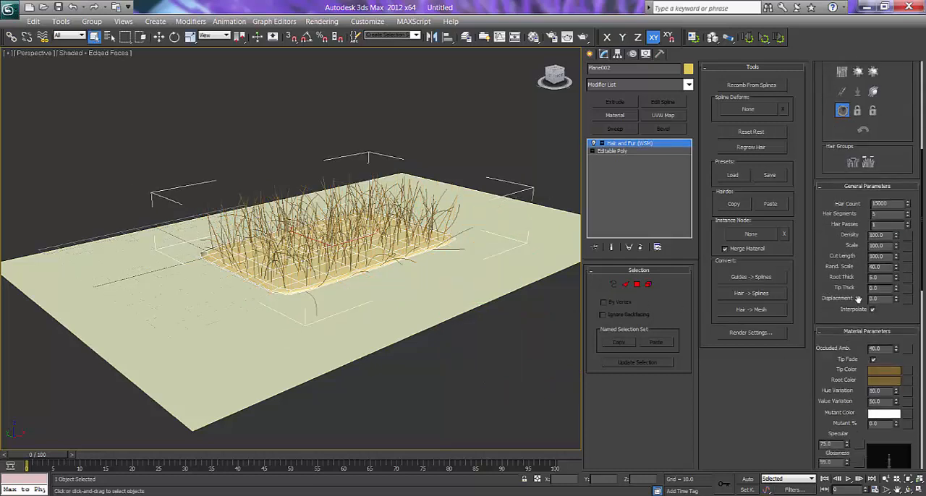
left_click_drag(881, 243, 859, 243)
type("20")
key("Return")
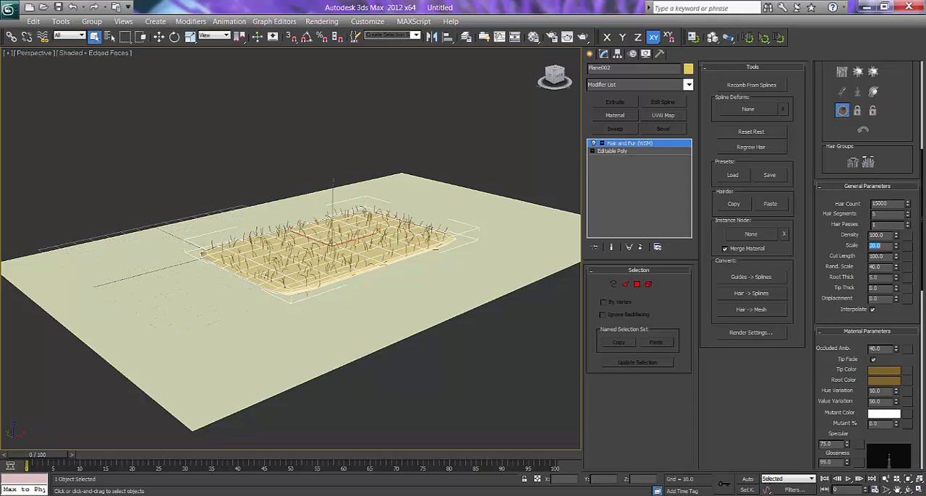
type("30")
key("Return")
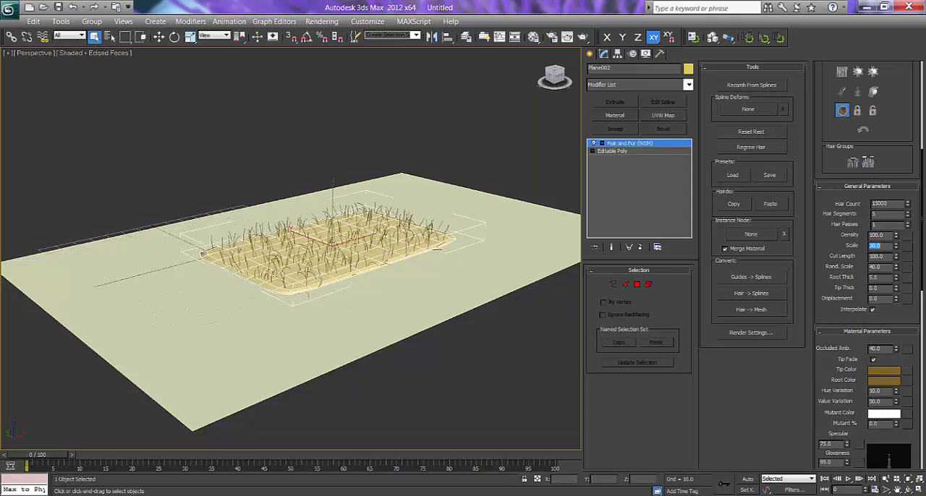
type("20")
key("Return")
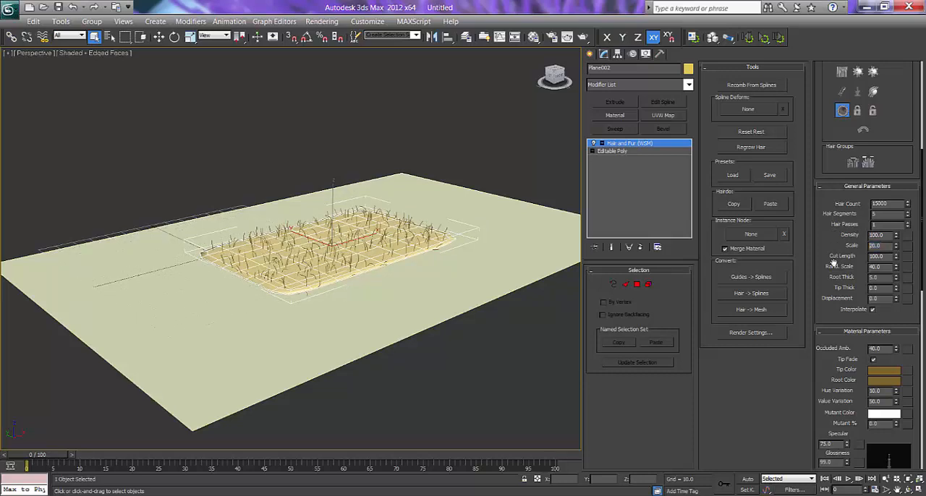
Attenuate the hair guides once in styling mode, and leave guide editing.
left_click_drag(834, 237, 833, 430)
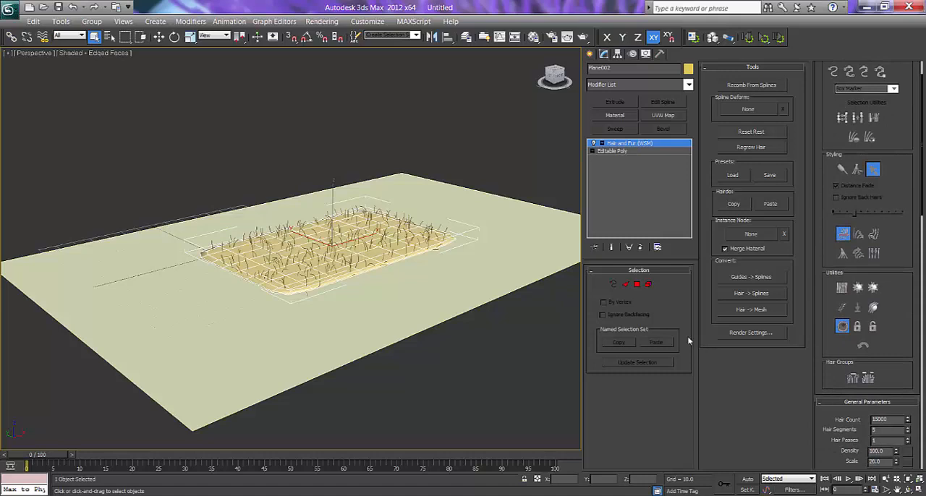
left_click(613, 285)
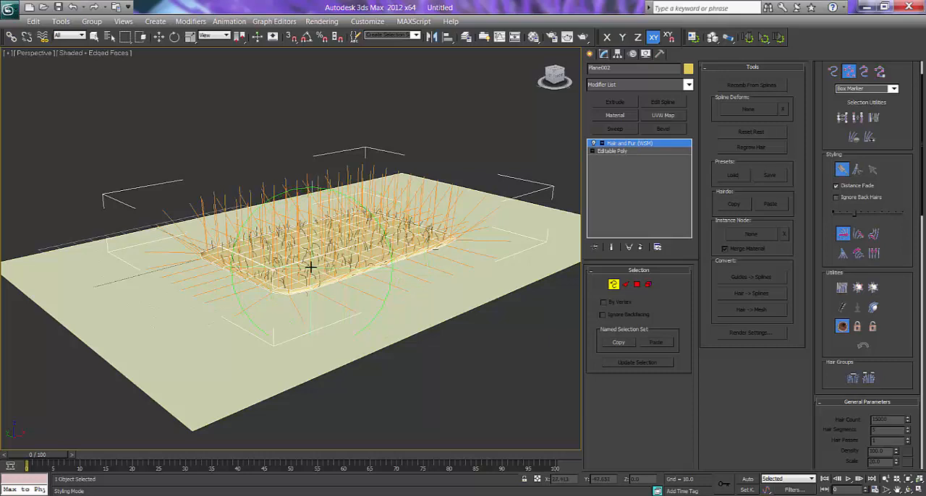
left_click(841, 288)
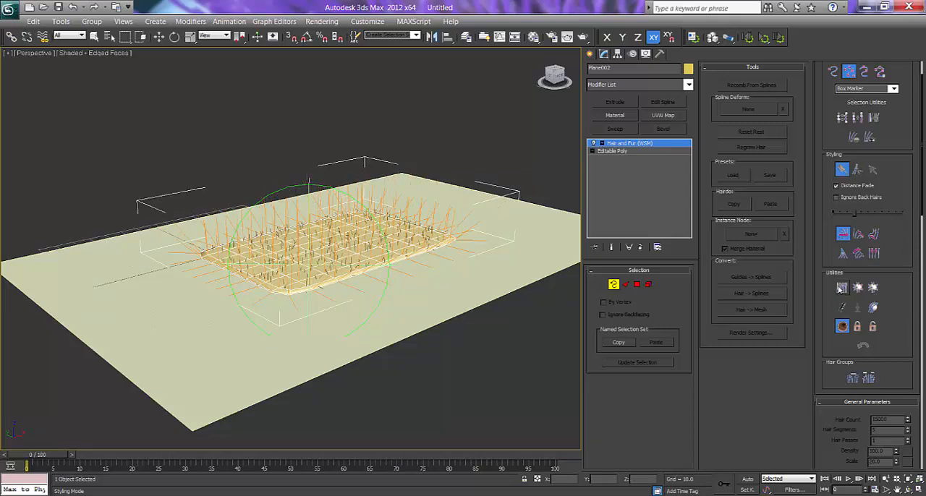
middle_click_drag(343, 273, 310, 264, "alt")
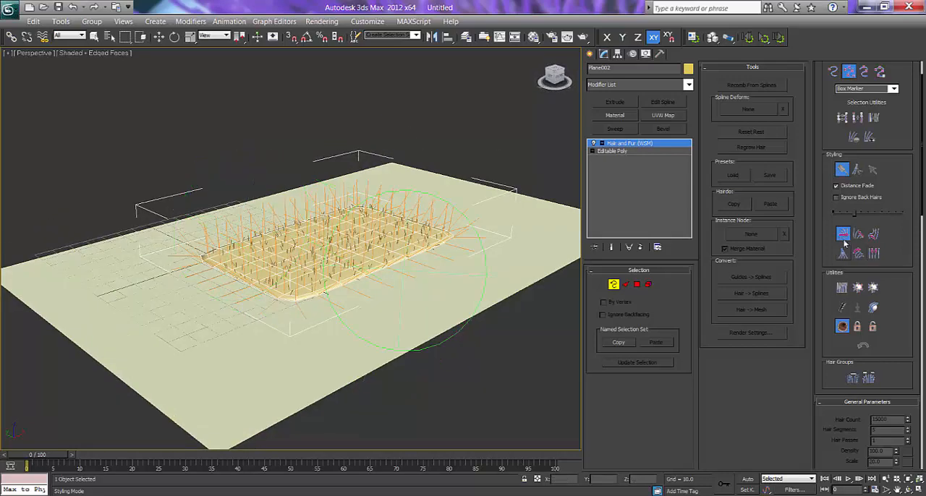
left_click(612, 286)
scroll(344, 263, "up", 4)
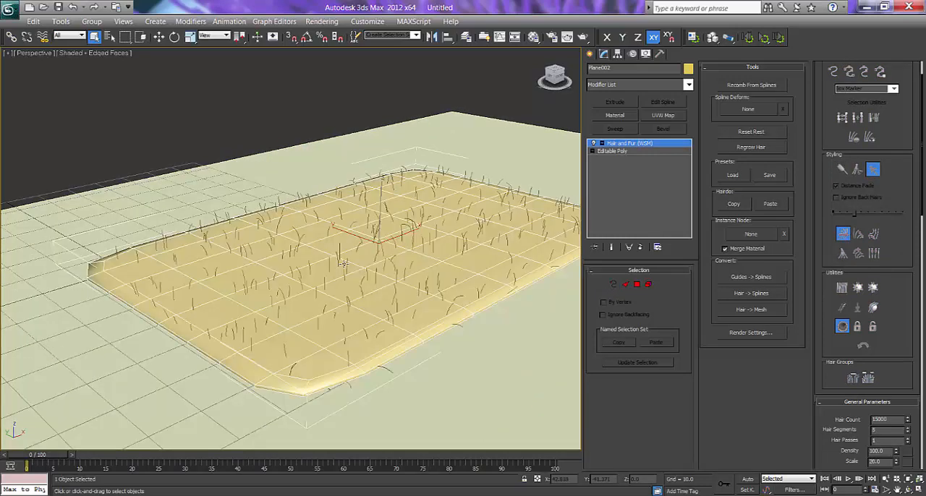
Set the Hair Count to 35000 in the hair's General Parameters.
left_click_drag(834, 345, 820, 226)
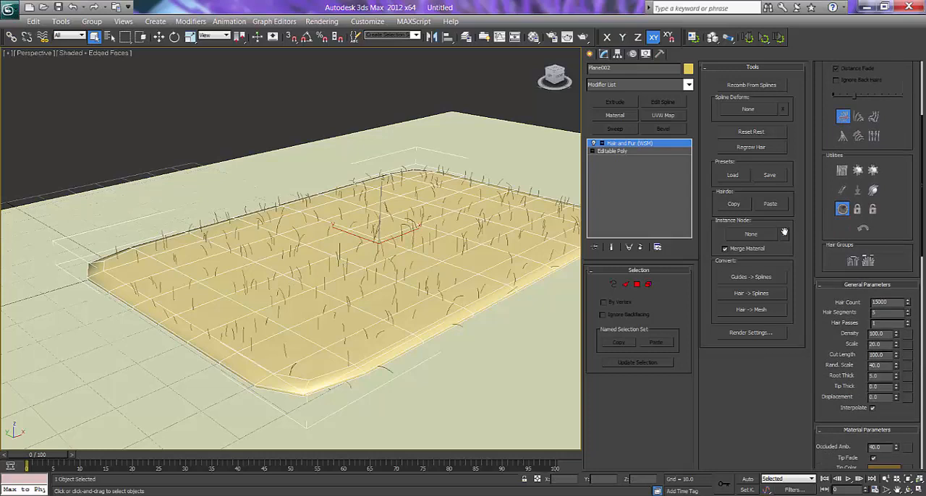
left_click_drag(823, 324, 824, 299)
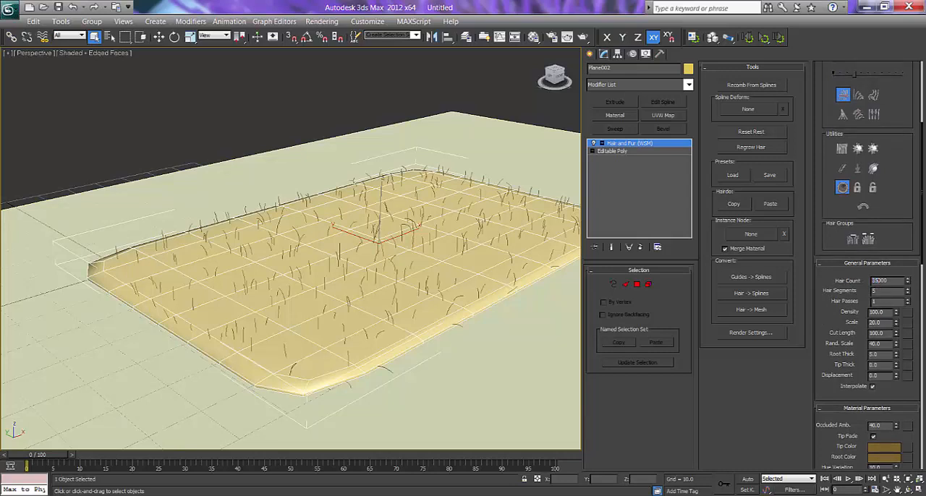
key("Return")
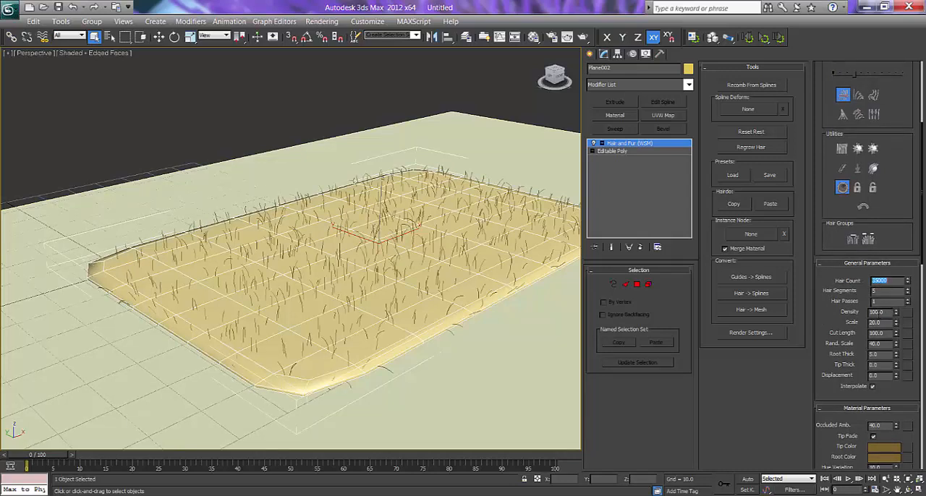
Render the Perspective view to check the hair, move the rendered frame aside, and bring the hair's Material Parameters into view.
left_click_drag(831, 321, 828, 299)
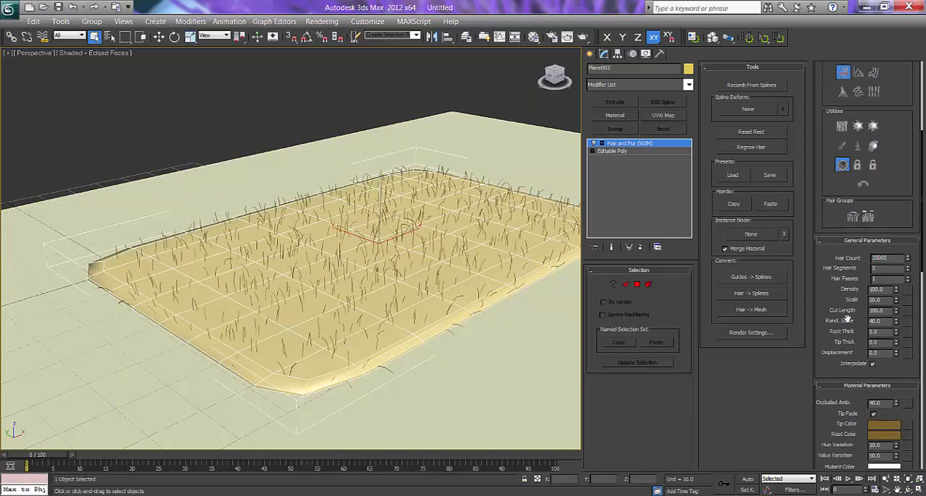
left_click_drag(832, 304, 833, 279)
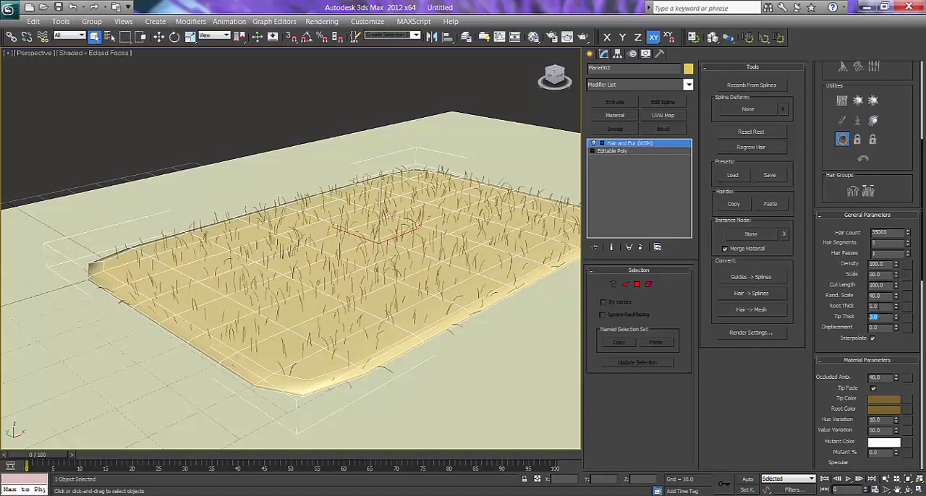
left_click(884, 307)
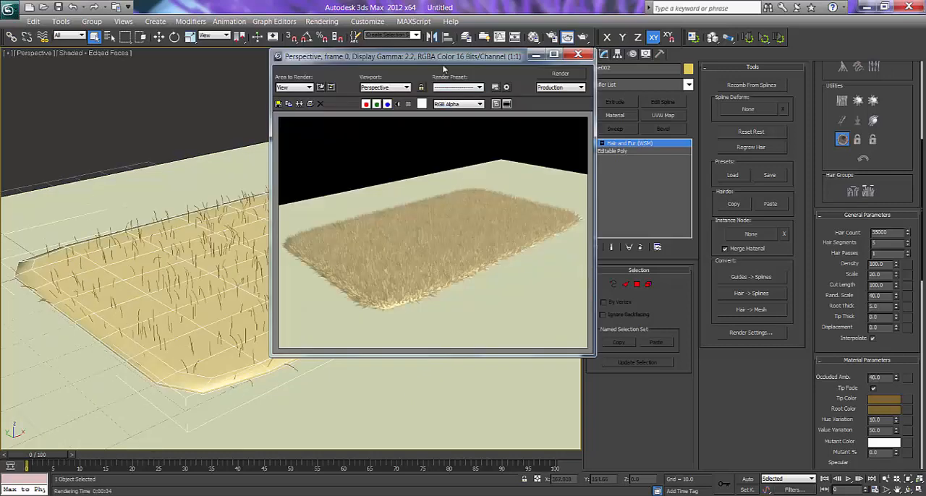
left_click_drag(448, 57, 418, 64)
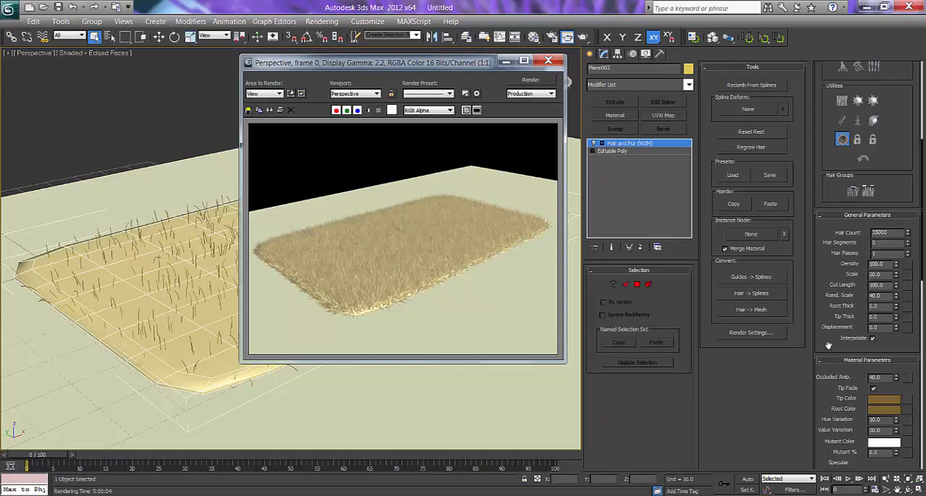
scroll(822, 347, "down", 5)
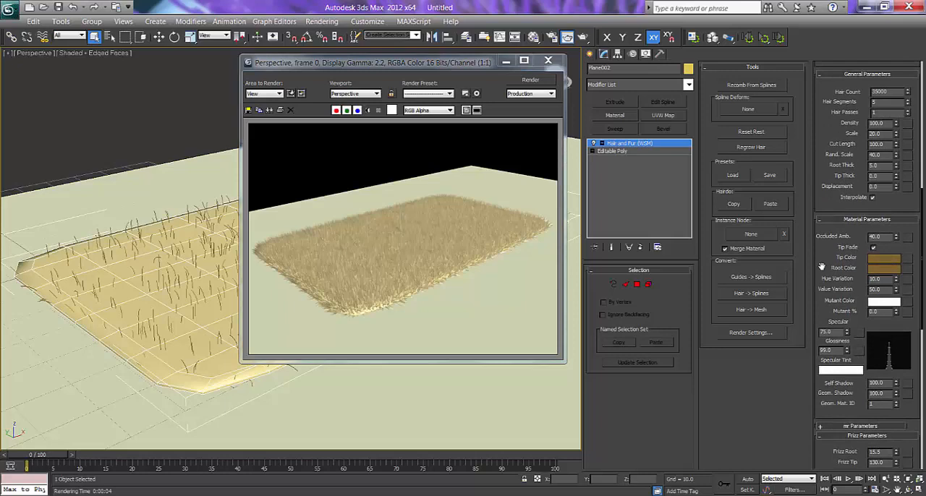
Look through the hair's Material and Frizz Parameters, move the rendered frame aside, and close it.
left_click_drag(821, 266, 818, 224)
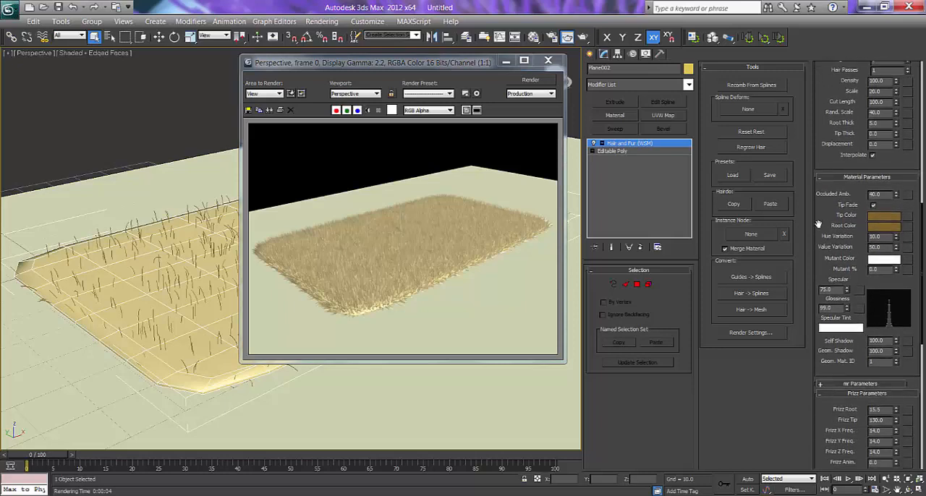
scroll(868, 370, "down", 2)
scroll(832, 318, "down", 1)
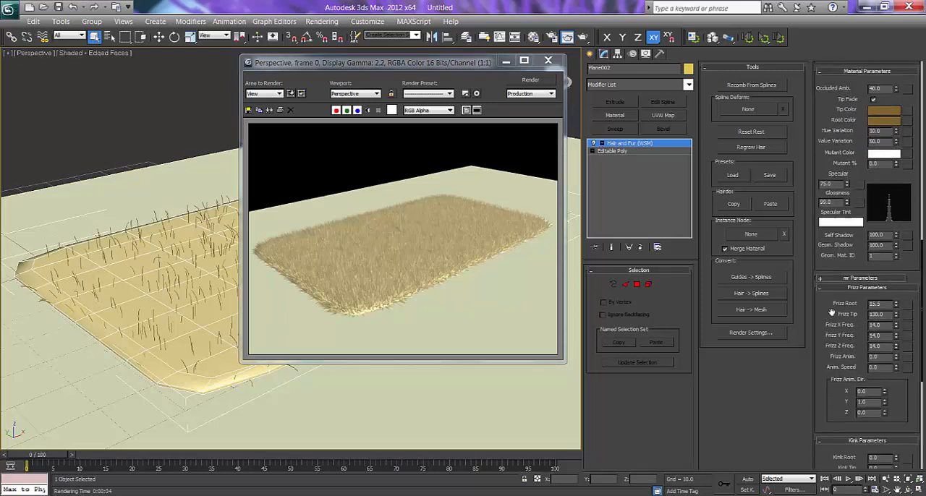
left_click_drag(832, 312, 835, 290)
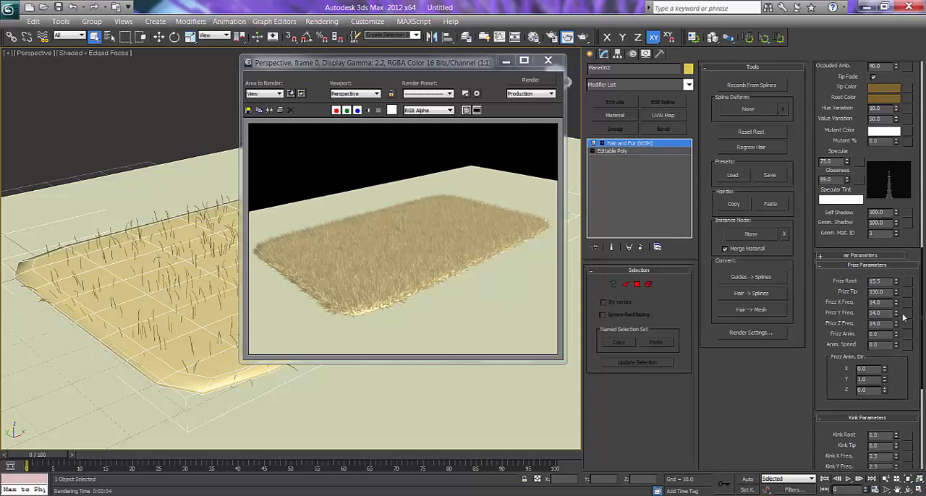
left_click_drag(463, 64, 416, 75)
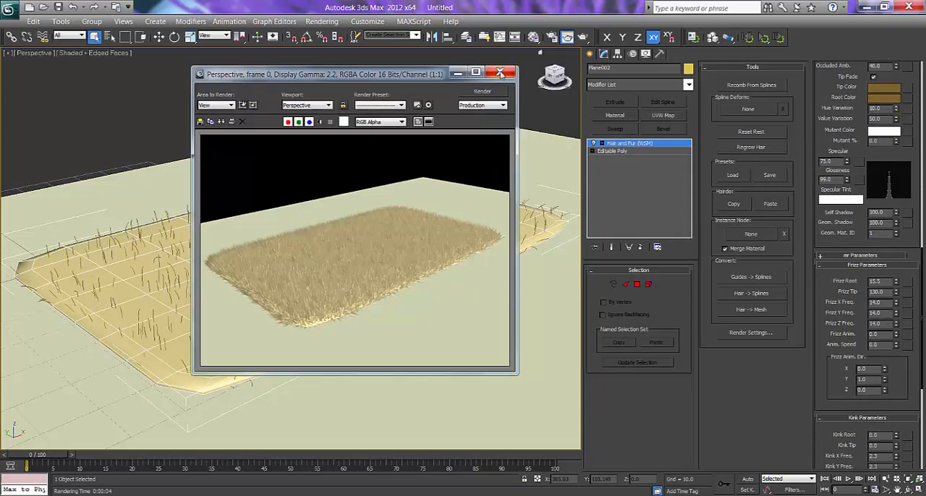
left_click(499, 73)
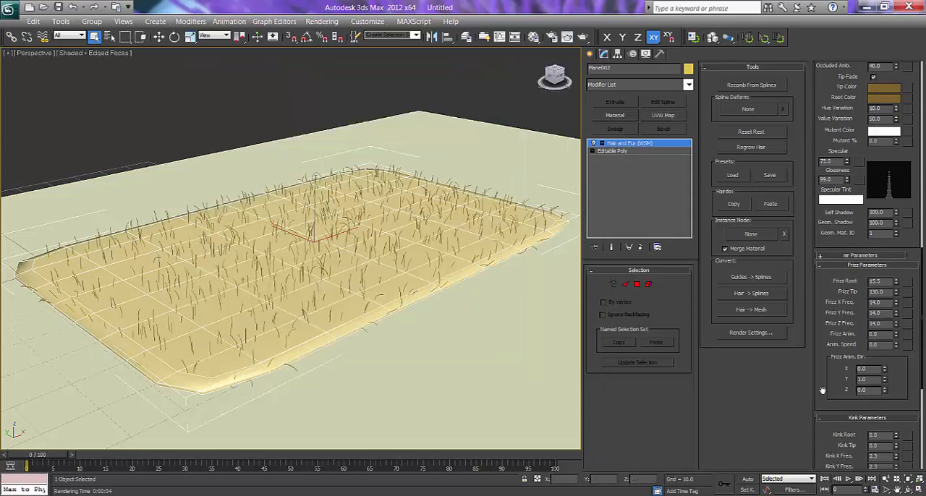
Set the hair's Kink Root to 1.12, Kink Tip to 0.85 and Frizz Tip to 236.6.
scroll(826, 388, "down", 3)
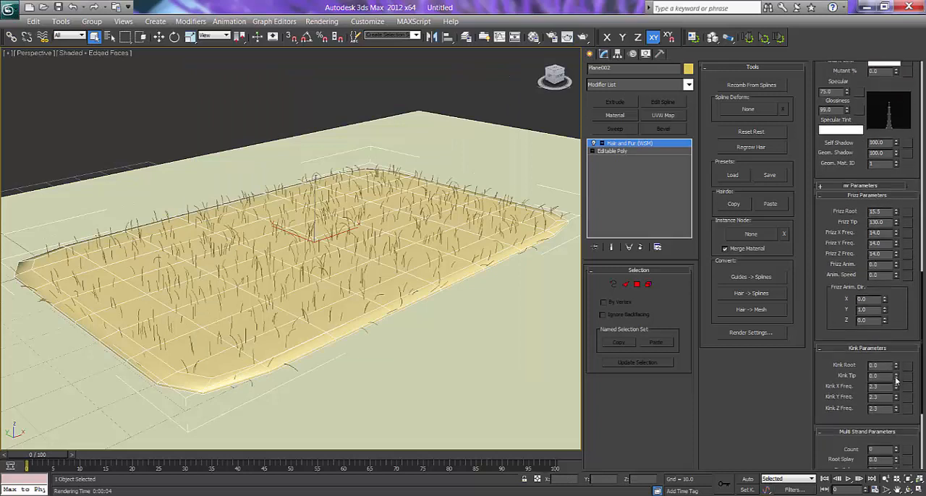
left_click_drag(897, 380, 897, 365)
left_click_drag(898, 335, 898, 312)
left_click_drag(897, 367, 896, 311)
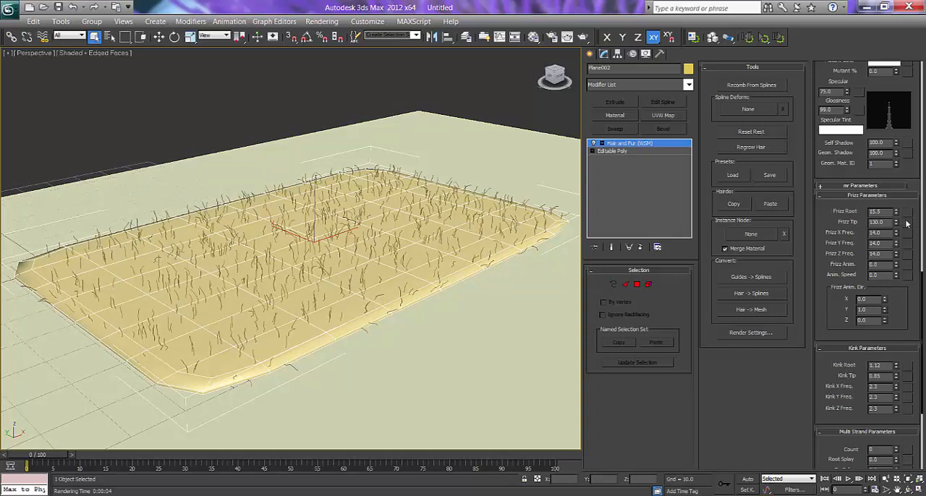
left_click_drag(897, 221, 899, 184)
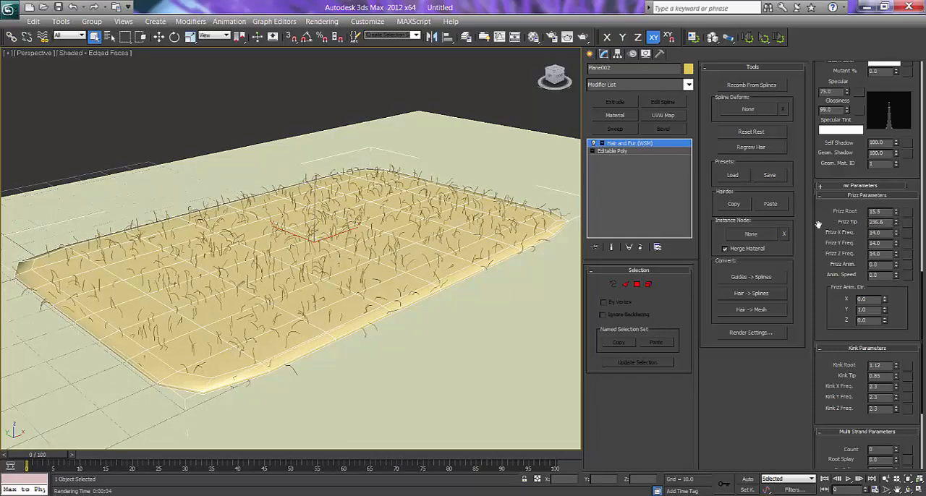
Enter guide styling mode and set up the Hair Brush with Clump styling and selection of hair by ends.
scroll(843, 270, "up", 3)
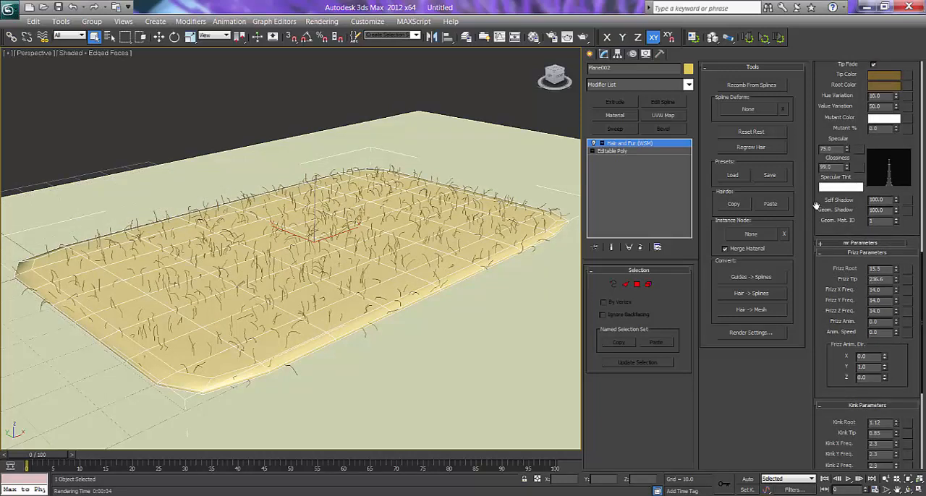
scroll(817, 203, "up", 10)
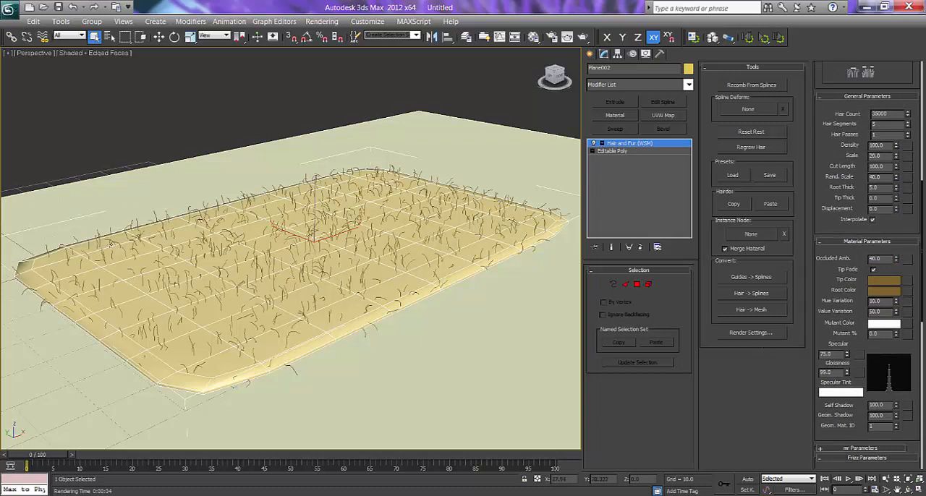
left_click(615, 285)
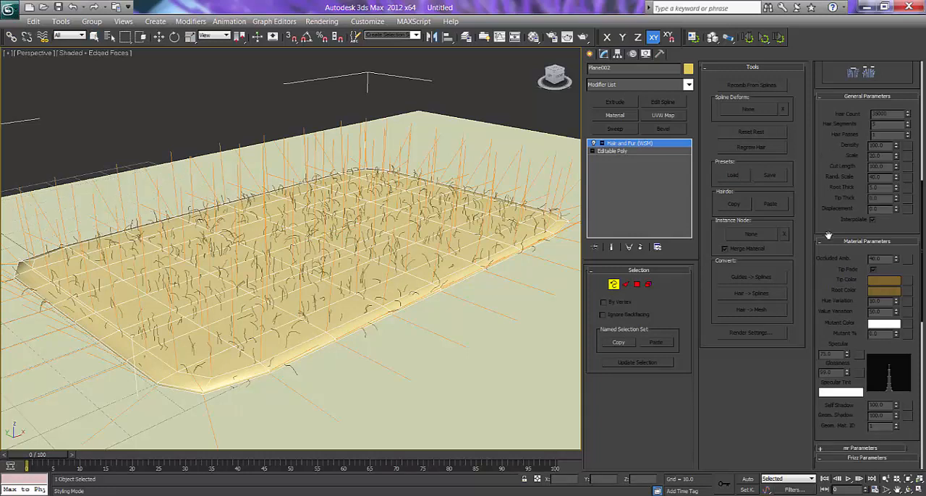
scroll(828, 235, "up", 5)
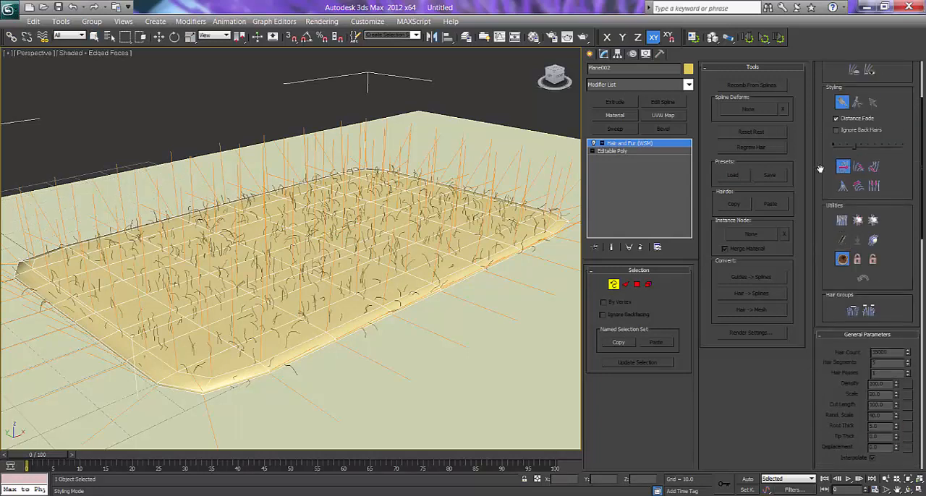
left_click(844, 187)
left_click(843, 103)
left_click_drag(825, 153, 826, 261)
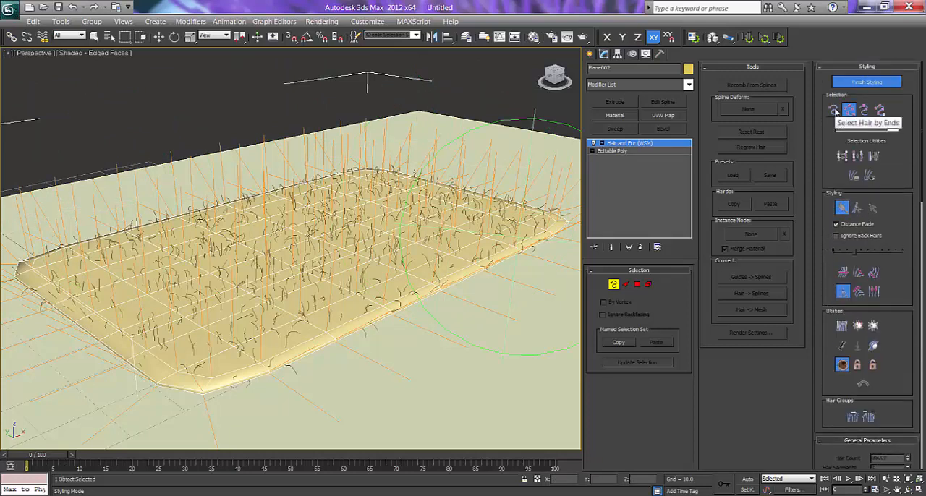
left_click(833, 111)
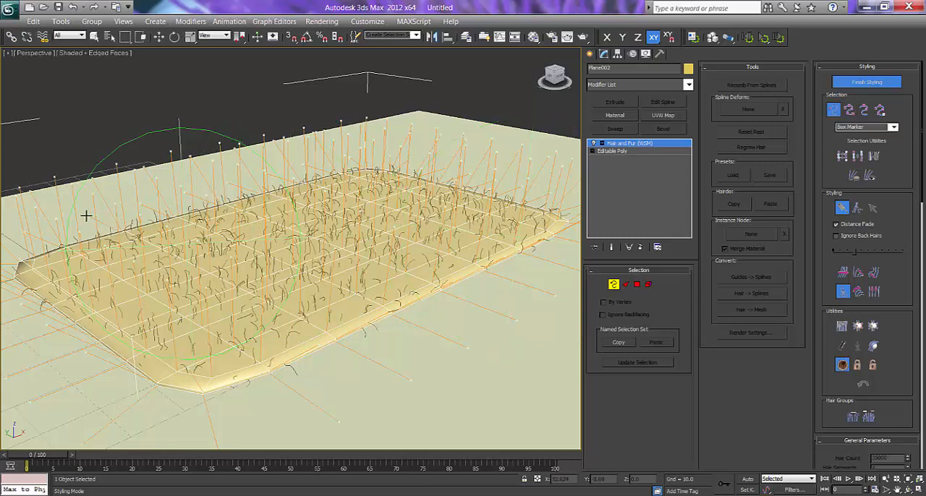
Brush the upright guides with Clump across the rug from its near-left corner along the back edge, using a smaller brush.
scroll(97, 215, "down", 3)
mouse_move(94, 230)
left_mouse_down()
mouse_move(161, 424)
mouse_move(228, 300)
left_mouse_up()
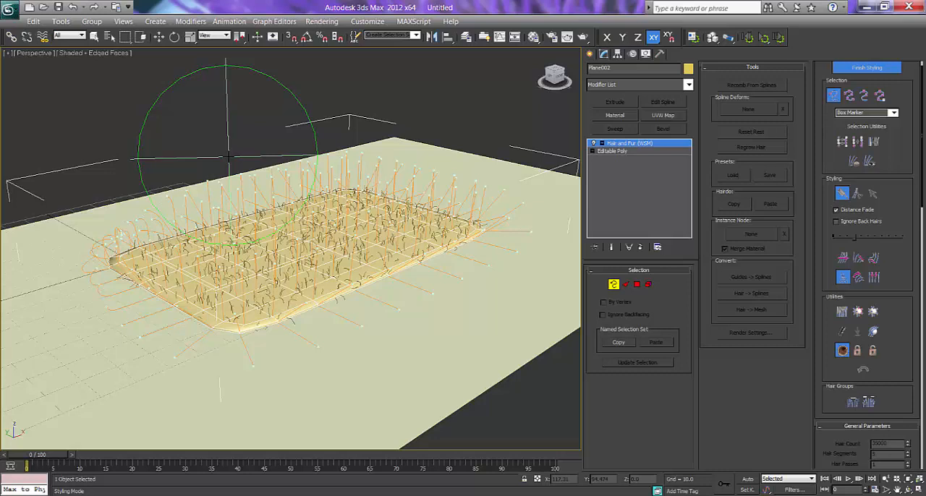
mouse_move(227, 156)
left_mouse_down("ctrl+shift")
mouse_move(235, 238)
mouse_move(232, 178)
mouse_move(231, 203)
left_mouse_up("ctrl+shift")
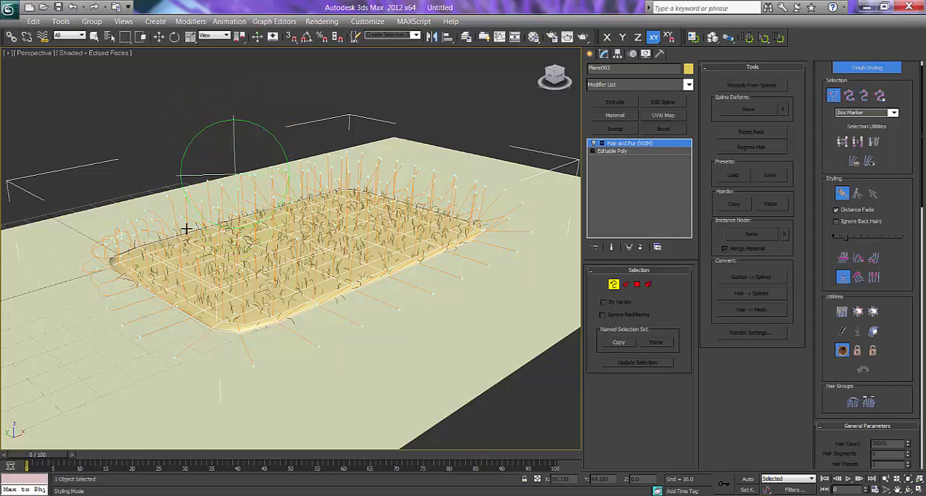
mouse_move(207, 231)
middle_mouse_down("alt")
mouse_move(194, 225)
mouse_move(197, 214)
middle_mouse_up("alt")
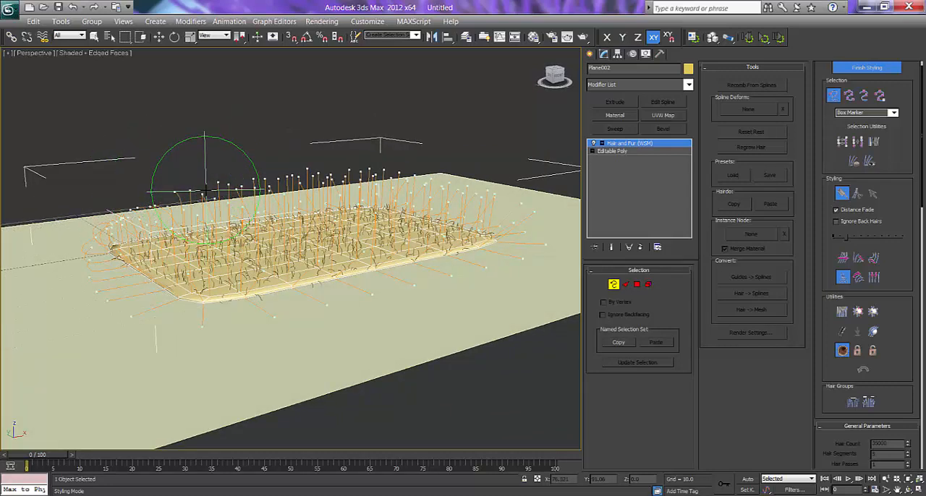
left_click_drag(206, 193, 219, 227, "ctrl+shift")
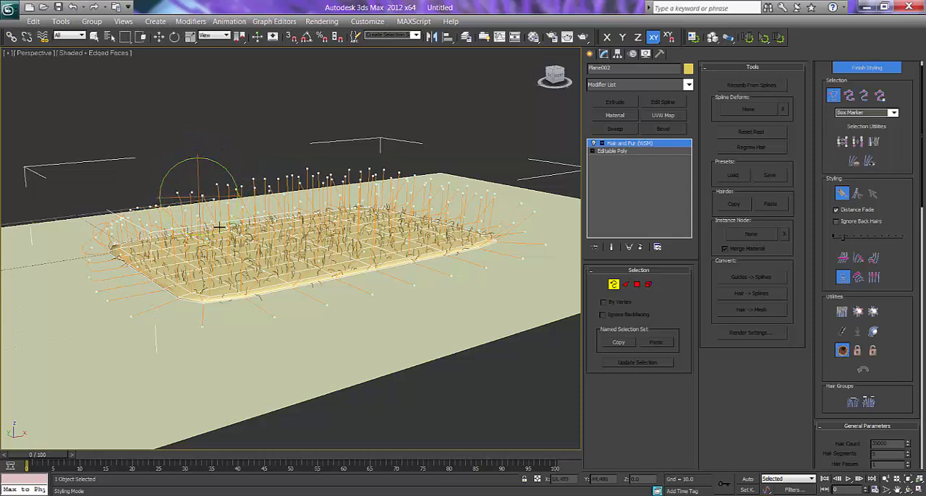
left_click_drag(264, 286, 340, 359)
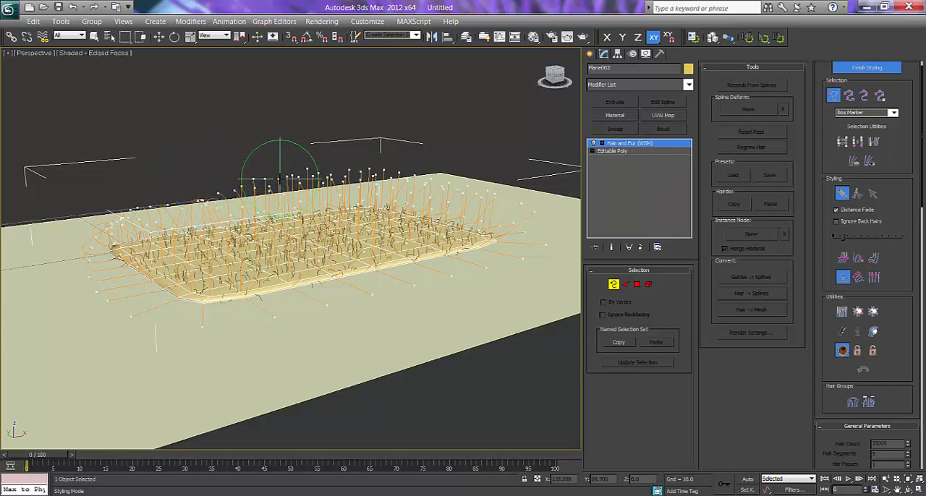
mouse_move(280, 179)
left_mouse_down()
mouse_move(320, 230)
mouse_move(490, 340)
mouse_move(464, 305)
left_mouse_up()
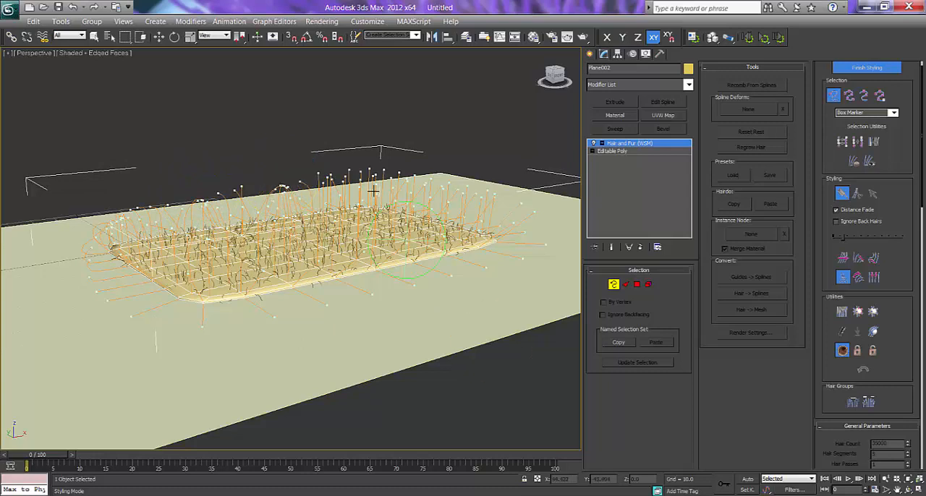
mouse_move(364, 176)
left_mouse_down()
mouse_move(475, 250)
mouse_move(379, 204)
left_mouse_up()
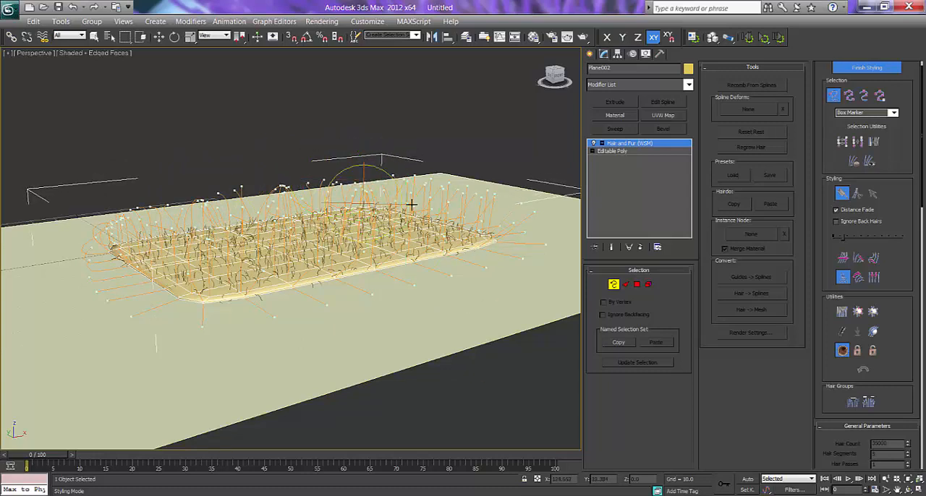
mouse_move(437, 187)
left_mouse_down()
mouse_move(510, 227)
mouse_move(527, 222)
mouse_move(655, 387)
left_mouse_up()
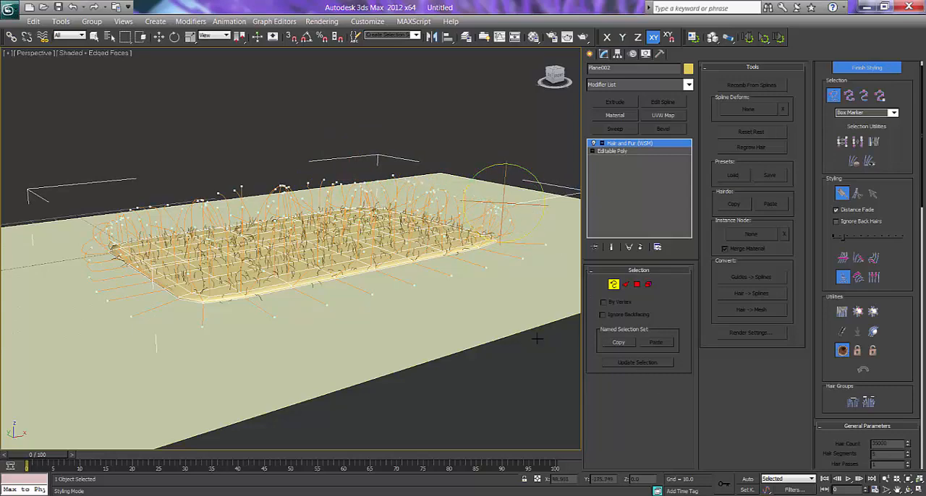
Brush the guides along the rug's remaining sides and corners with Clump from other viewing angles.
middle_click_drag(449, 290, 489, 291, "alt")
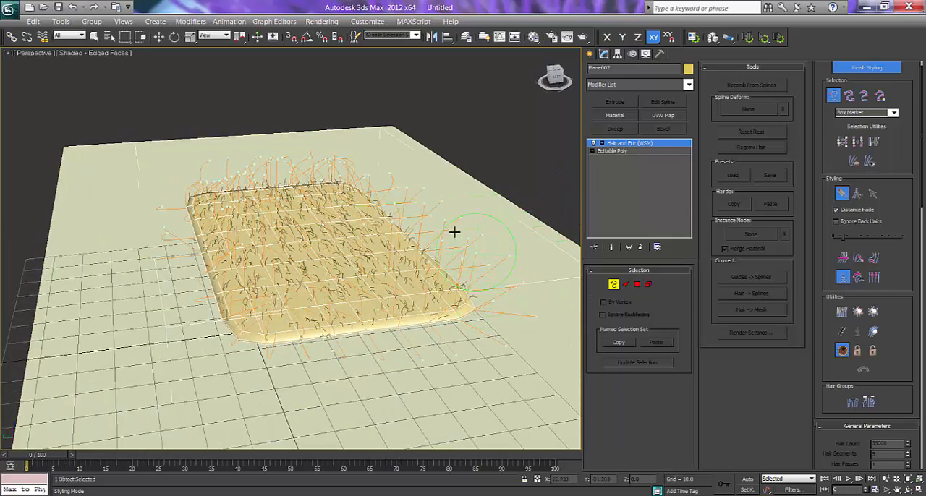
left_click_drag(435, 207, 552, 296)
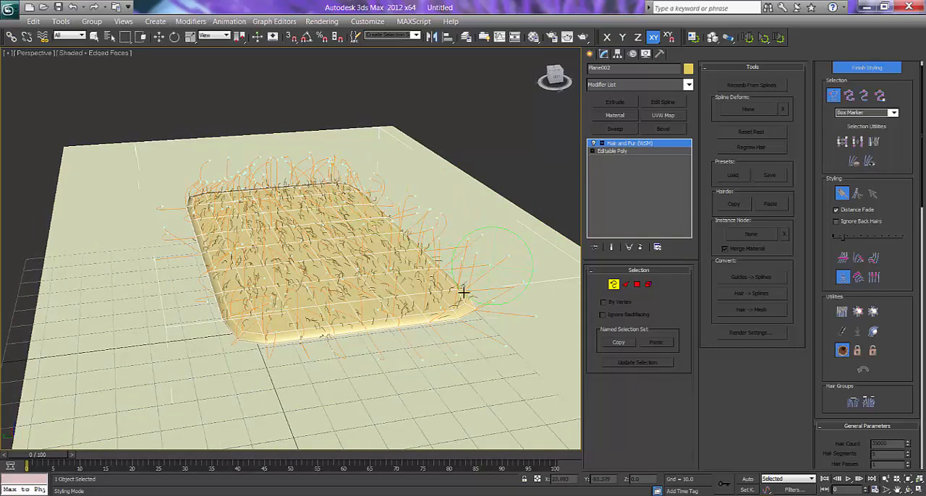
mouse_move(463, 292)
middle_mouse_down("alt")
mouse_move(485, 288)
mouse_move(484, 250)
middle_mouse_up("alt")
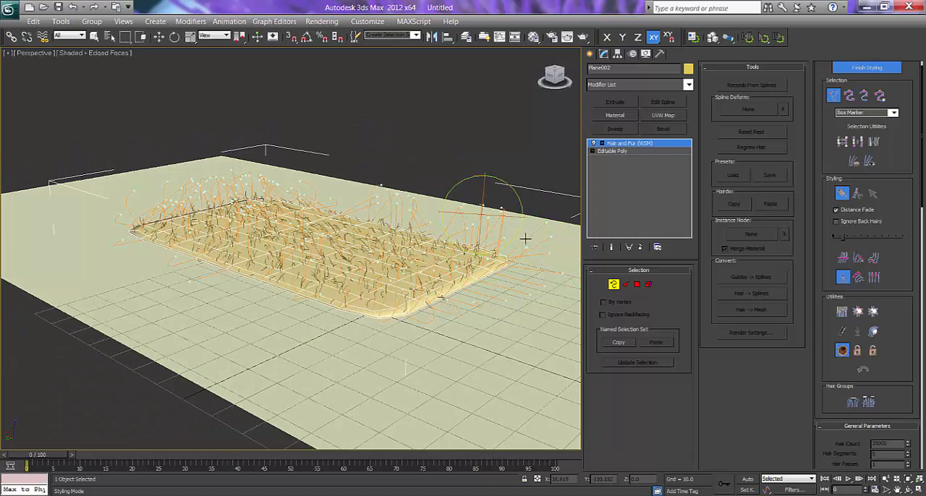
middle_click_drag(399, 267, 187, 253, "alt")
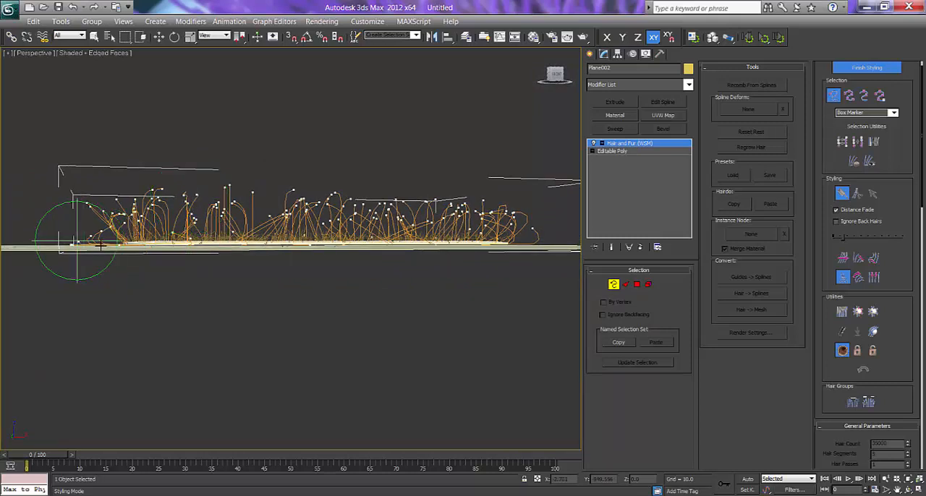
middle_click_drag(85, 258, 102, 252, "alt")
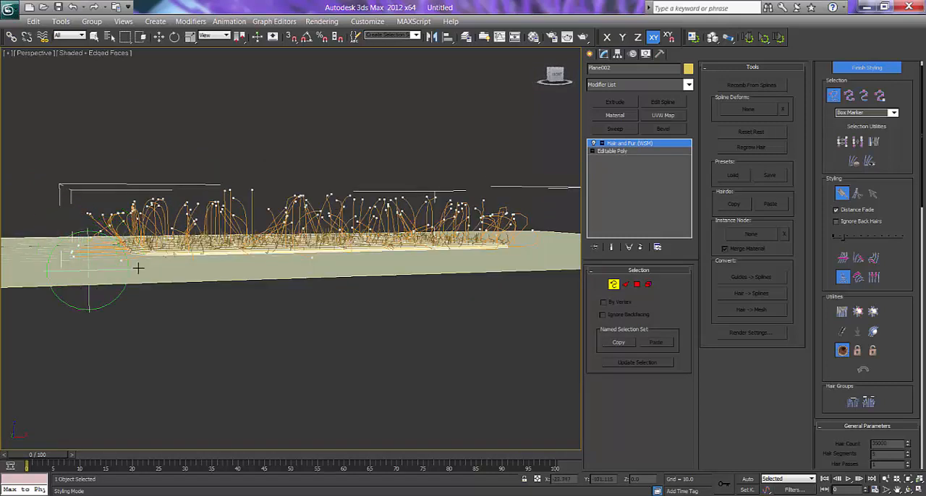
Lift the low-lying guides around the rug's edges with the brush in Translate styling, and switch to whole-guide selection.
left_click(843, 260)
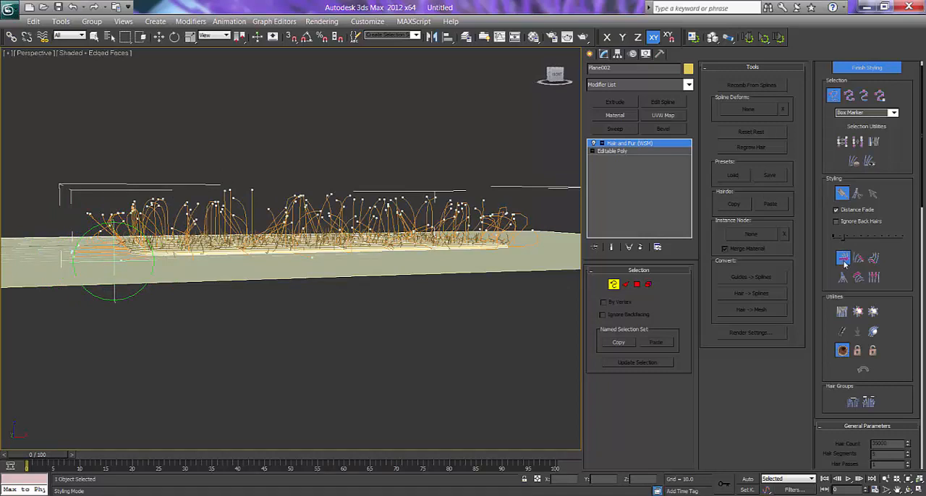
mouse_move(71, 253)
left_mouse_down()
mouse_move(109, 263)
mouse_move(82, 246)
left_mouse_up()
middle_click_drag(196, 371, 260, 284, "alt")
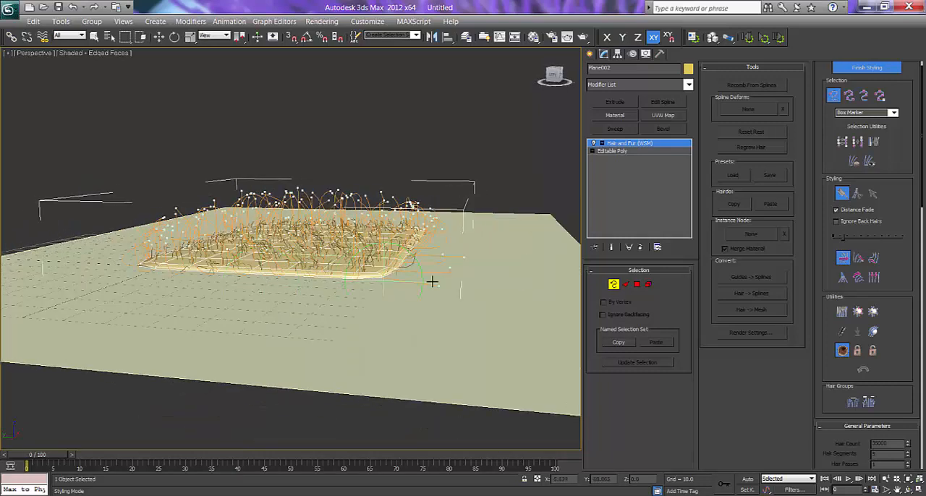
mouse_move(458, 273)
left_mouse_down()
mouse_move(442, 218)
mouse_move(433, 225)
left_mouse_up()
mouse_move(442, 267)
middle_mouse_down("alt")
mouse_move(384, 275)
mouse_move(471, 279)
middle_mouse_up("alt")
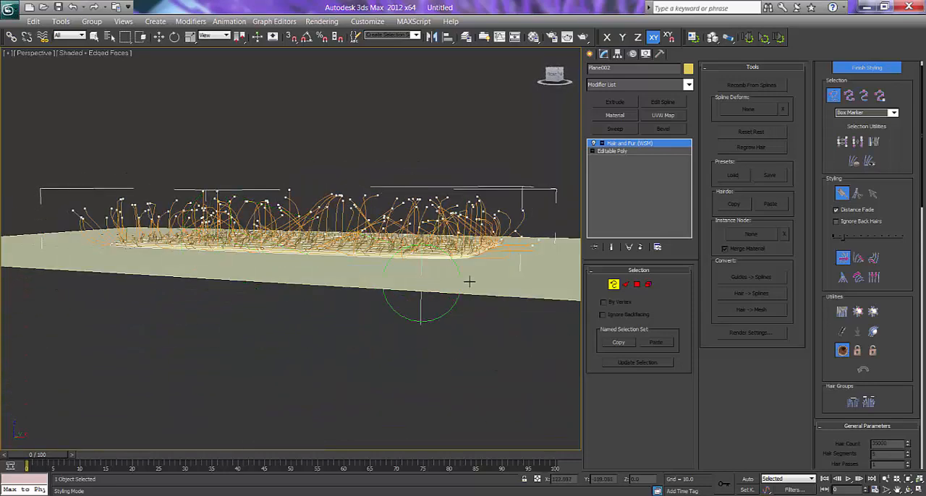
left_click_drag(534, 255, 507, 256)
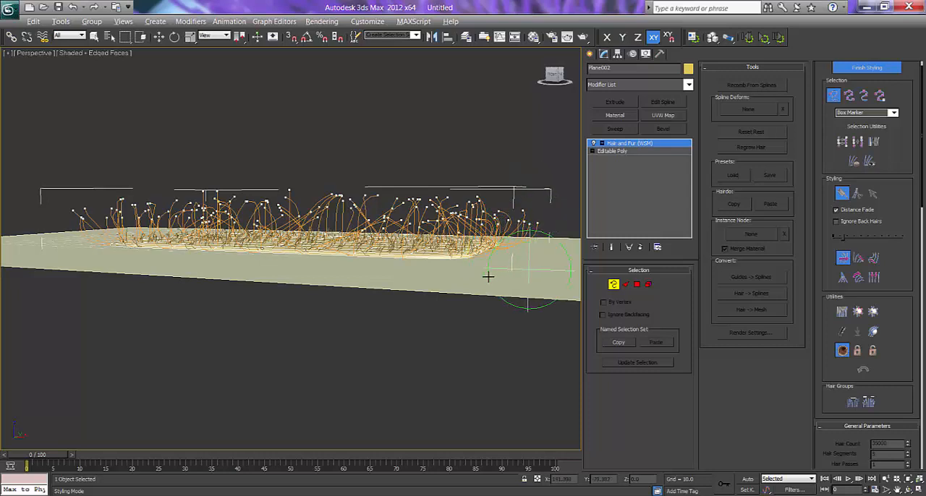
middle_click_drag(490, 274, 448, 275, "alt")
left_click_drag(448, 275, 442, 195)
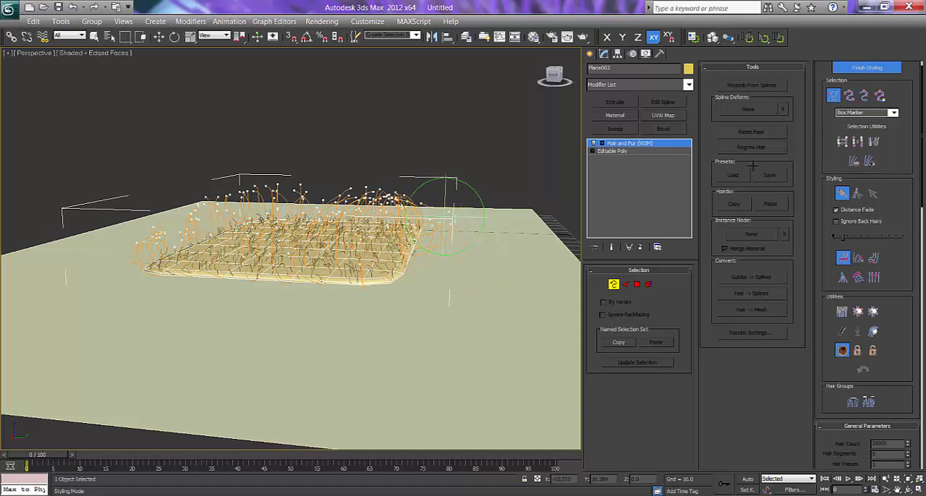
left_click(850, 97)
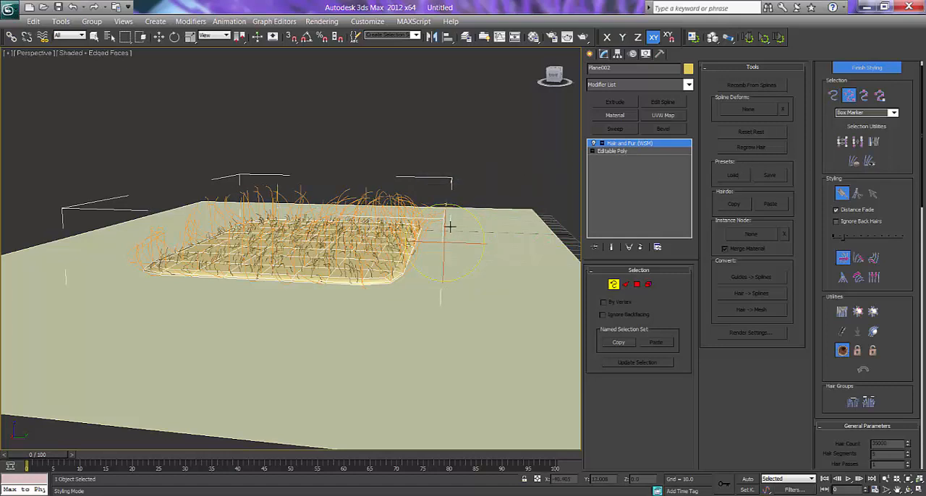
Brush the guides along the rug's edges and corners in Translate styling from low side views.
middle_click_drag(176, 272, 110, 261, "alt")
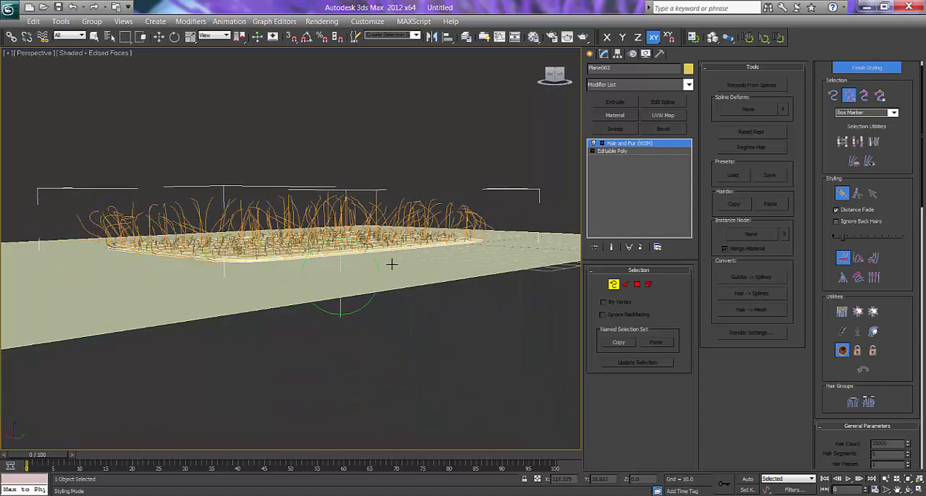
middle_click_drag(391, 263, 420, 256, "alt")
middle_click_drag(494, 237, 513, 230, "alt")
left_click_drag(523, 226, 516, 204)
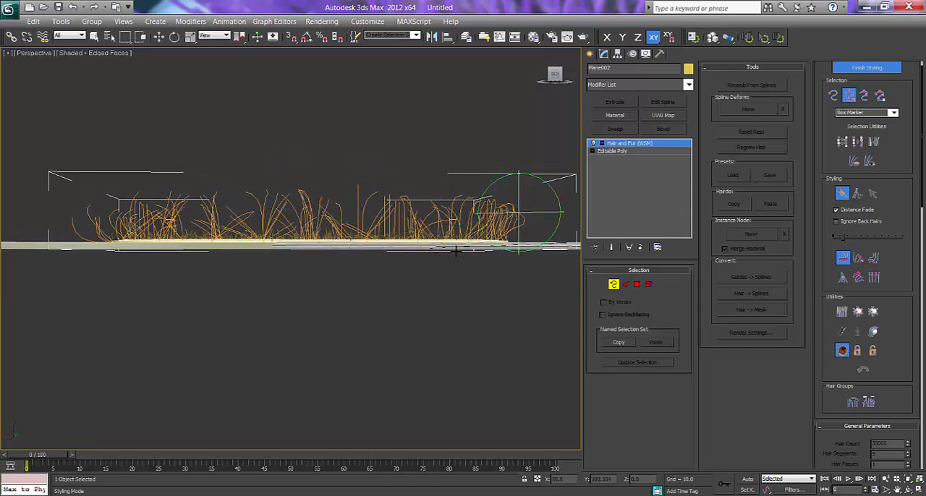
mouse_move(413, 254)
middle_mouse_down("alt")
mouse_move(435, 256)
mouse_move(430, 241)
mouse_move(348, 256)
mouse_move(362, 257)
middle_mouse_up("alt")
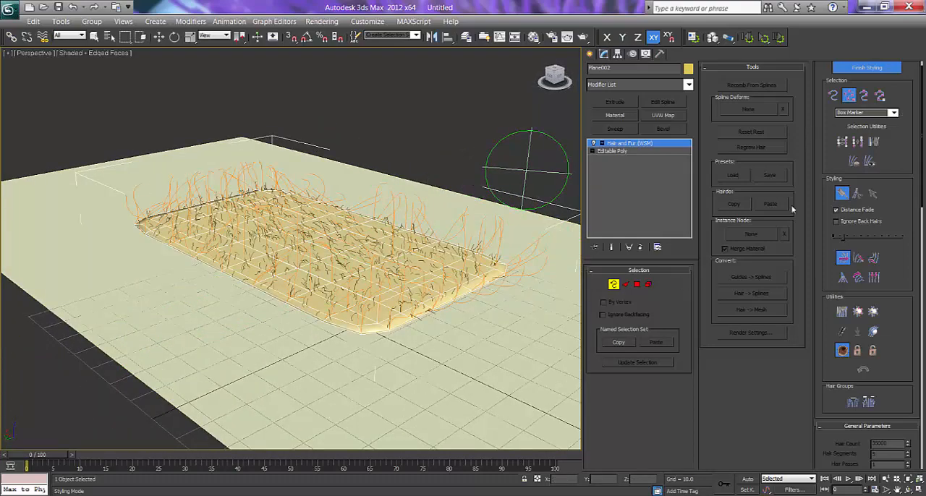
Brush the guides at the rug's far end with Clump styling, and leave guide styling mode.
left_click(843, 278)
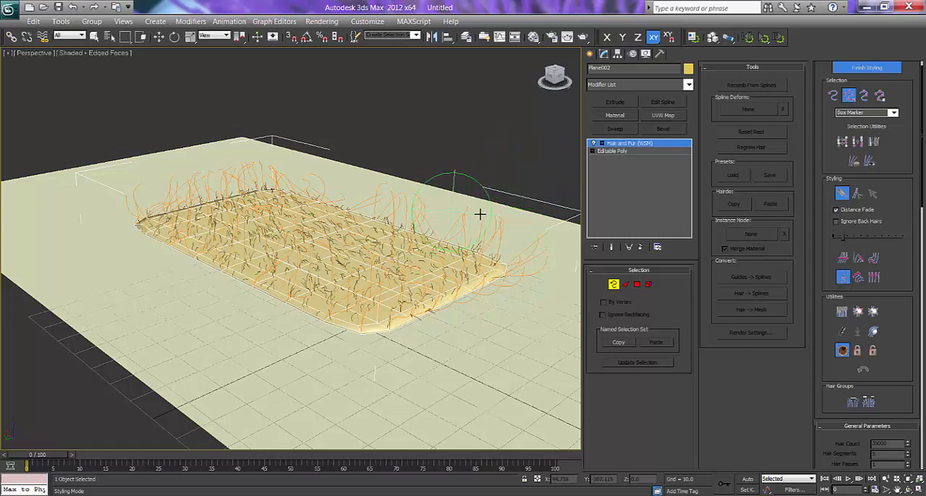
left_click_drag(494, 215, 515, 255)
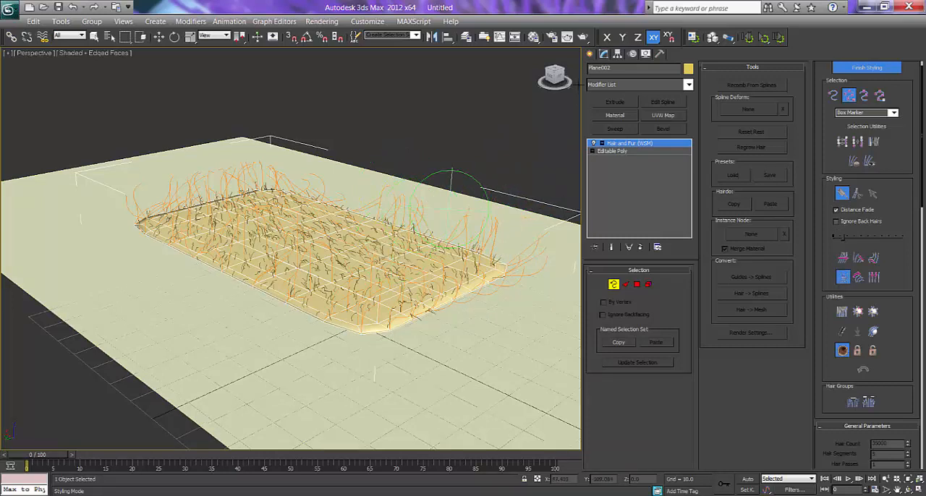
left_click(589, 55)
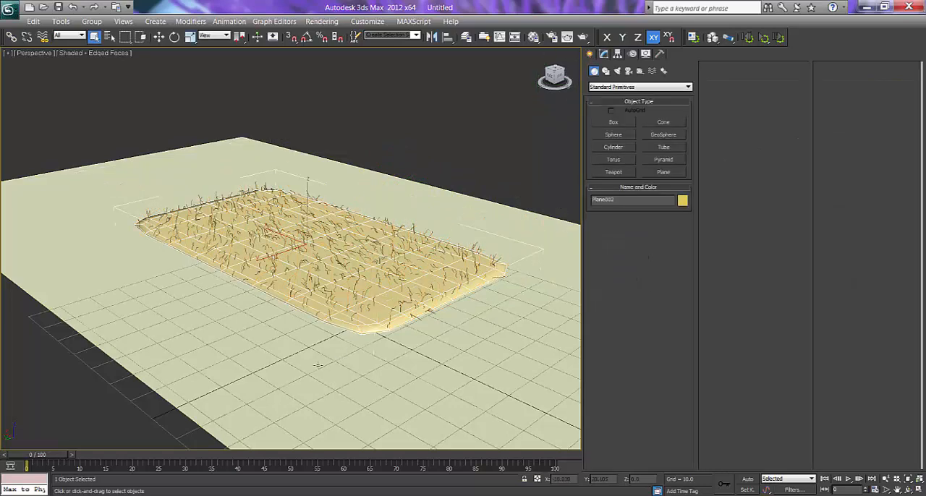
middle_click_drag(275, 301, 391, 314, "alt")
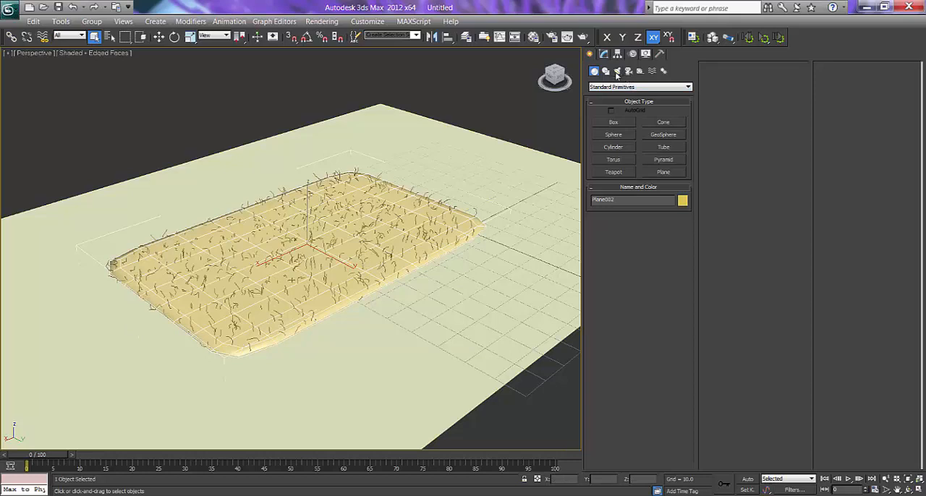
Create a standard Target Spot light in the Left view, placed above one side of the rug and aimed down at it.
left_click(617, 71)
left_click(614, 123)
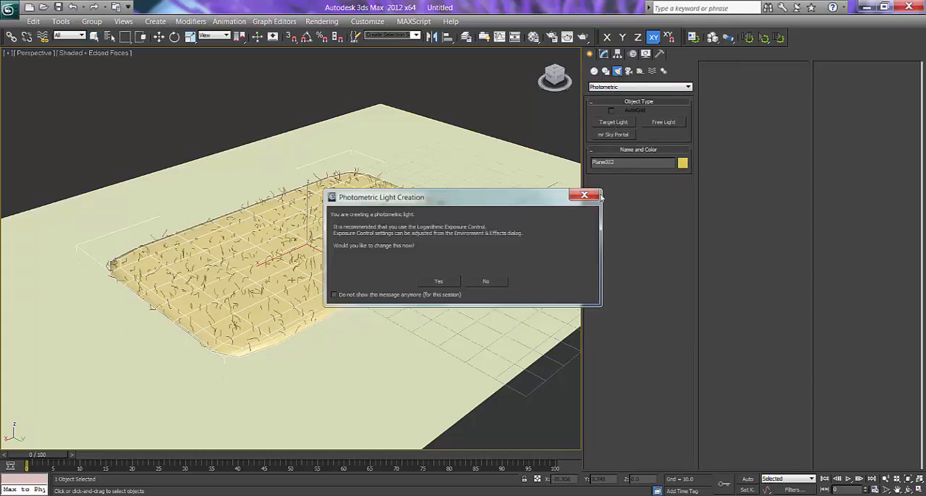
left_click(598, 196)
left_click(604, 88)
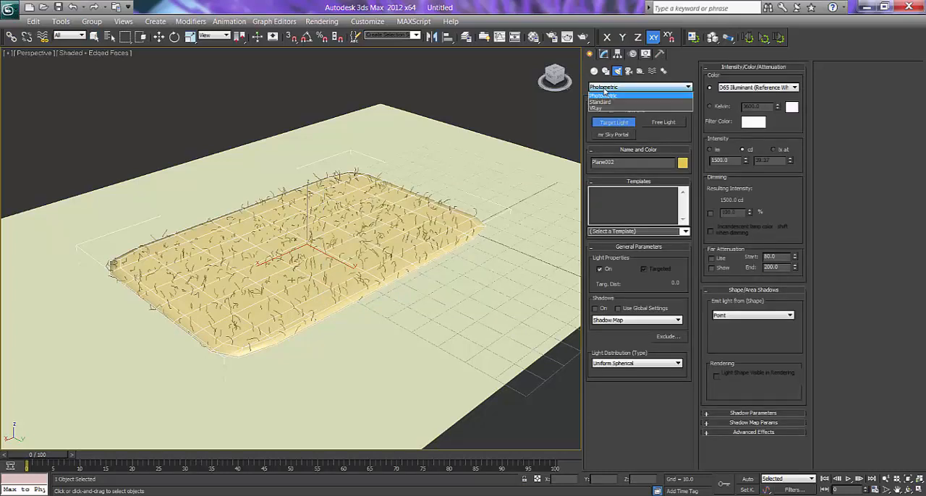
left_click(600, 102)
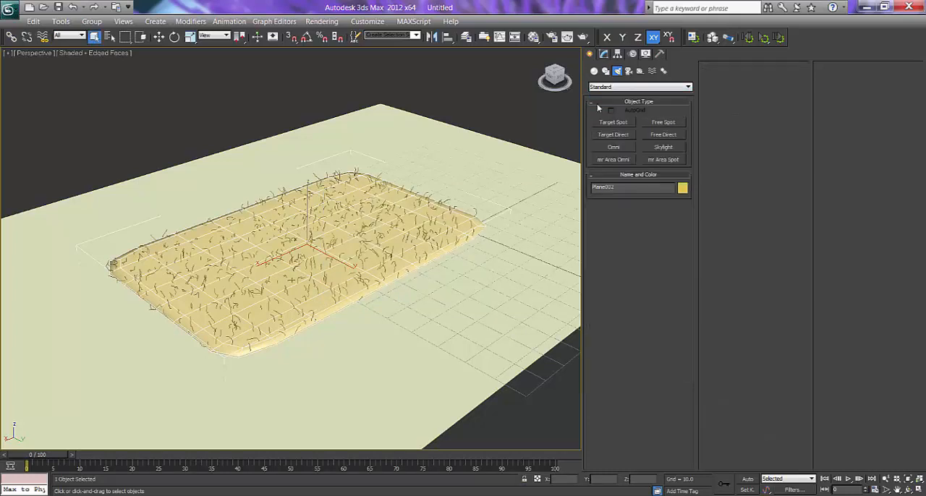
left_click(614, 123)
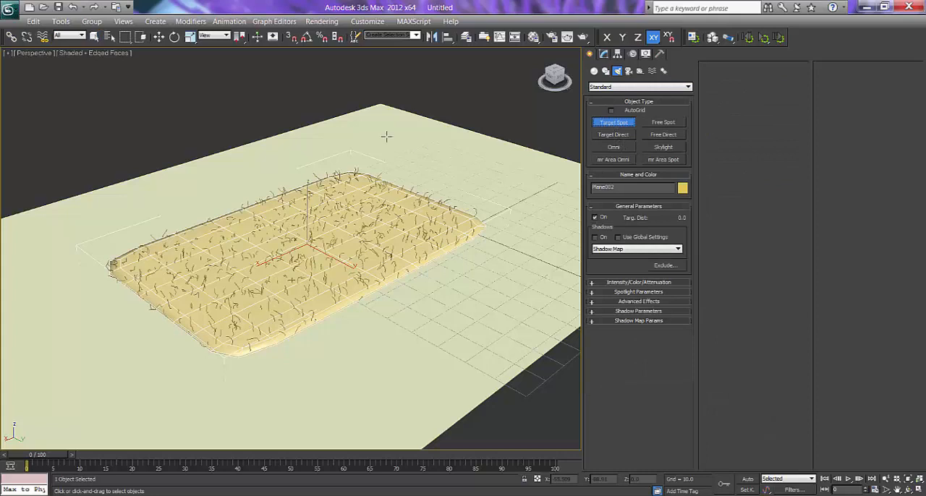
key("l")
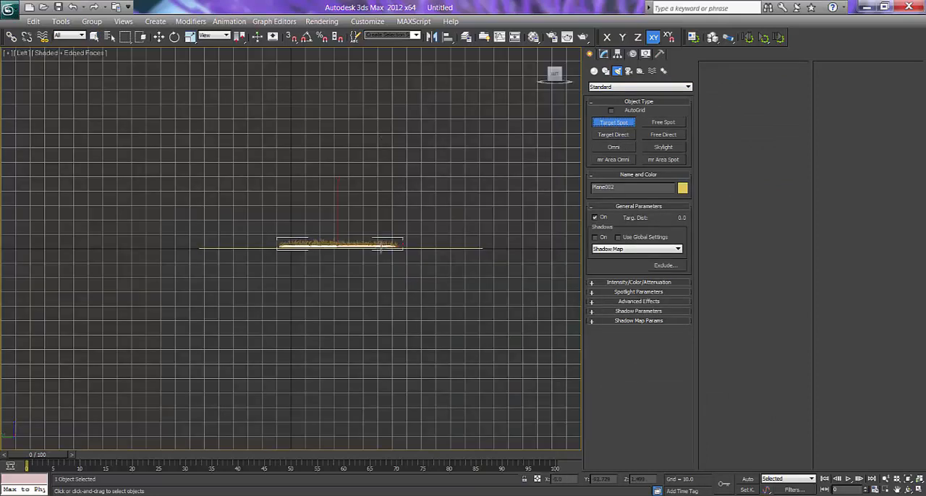
scroll(381, 249, "up", 3)
middle_click_drag(382, 248, 303, 304)
scroll(372, 265, "down", 1)
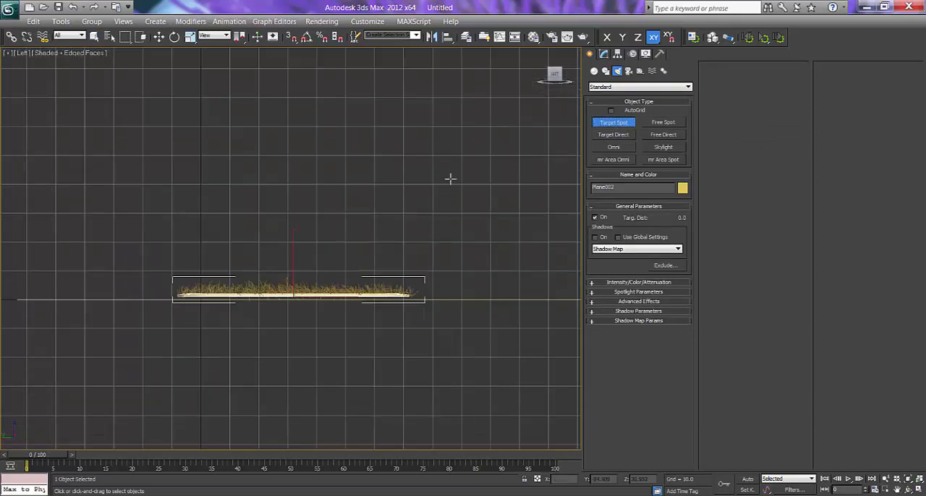
left_click_drag(461, 120, 340, 274)
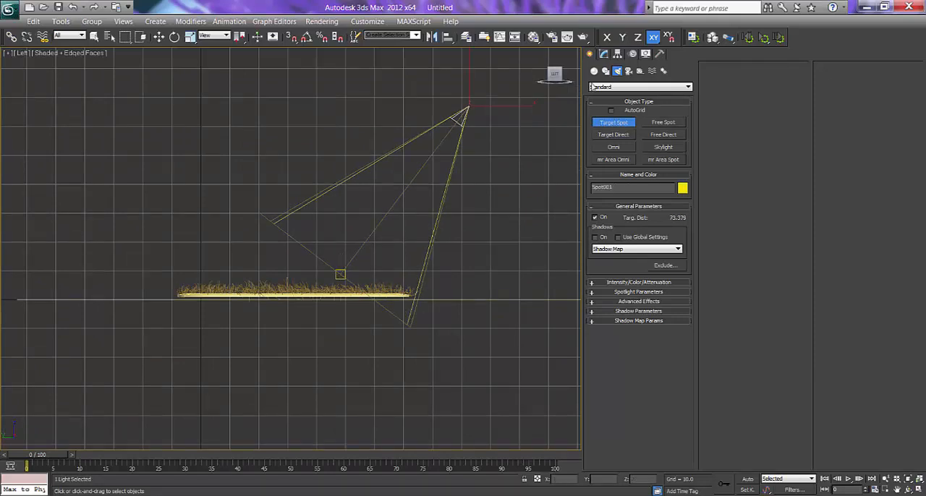
Turn on Shadow Map shadows for the spotlight and return to the perspective view with the Move tool active.
left_click(603, 56)
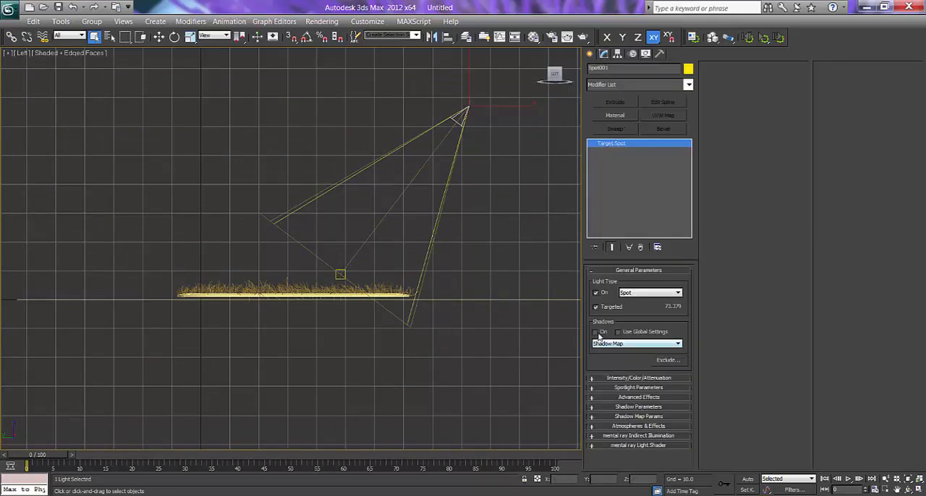
right_click(288, 260)
left_click(308, 266)
key("p")
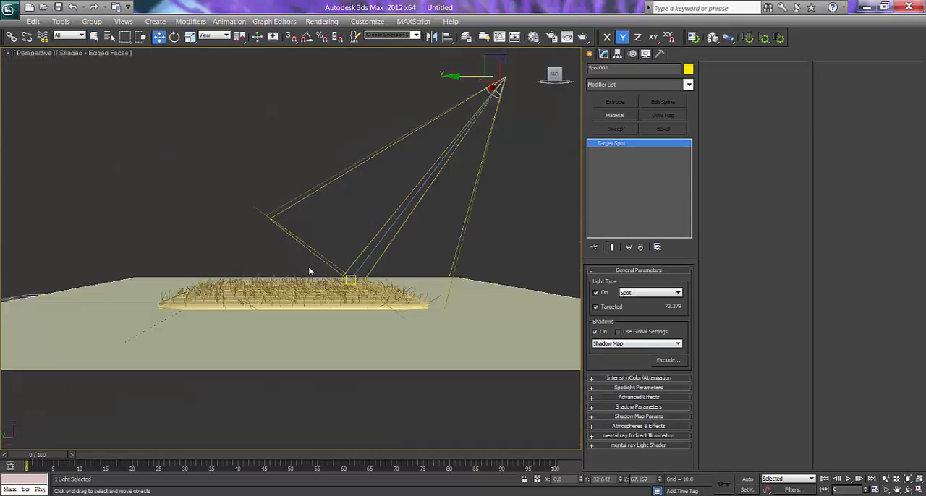
Set the spotlight's cone to a hotspot of 41.8 and a falloff of 97.9.
scroll(376, 267, "down", 4)
middle_click_drag(384, 269, 430, 266, "alt")
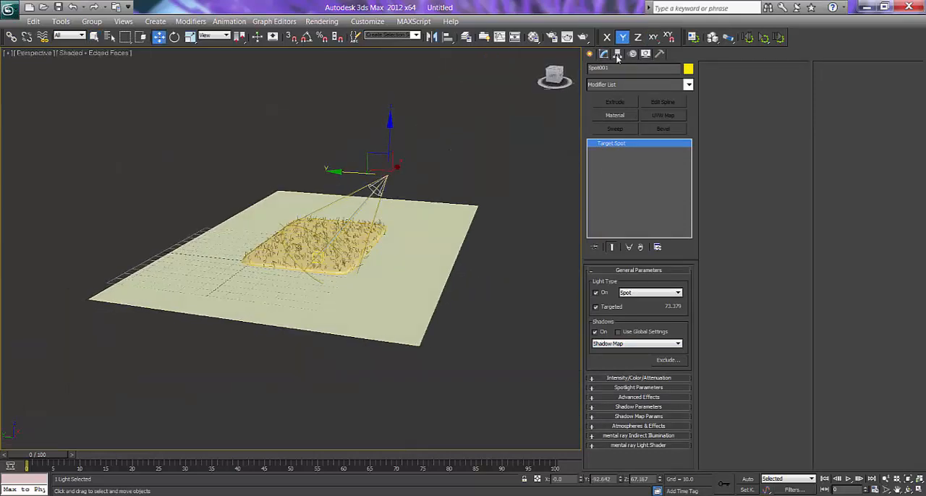
left_click(613, 378)
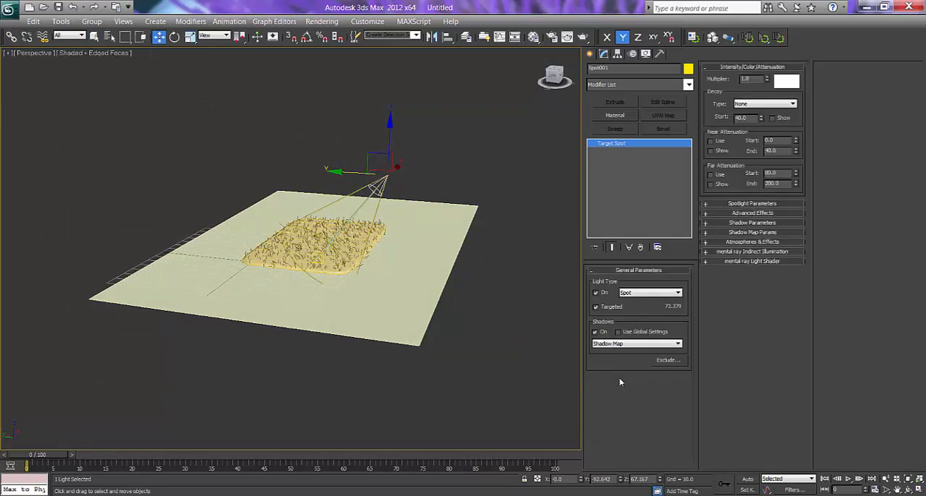
left_click(737, 205)
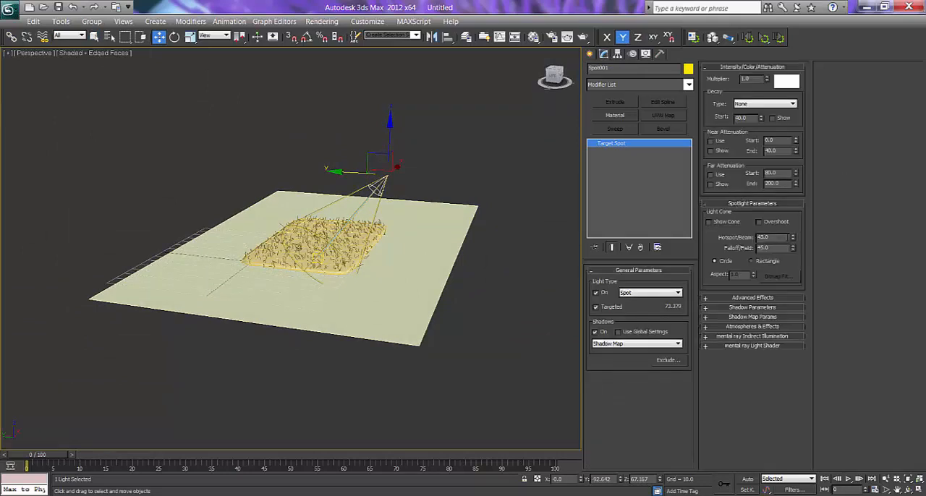
left_click_drag(794, 240, 797, 336)
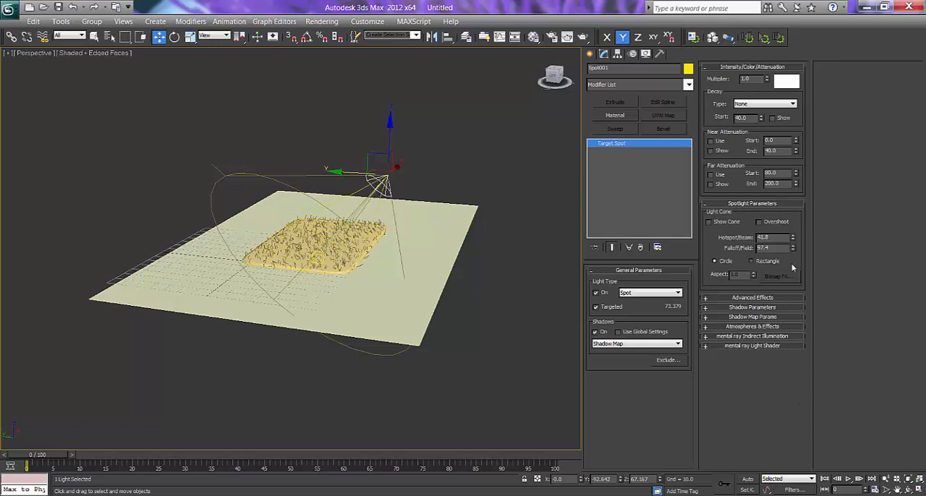
left_click_drag(794, 250, 793, 248)
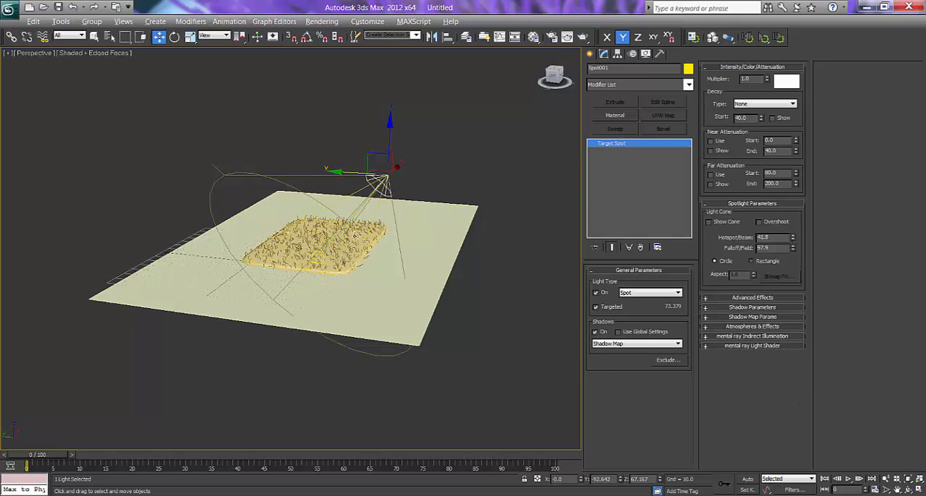
Untarget the spotlight to move it along X to about 111.3, retarget it, and move its target to X about 68.
middle_click_drag(316, 256, 371, 251, "alt")
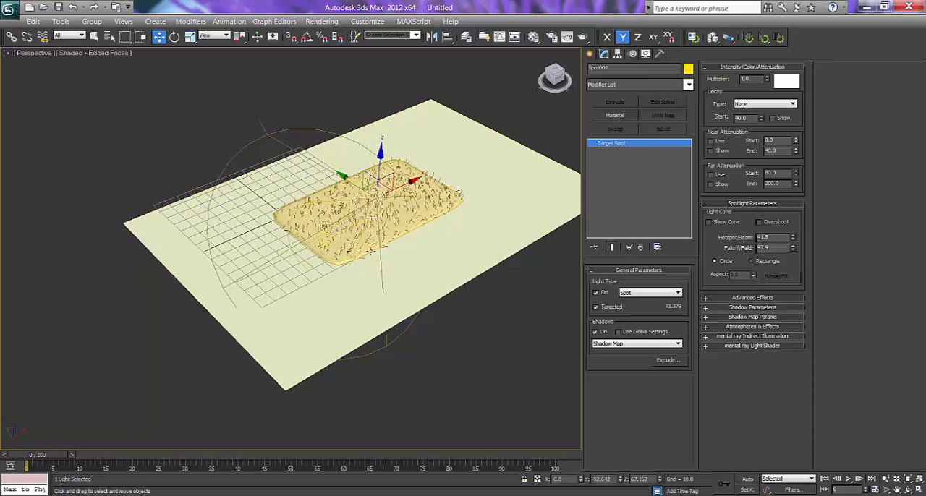
left_click(596, 307)
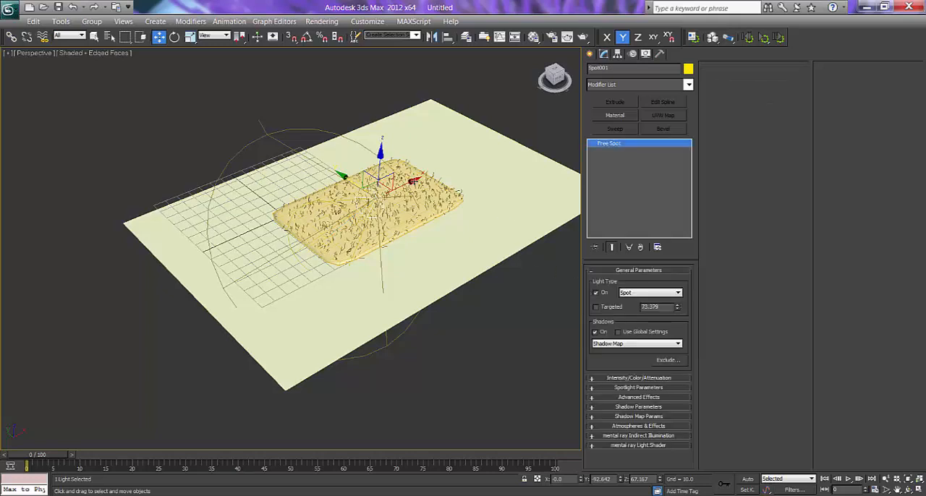
left_click_drag(403, 204, 522, 162)
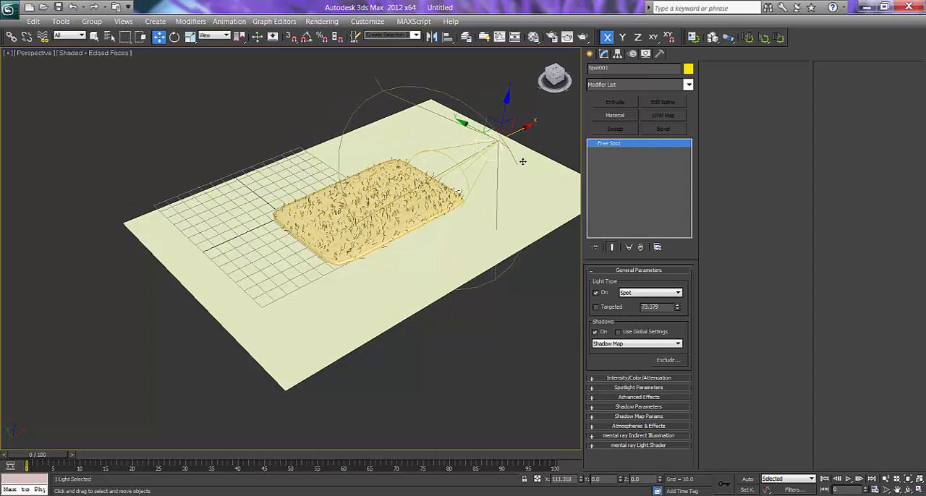
left_click(596, 306)
left_click(439, 186)
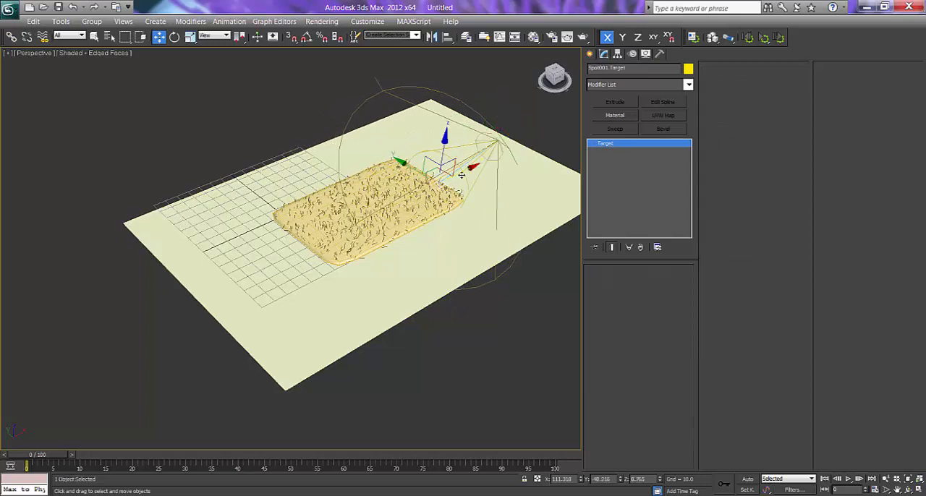
left_click_drag(458, 176, 419, 193)
Widen the spotlight's falloff to 114.3.
middle_click_drag(449, 213, 397, 205, "alt")
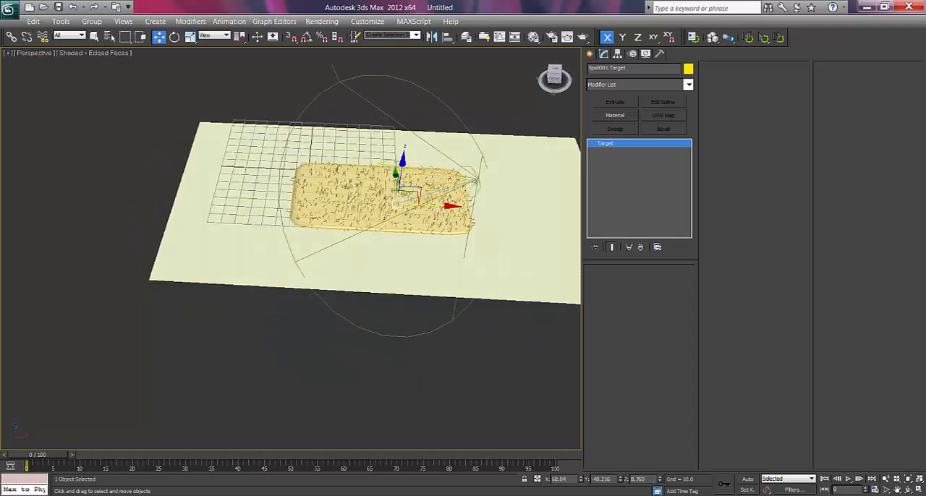
left_click(476, 181)
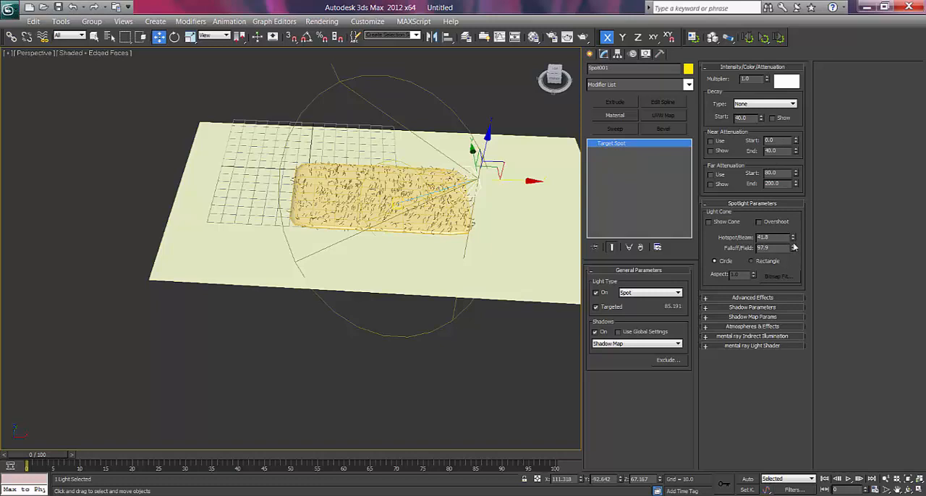
left_click_drag(794, 248, 773, 168)
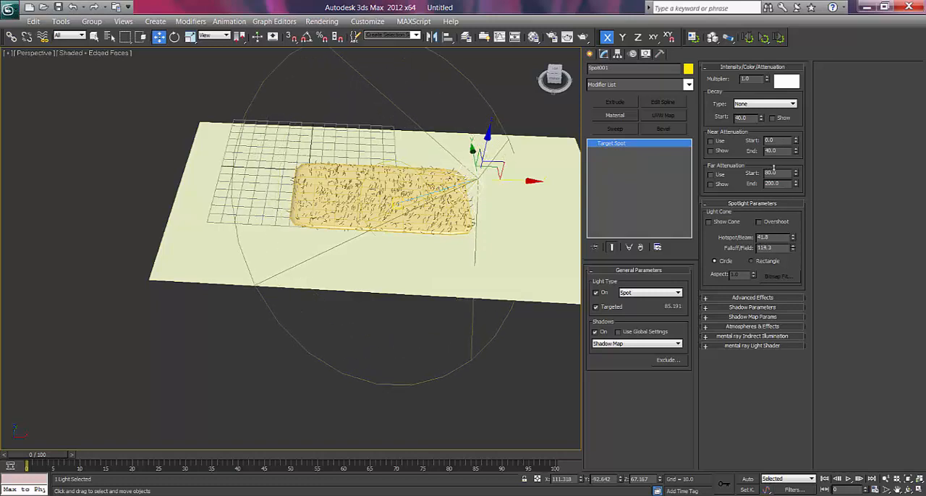
Clone the spotlight in the Left view to the opposite side of the rug at the same height.
mouse_move(455, 259)
middle_mouse_down("alt")
mouse_move(463, 260)
mouse_move(457, 255)
middle_mouse_up("alt")
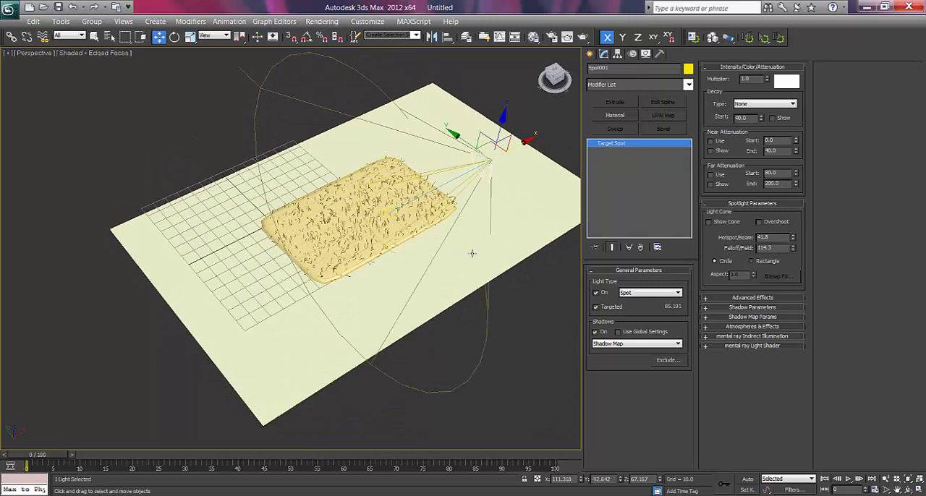
key("l")
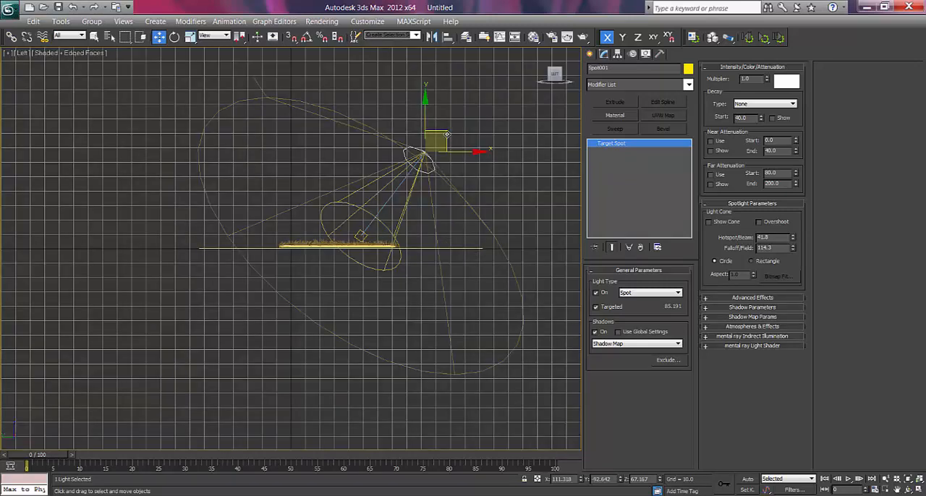
mouse_move(446, 133)
left_mouse_down("shift")
mouse_move(361, 125)
mouse_move(251, 134)
left_mouse_up("shift")
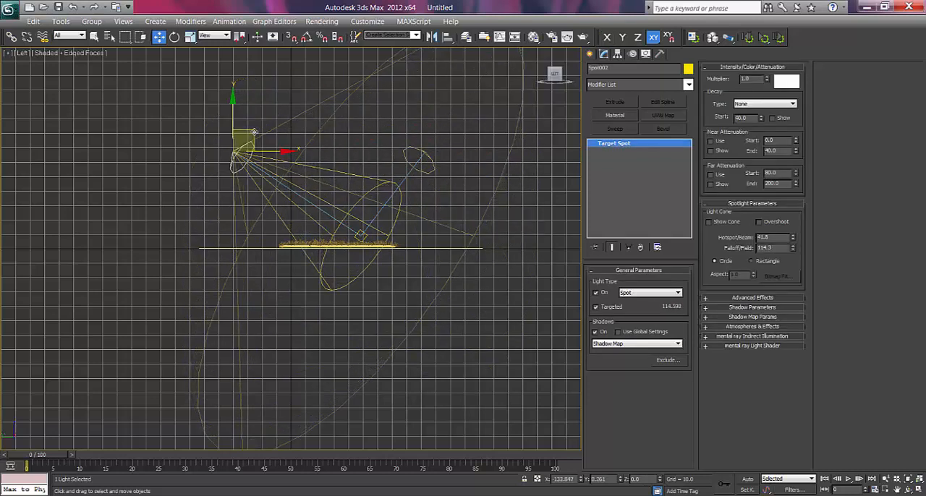
left_click(463, 304)
Move the cloned spotlight along X to about -38.4 in the perspective view and set its multiplier to 0.5.
key("p")
key("z")
middle_click_drag(387, 265, 337, 296, "alt")
left_click_drag(304, 162, 264, 229)
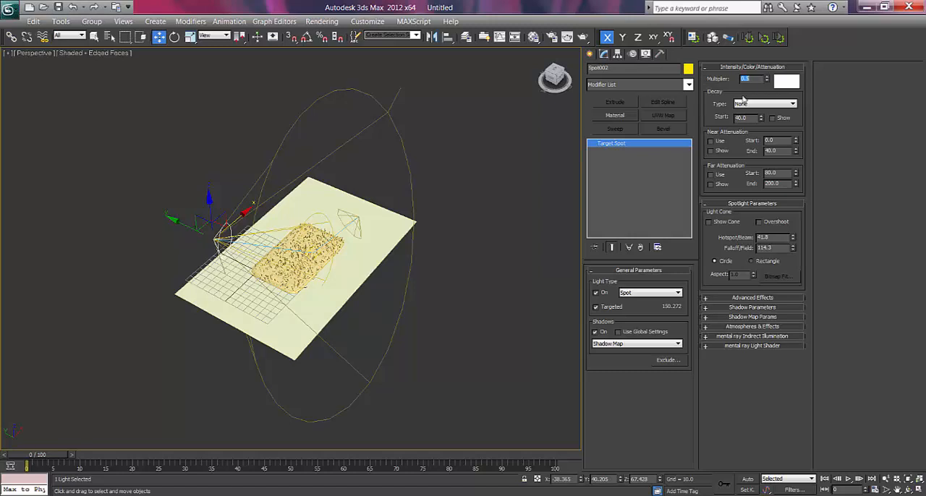
Change the cloned spotlight's color to a pale blue with RGB 205, 245, 255.
left_click(786, 81)
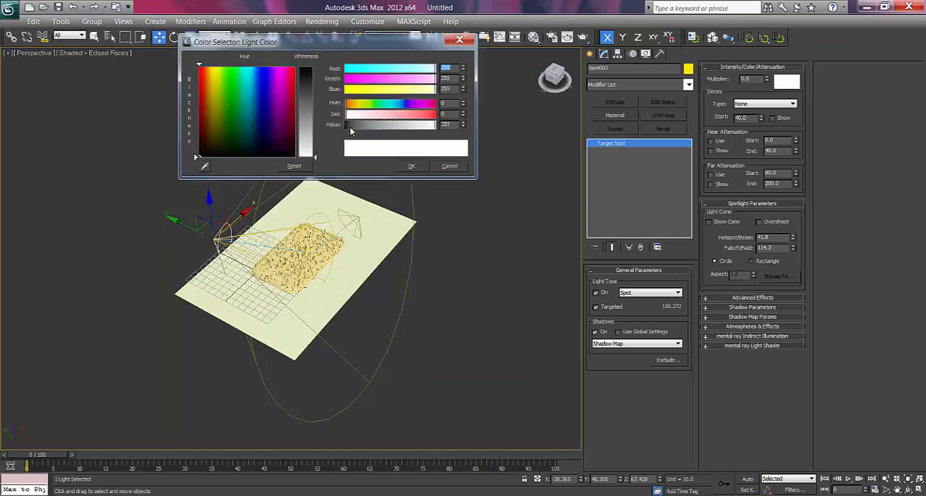
left_click(394, 104)
left_click_drag(366, 115, 363, 115)
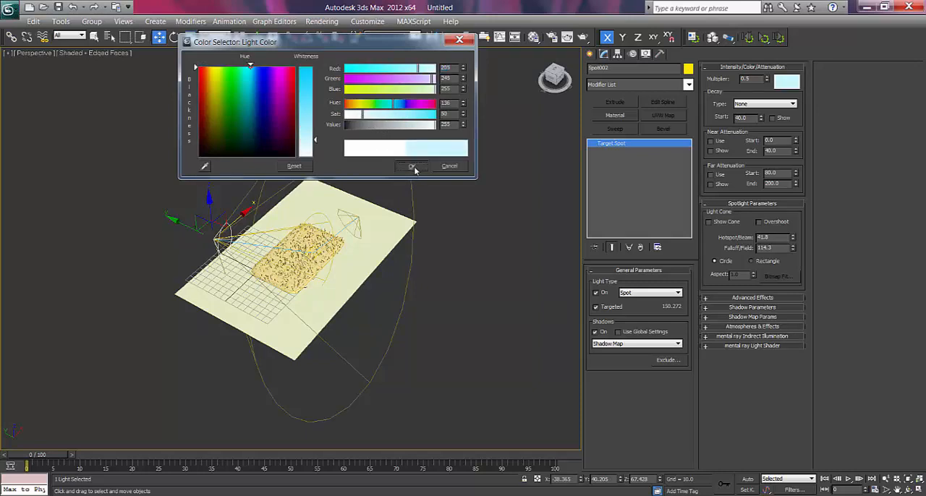
left_click(413, 167)
Change the first spotlight's color to a warm off-white with RGB 243, 242, 230.
left_click(355, 218)
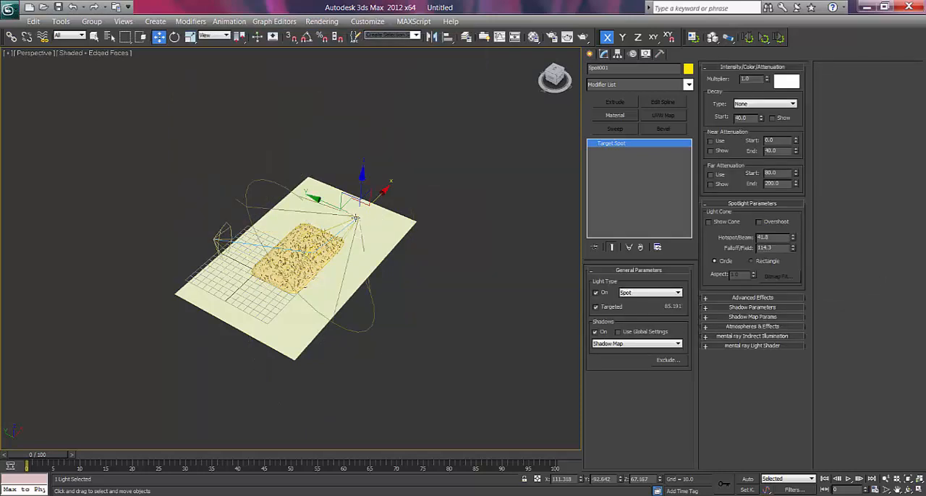
left_click(792, 84)
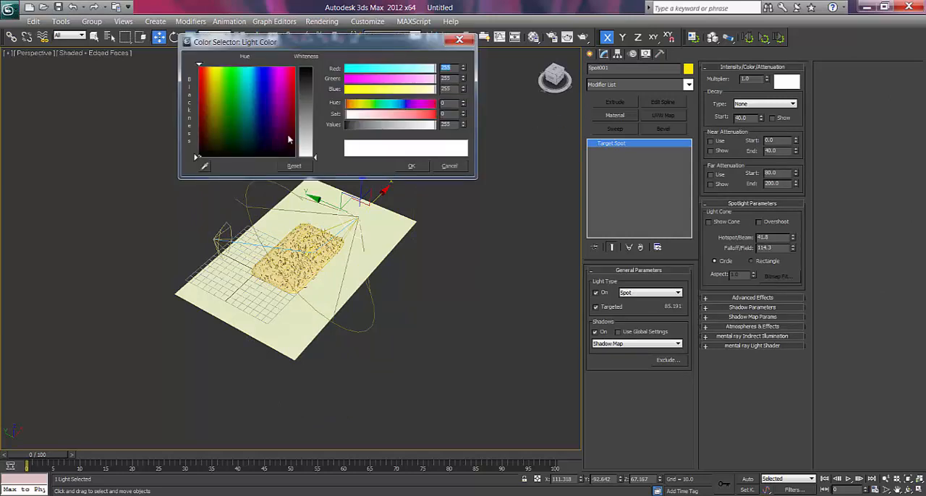
left_click(214, 110)
left_click_drag(315, 157, 316, 149)
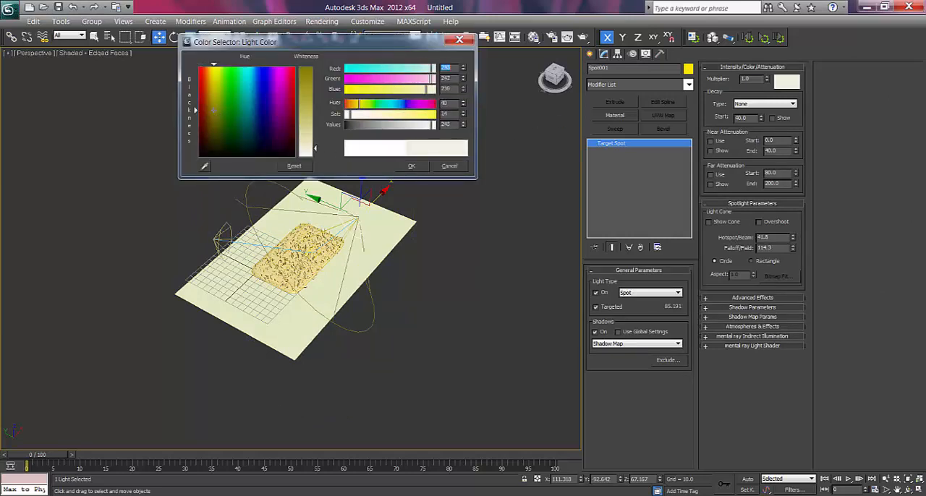
left_click(410, 167)
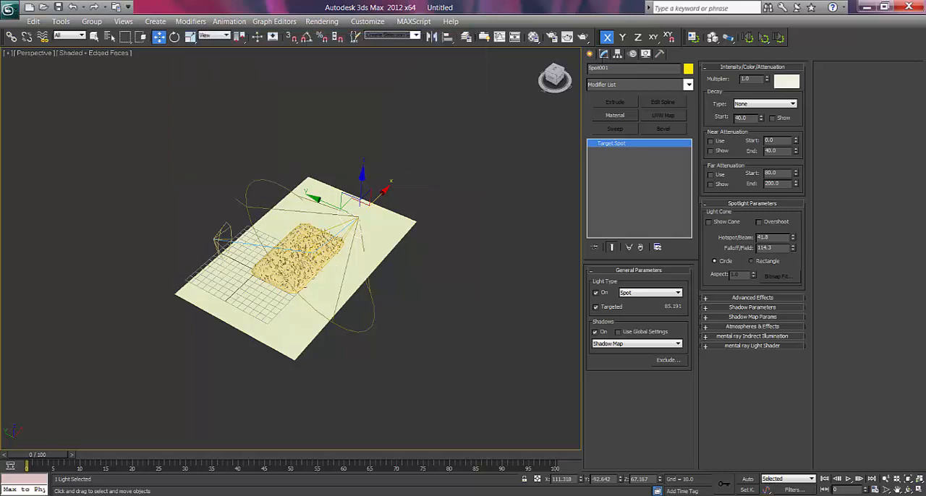
Frame the rug closely from an elevated angle in the perspective view and create a camera from that view.
left_click(589, 55)
scroll(291, 243, "up", 5)
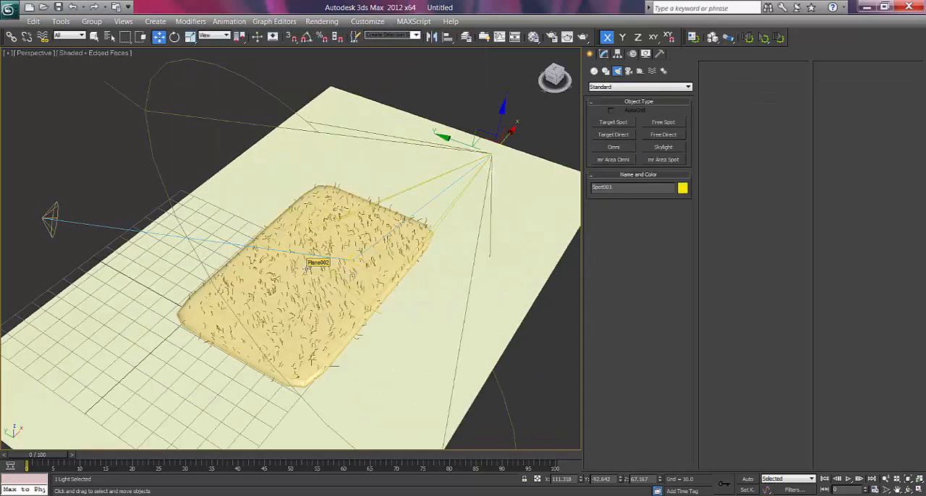
middle_click_drag(276, 235, 353, 297, "alt")
scroll(291, 249, "up", 8)
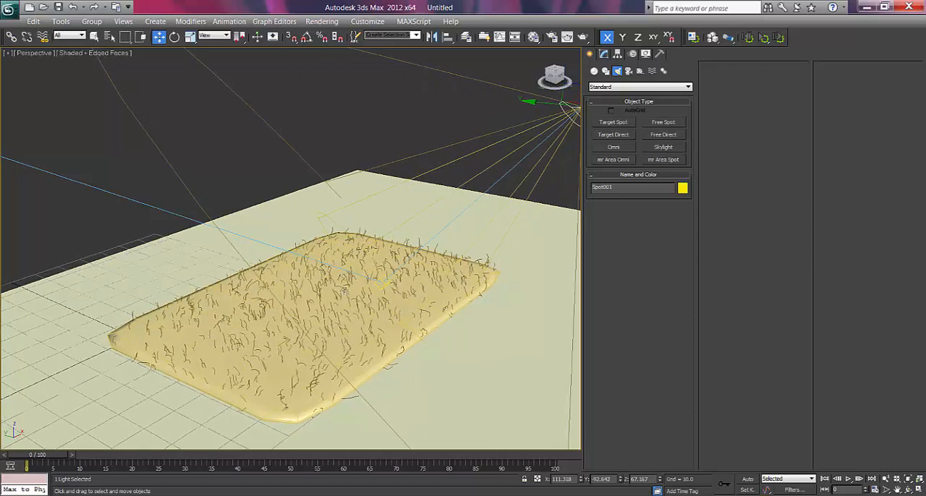
middle_click_drag(366, 302, 419, 260, "alt")
key("ctrl+c")
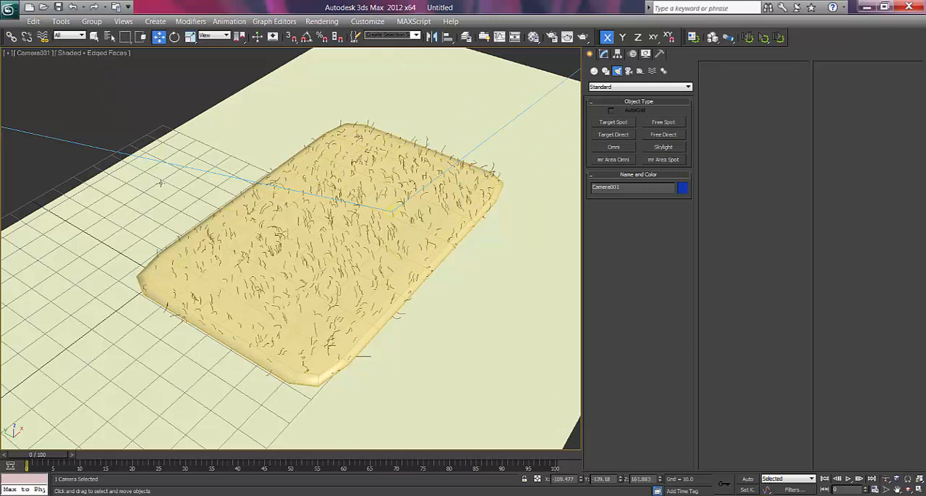
Enlarge the ground plane to a length of 532.154 and a width of 494.245 so it fills the camera view.
left_click(200, 138)
left_click(605, 55)
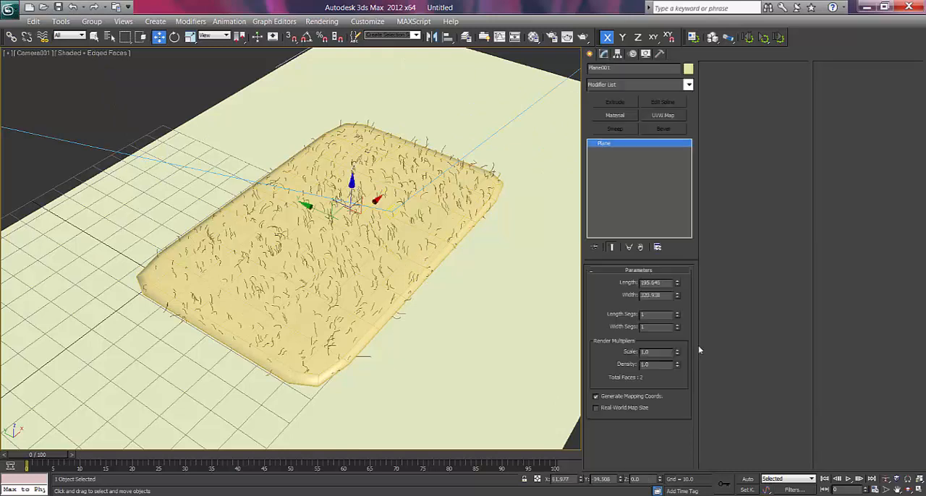
left_click_drag(678, 296, 660, 200)
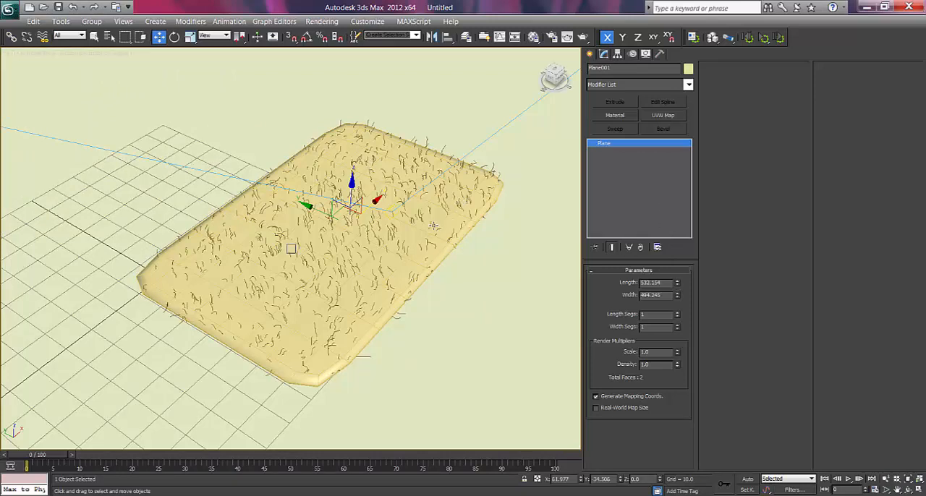
Try to widen the falloff of the first spotlight over the enlarged ground plane.
scroll(433, 226, "down", 6)
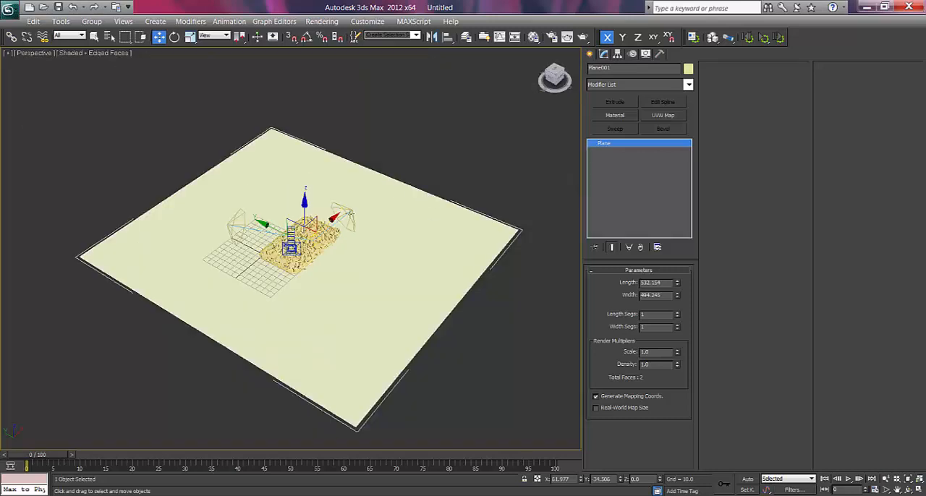
left_click(346, 216)
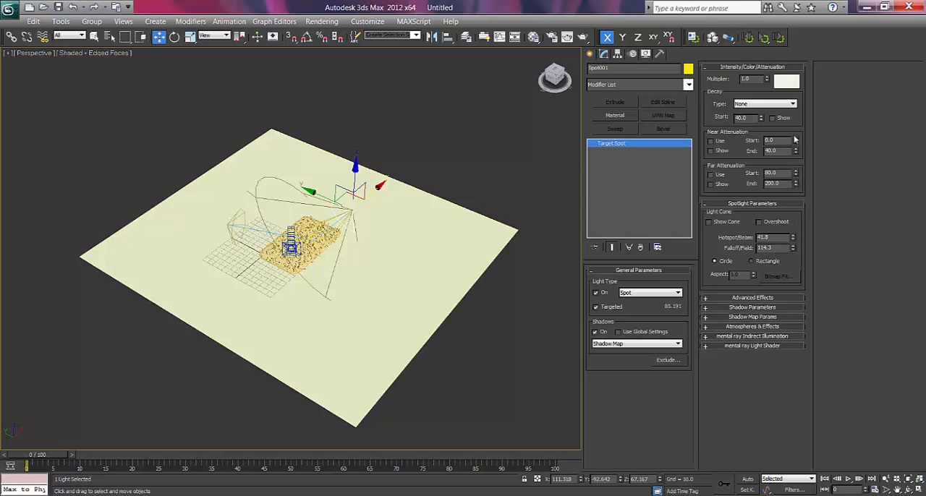
left_click_drag(795, 250, 795, 236)
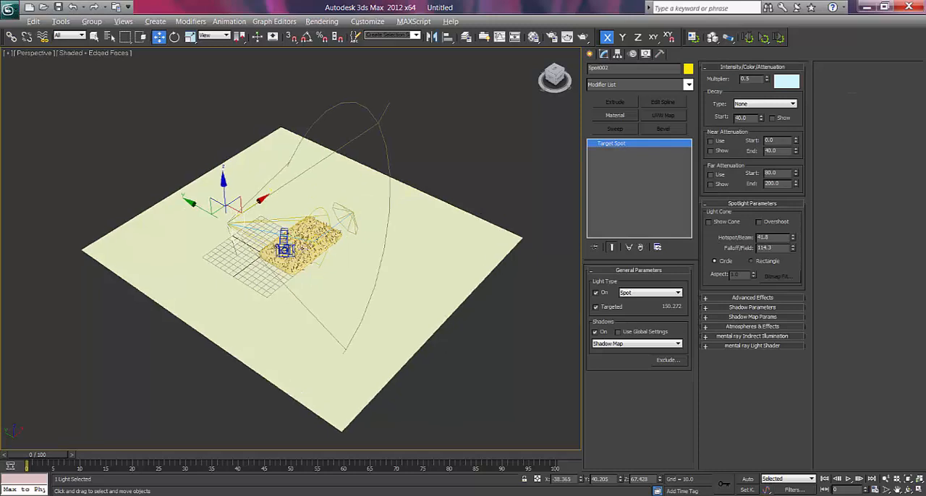
Render the rug from the camera view, check the lighting, and close the rendered frame.
middle_click_drag(303, 248, 294, 249, "alt")
key("c")
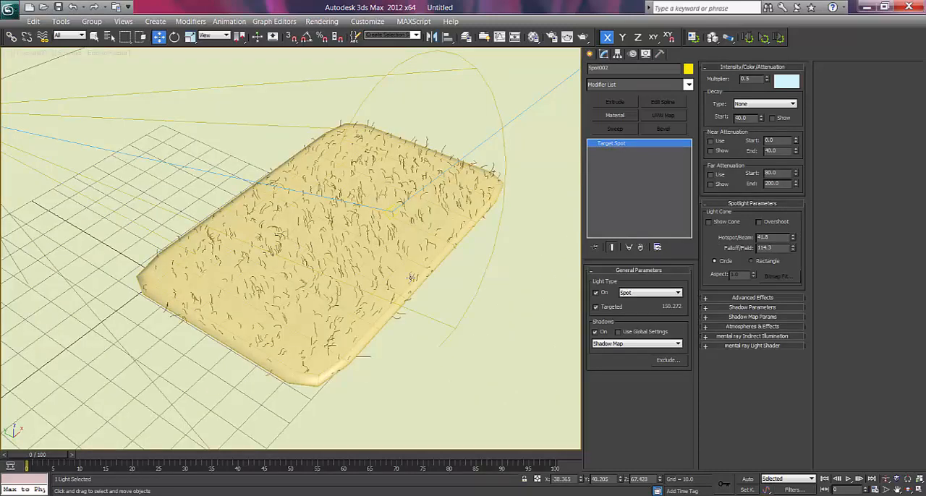
left_click(589, 55)
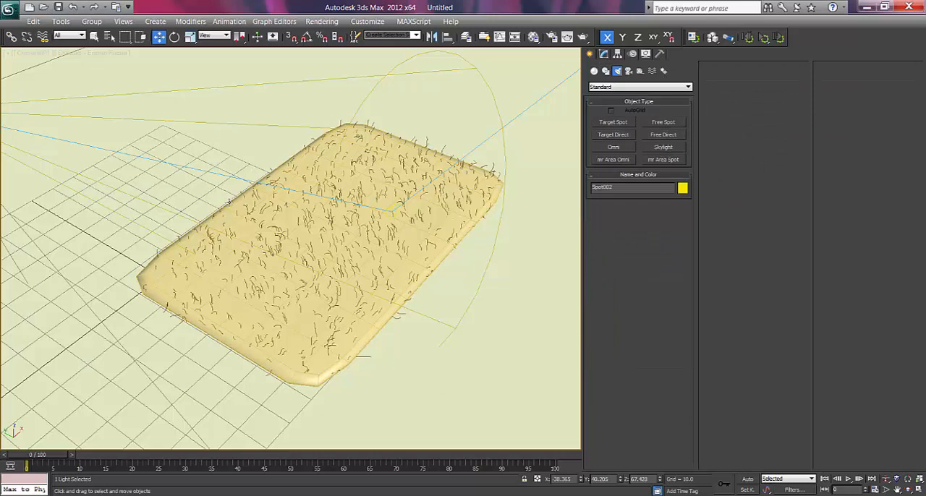
key("shift+q")
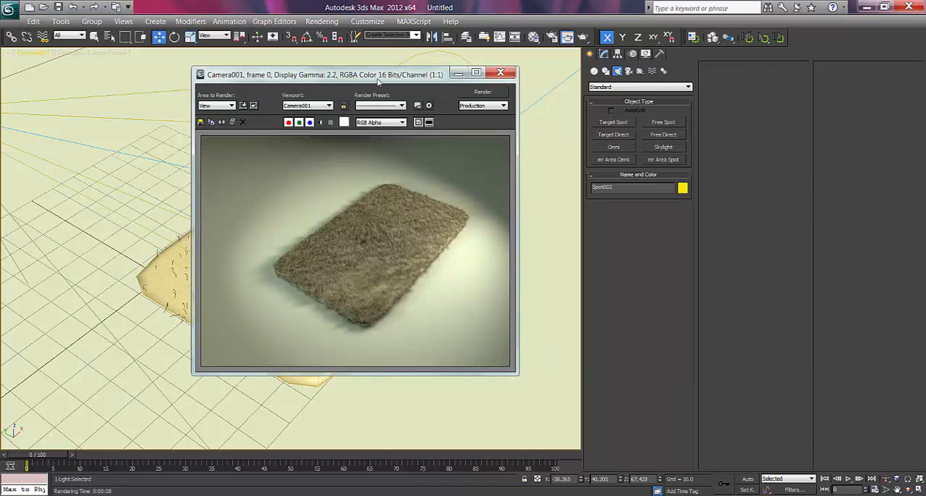
left_click_drag(378, 76, 402, 76)
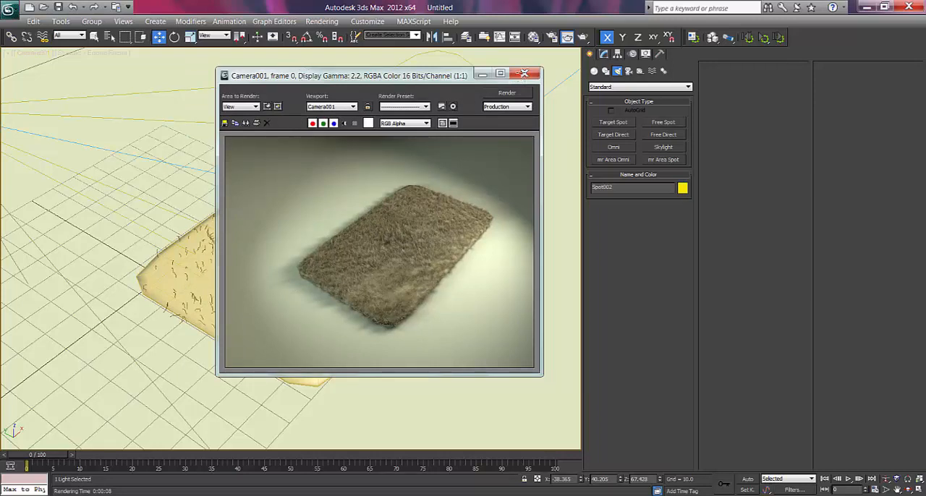
left_click(524, 73)
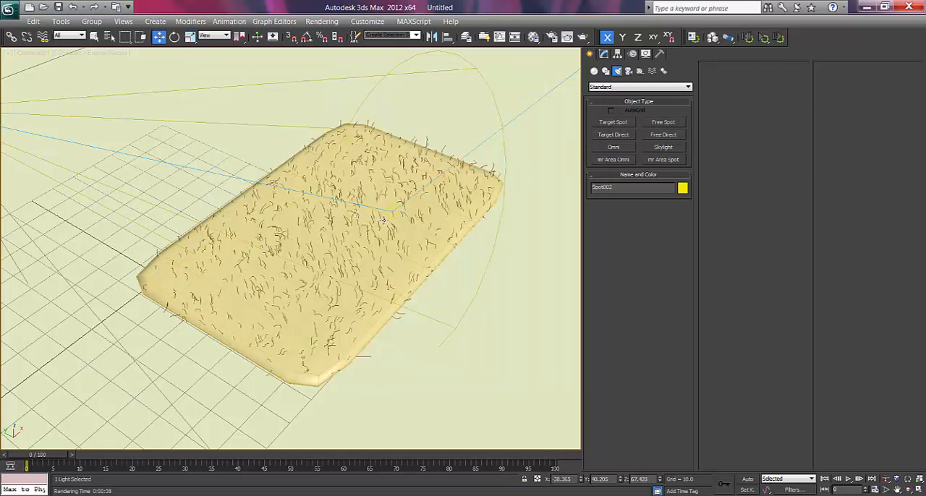
Raise the pale blue spotlight along Z to about 120.8 in the perspective view.
key("p")
scroll(384, 242, "down", 5)
middle_click_drag(180, 225, 180, 207, "alt")
left_click_drag(156, 155, 152, 76)
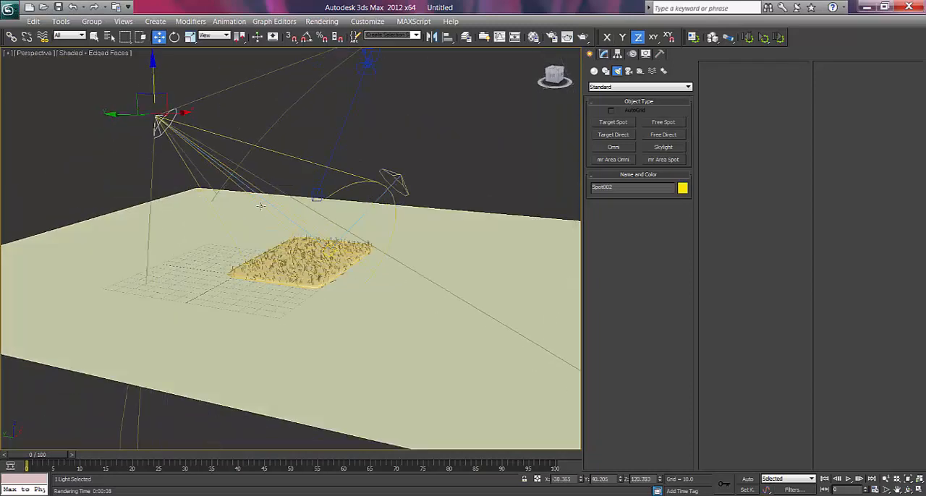
Select the pale blue spotlight's target and move it over the rug to about X 43.1, Y -29.3.
right_click(161, 123)
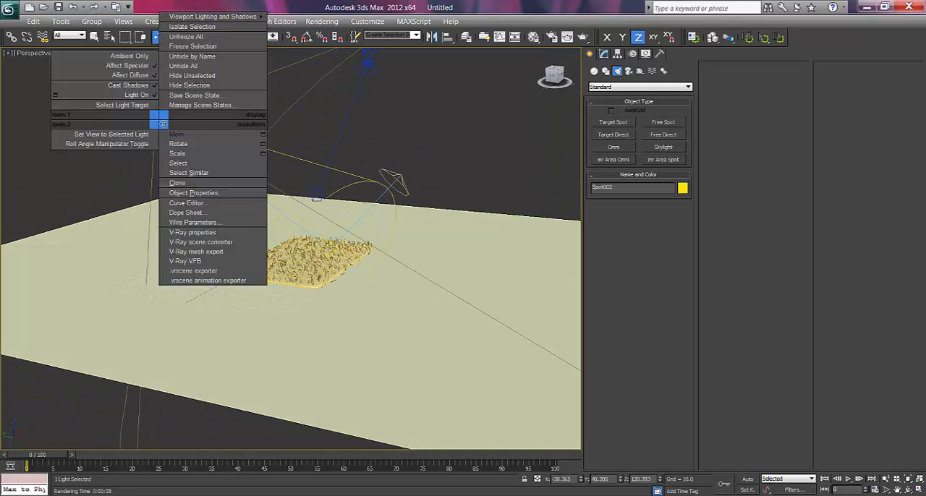
left_click(112, 106)
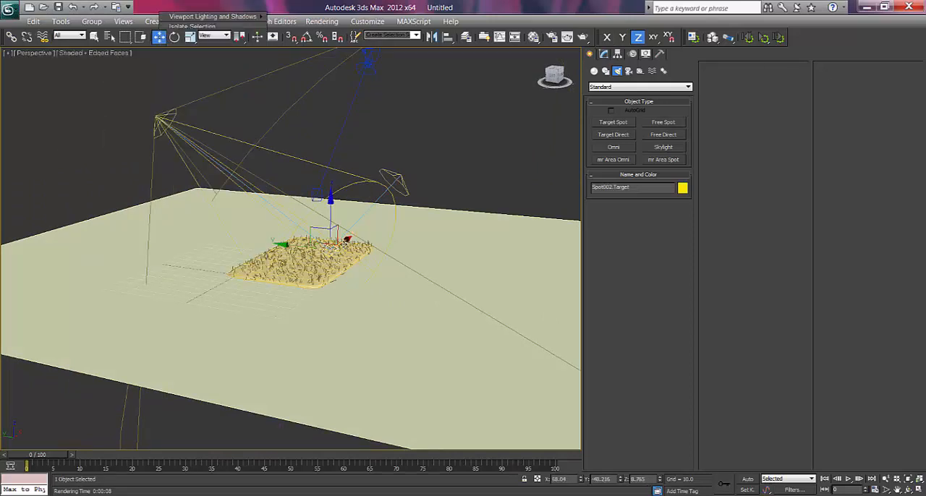
left_click_drag(344, 243, 334, 251)
left_click_drag(267, 253, 246, 248)
middle_click_drag(299, 313, 288, 342, "alt")
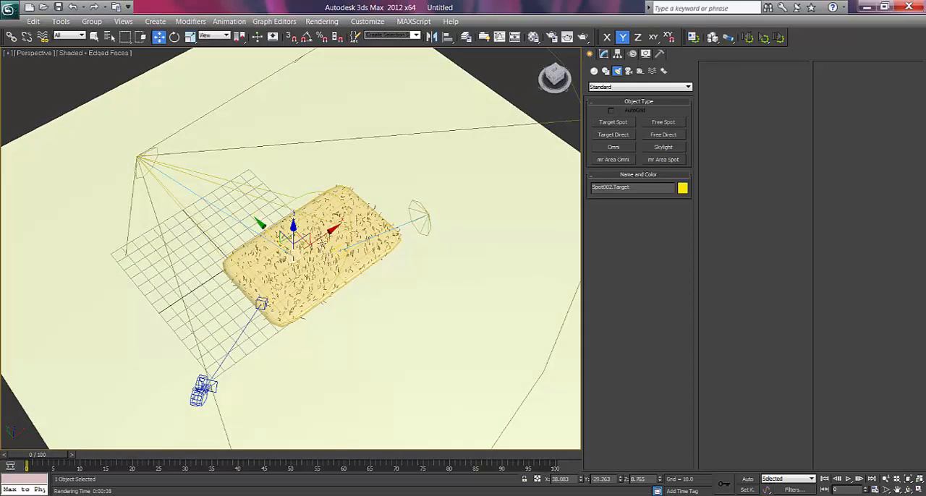
left_click_drag(321, 236, 327, 232)
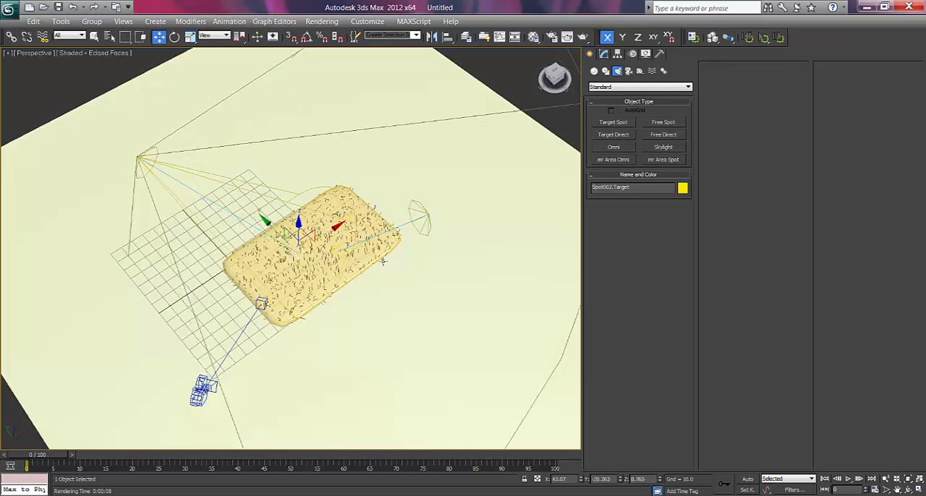
middle_click_drag(341, 250, 344, 246, "alt")
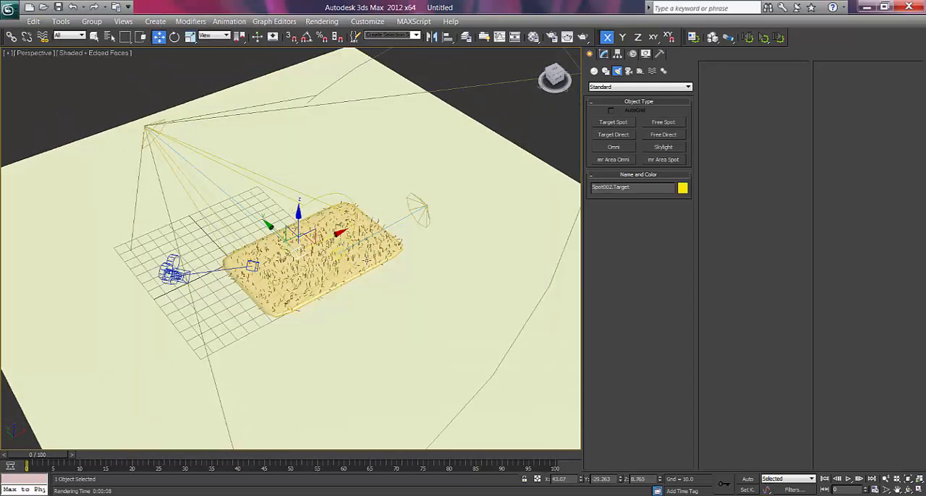
Switch to the Local coordinate system and move both spotlights backward along their local Z axes, away from the rug.
left_click(145, 128)
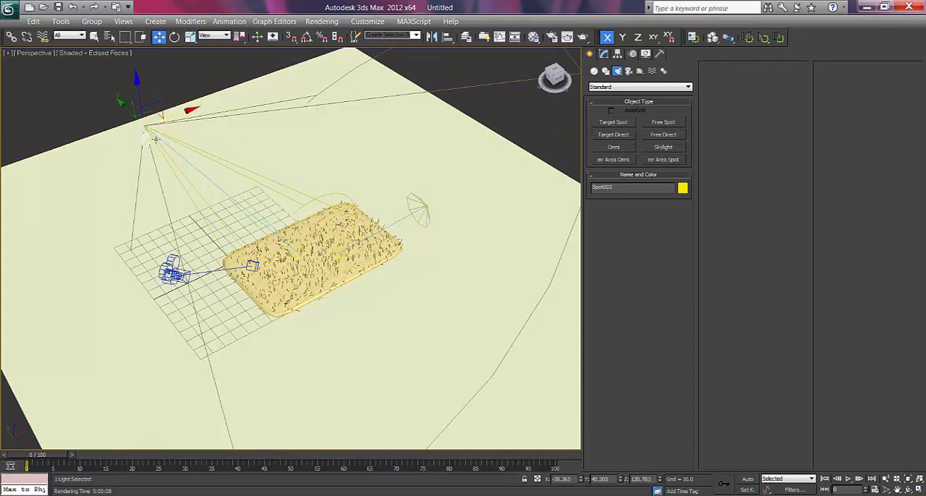
middle_click_drag(153, 144, 154, 133, "alt")
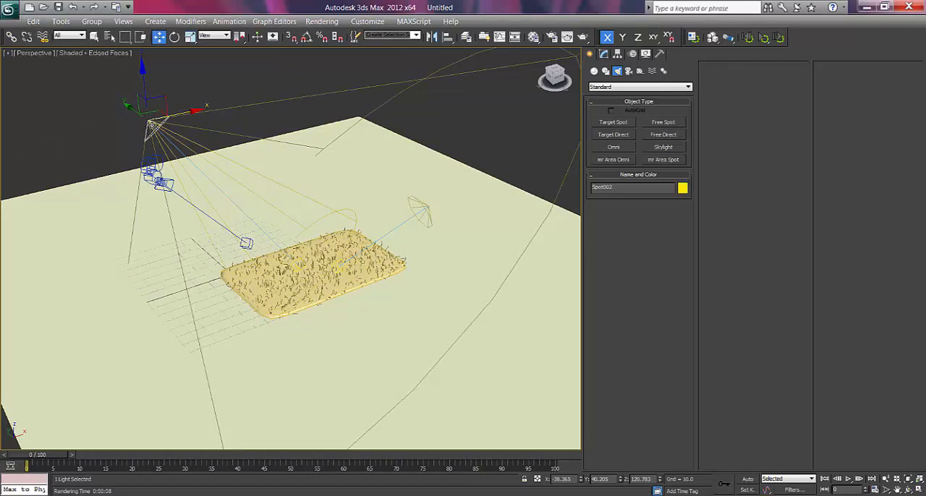
right_click(147, 120)
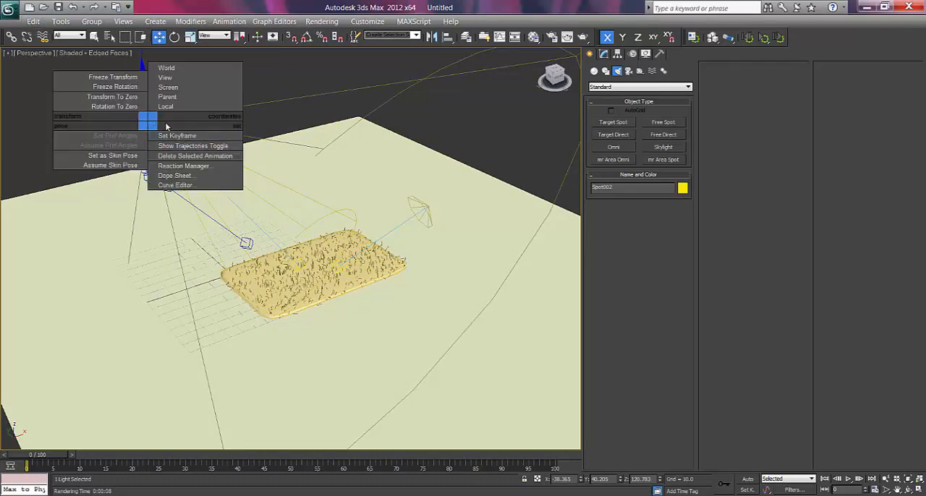
left_click(165, 107)
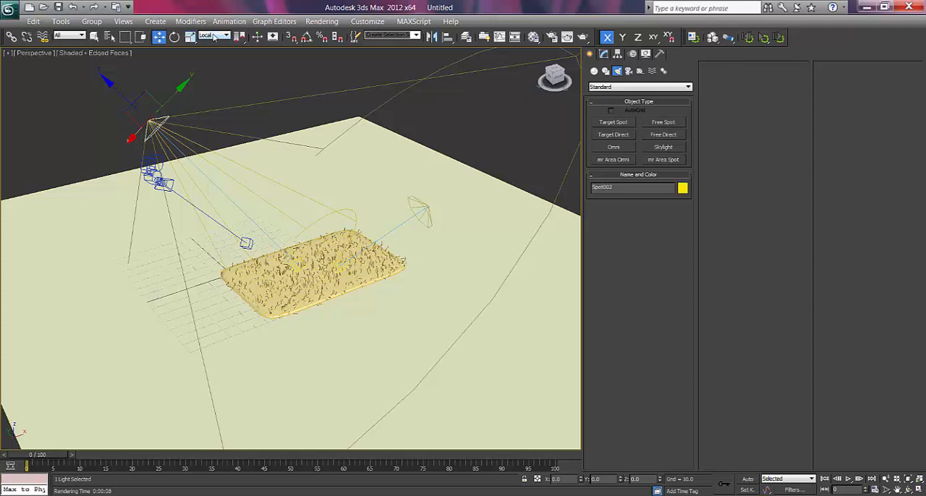
left_click_drag(120, 92, 22, 9)
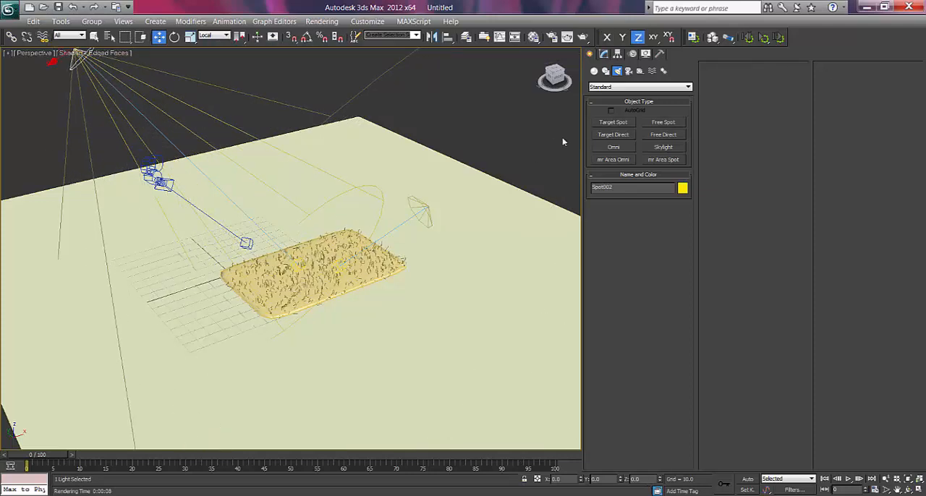
left_click(421, 212)
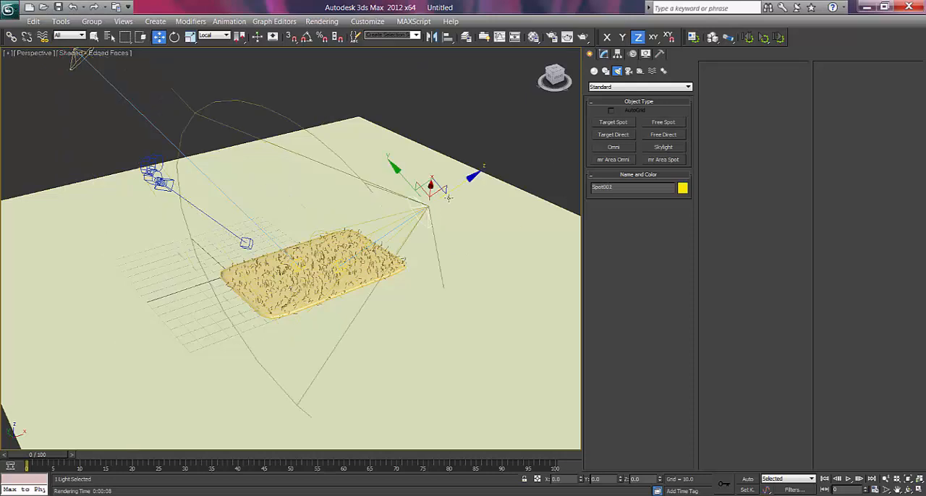
left_click_drag(466, 183, 522, 160)
Frame the camera closer on the rug, render the view, and close the rendered frame.
scroll(357, 272, "up", 5)
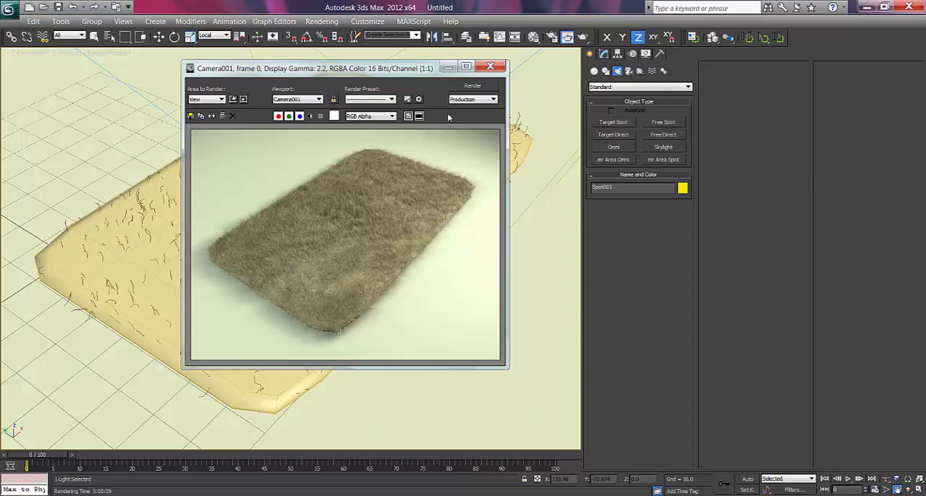
left_click_drag(398, 73, 366, 75)
left_click(458, 67)
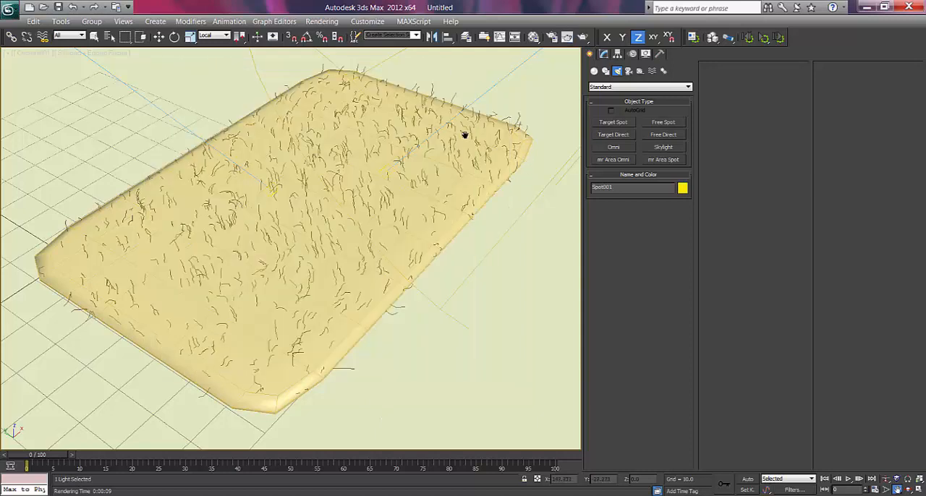
Select the rug and set its Hair and Fur tip color to light beige, RGB 180, 167, 137.
key("w")
left_click(468, 147)
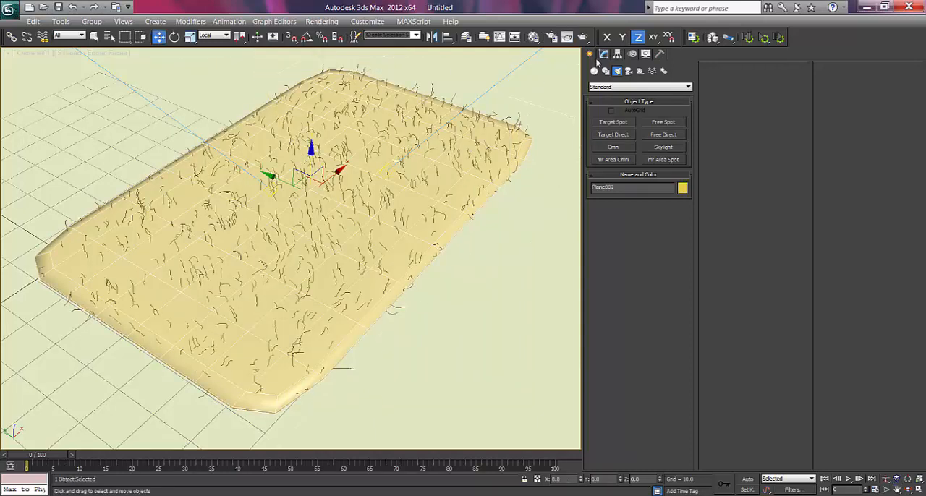
left_click(603, 54)
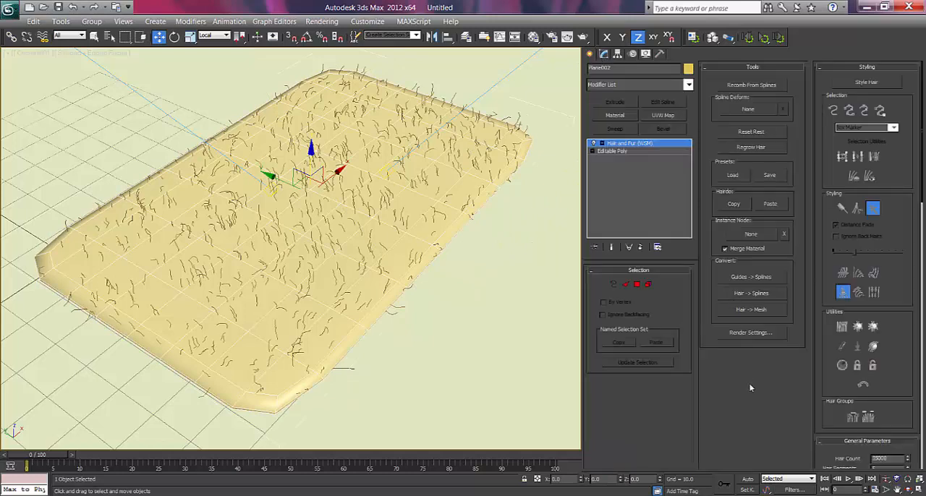
scroll(829, 179, "down", 5)
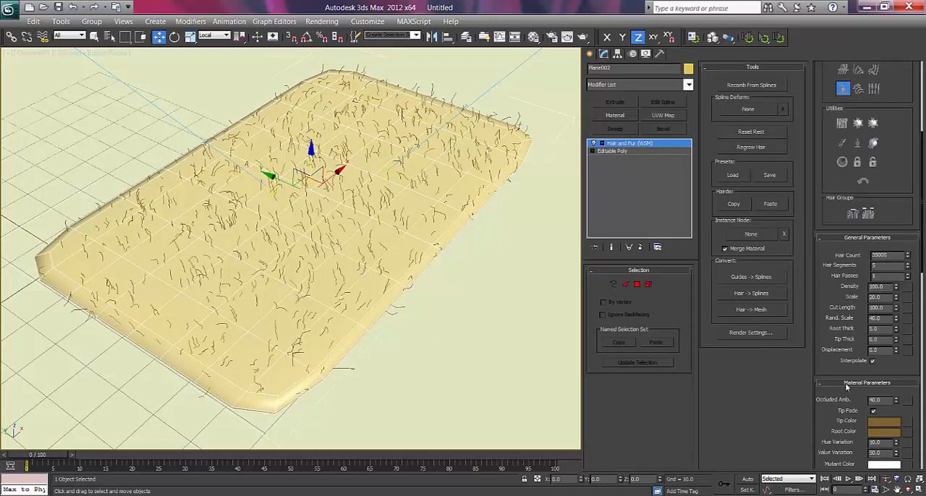
scroll(824, 282, "down", 3)
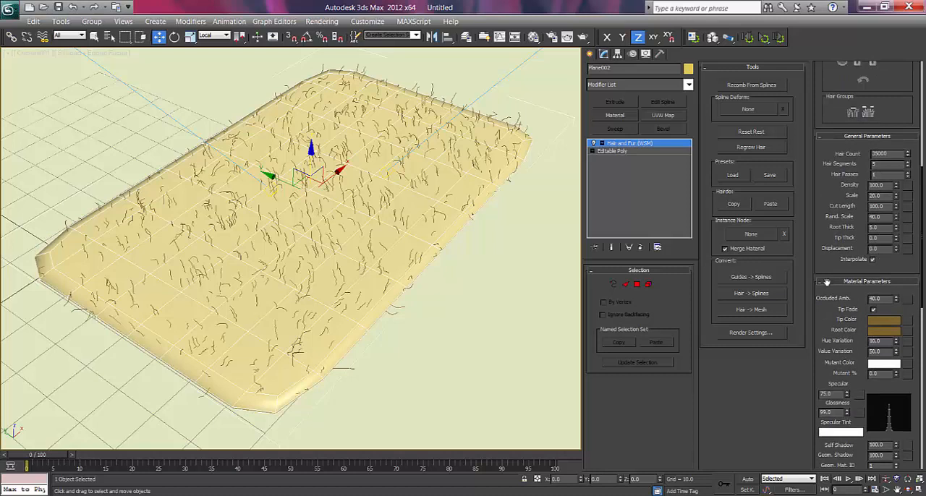
left_click(881, 320)
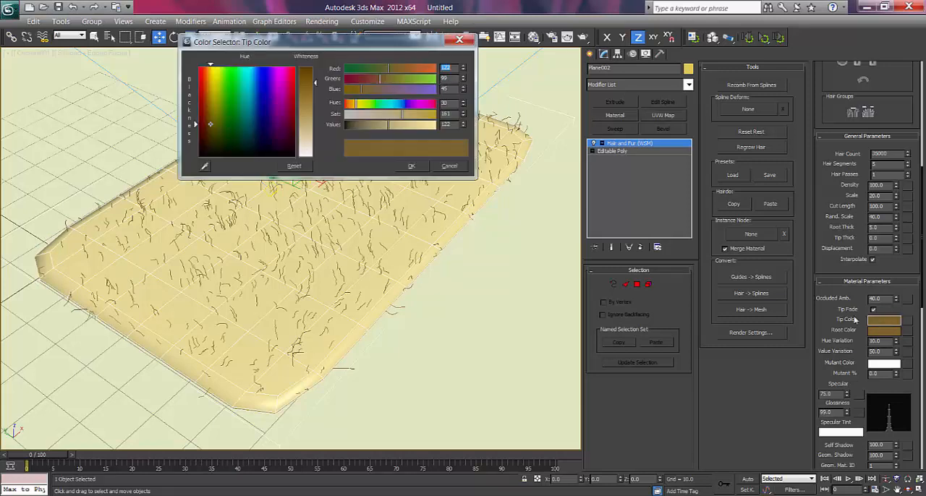
left_click(309, 115)
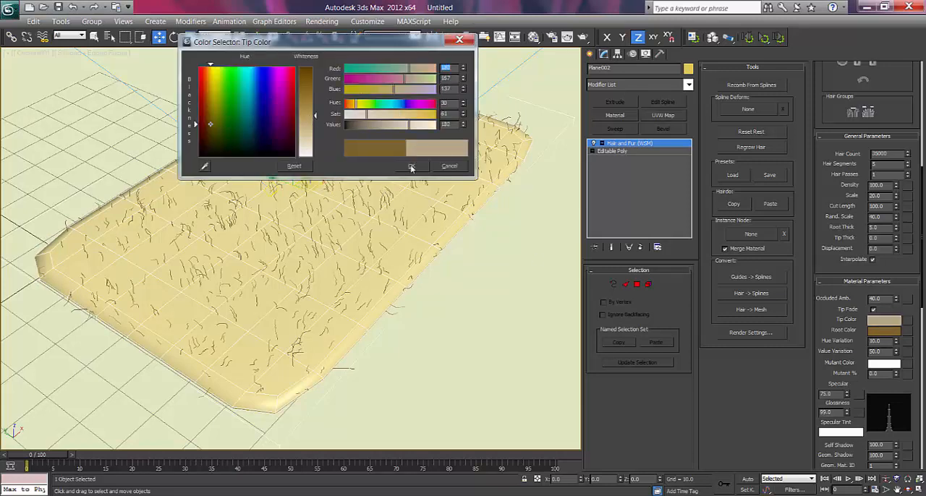
left_click(410, 166)
Change the fur's root color to a darker, more saturated brown by reducing its whiteness.
left_click(883, 330)
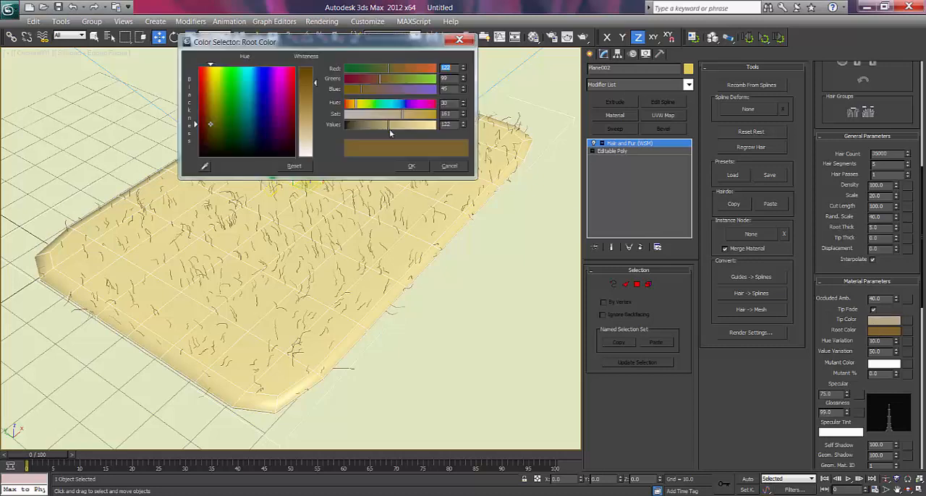
left_click(314, 75)
left_click(410, 166)
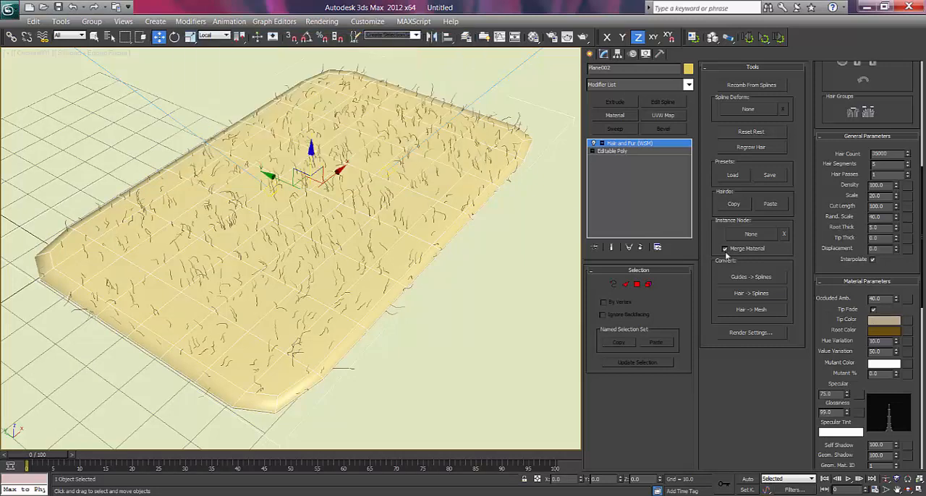
Set both the hue variation and the value variation of the fur material to 0.
double_click(876, 340)
type("0")
key("Return")
key("Tab")
type("0")
key("Return")
Change the fur's mutant color to a pale yellow.
double_click(875, 373)
left_click(877, 364)
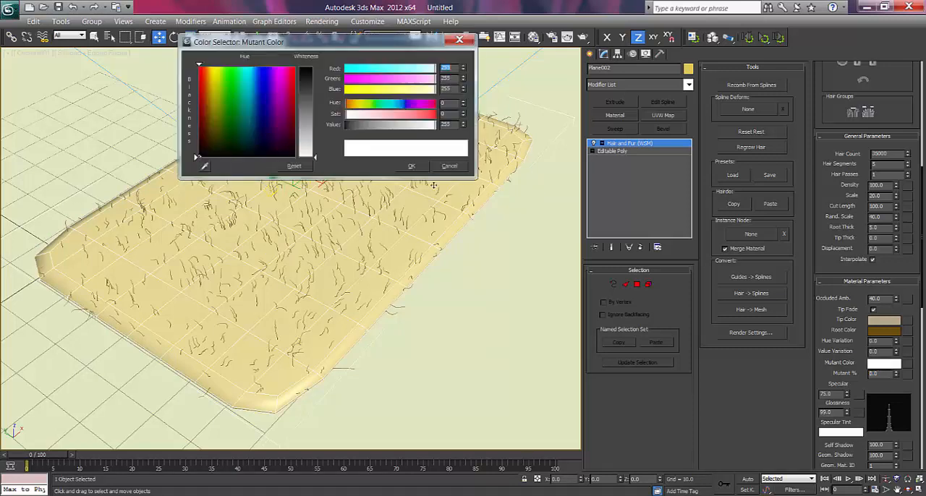
left_click(212, 90)
left_click_drag(314, 156, 315, 120)
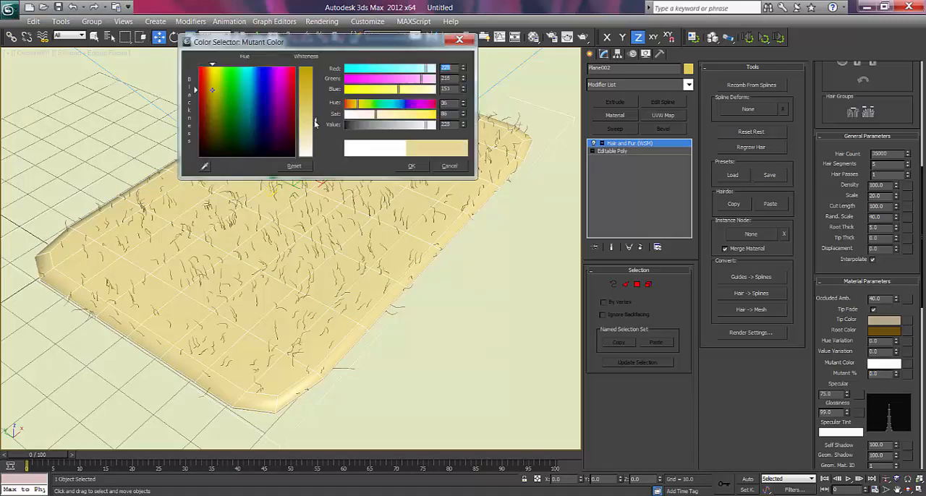
left_click(409, 166)
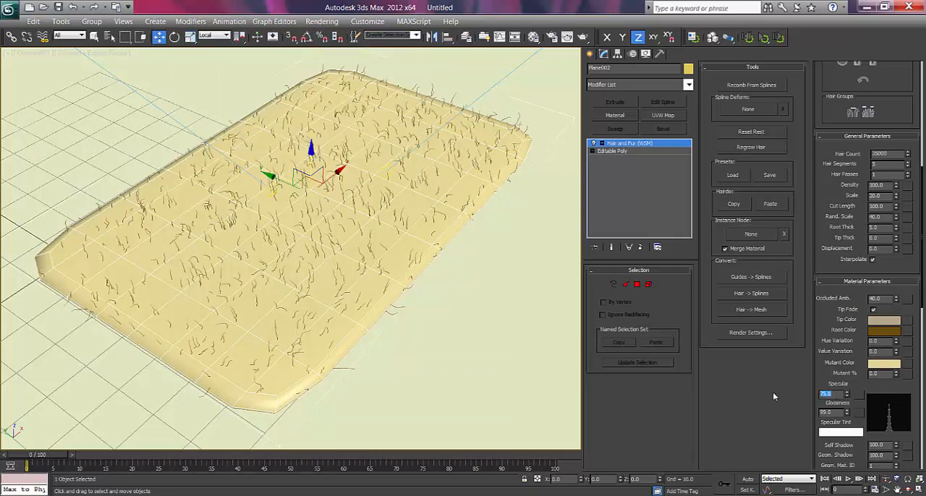
Set the specular value of the fur material to 20.
type("5")
key("BackSpace")
key("BackSpace")
key("Return")
Set the root thickness of the rug's hair to 3.0 in the general hair parameters.
scroll(827, 330, "down", 5)
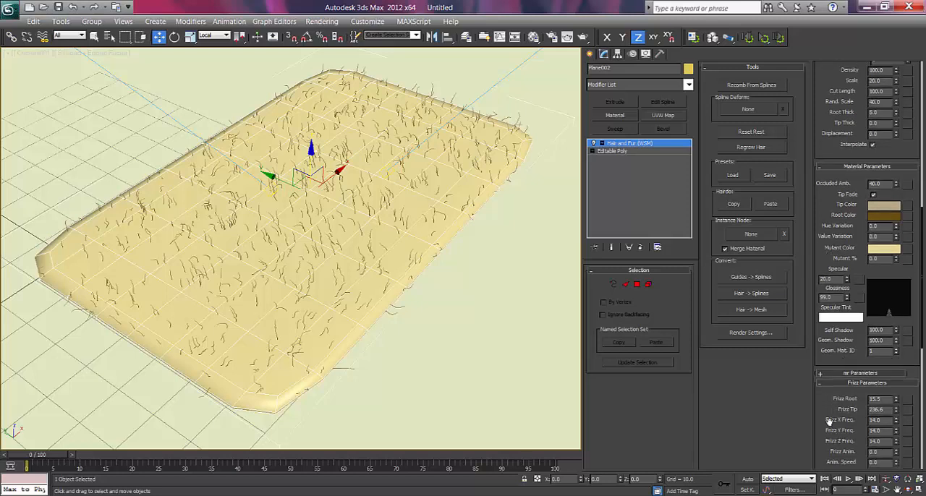
left_click_drag(829, 421, 841, 159)
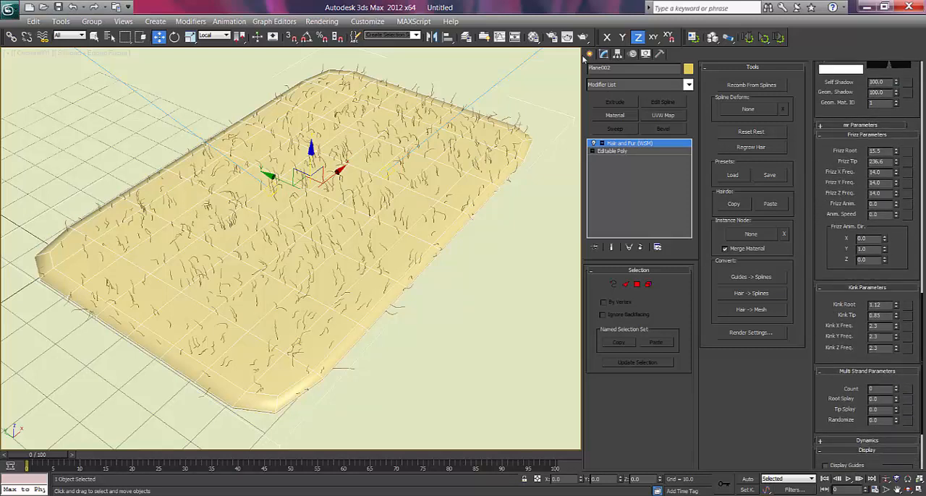
left_click_drag(836, 284, 838, 396)
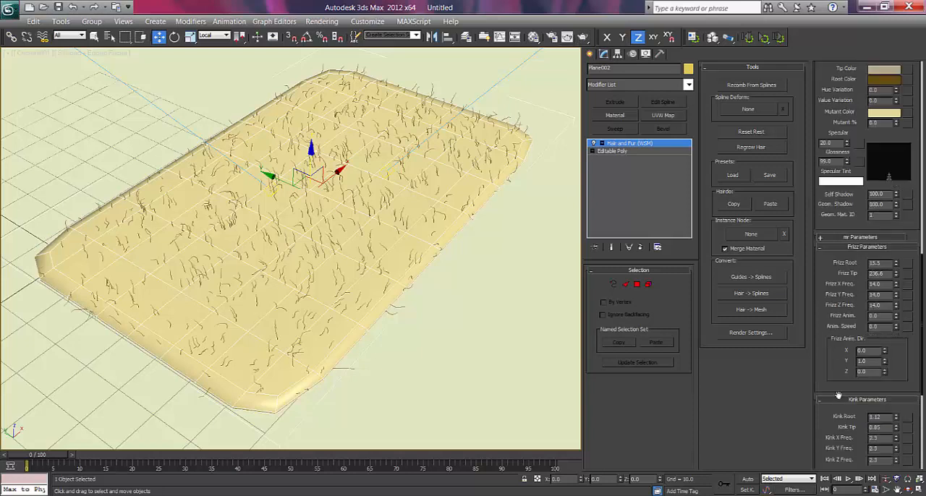
scroll(846, 413, "up", 5)
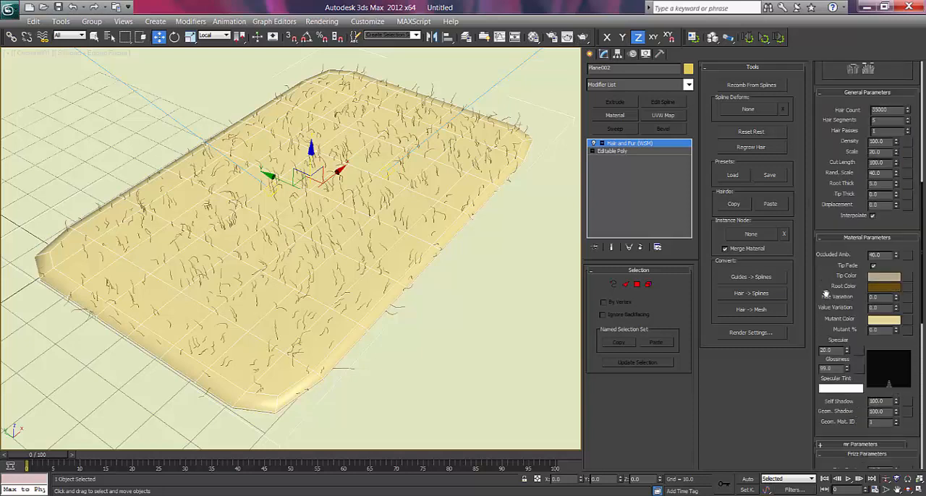
left_click_drag(826, 294, 830, 324)
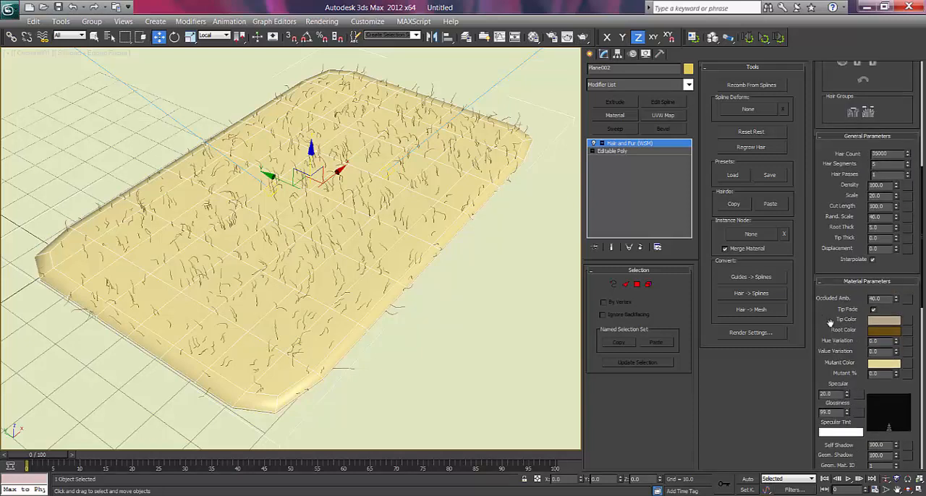
double_click(874, 227)
Render the camera view to check the recolored, thinner fur, and close the rendered frame.
left_click(567, 37)
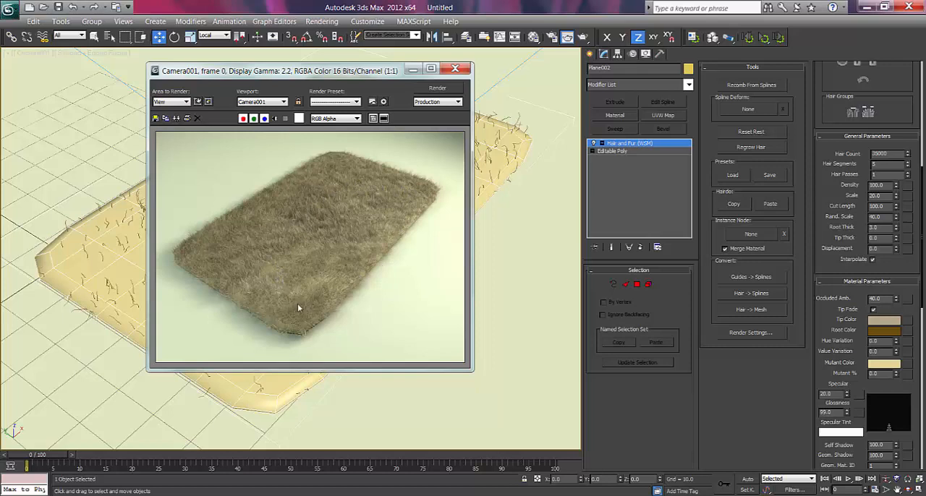
left_click(456, 71)
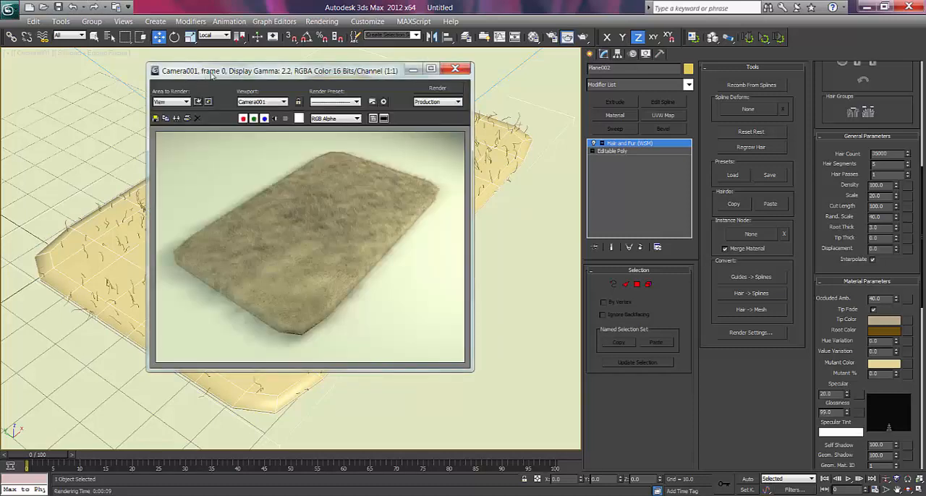
left_click_drag(212, 74, 222, 74)
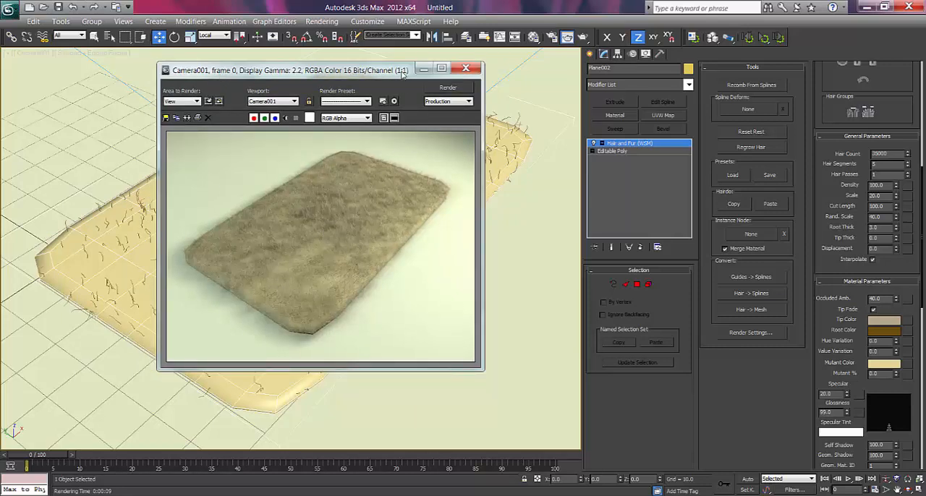
left_click_drag(383, 72, 365, 70)
left_click(448, 68)
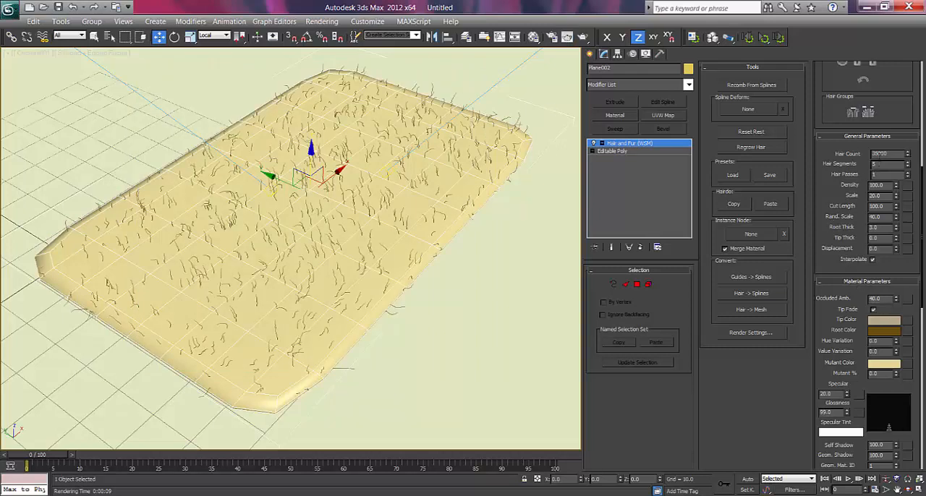
Set the rug's hair count to 45000.
left_click_drag(880, 153, 864, 151)
type("440")
key("Return")
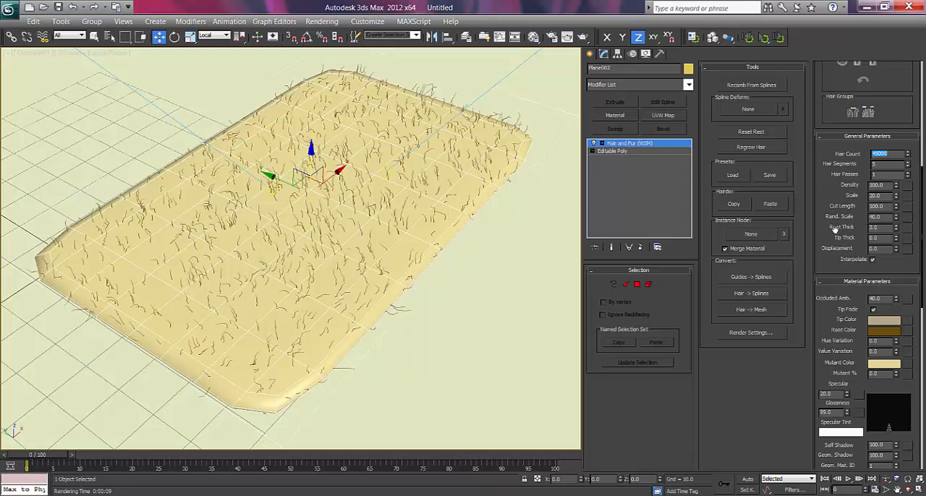
Set the fur's multi-strand count to 2, with a root splay of 0.2 and a tip splay of 0.3.
scroll(859, 349, "down", 3)
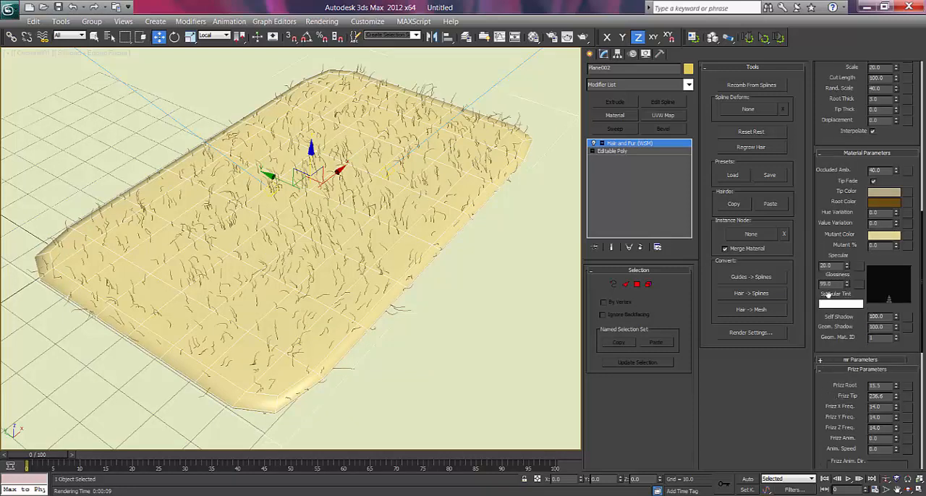
scroll(829, 275, "down", 3)
scroll(832, 339, "down", 3)
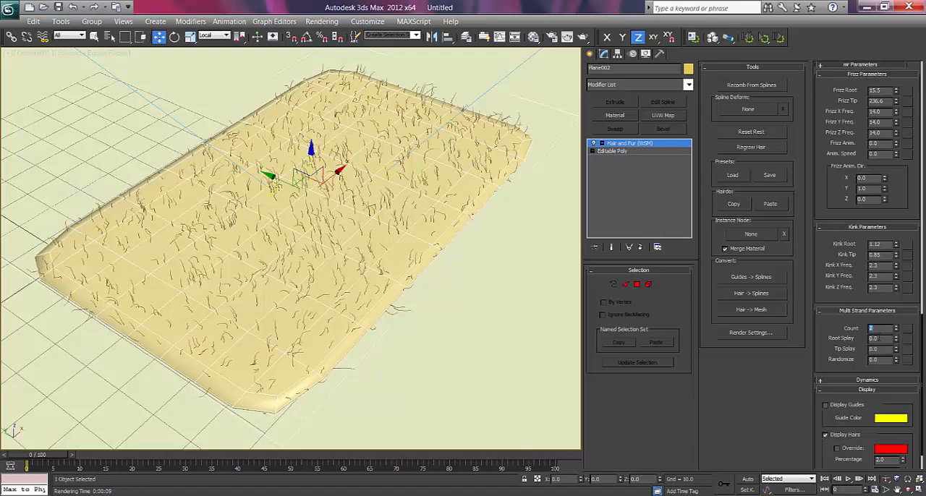
key("Tab")
type(".2")
key("Return")
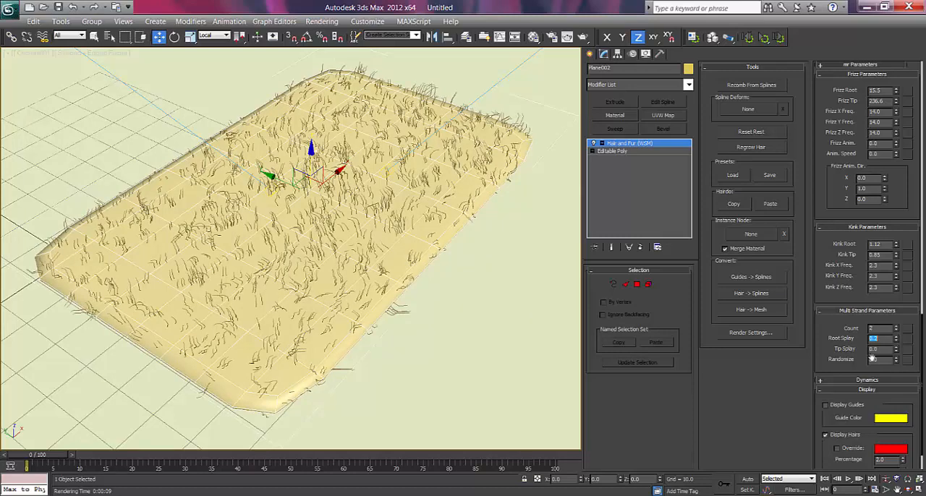
key("Tab")
type("0")
key("Return")
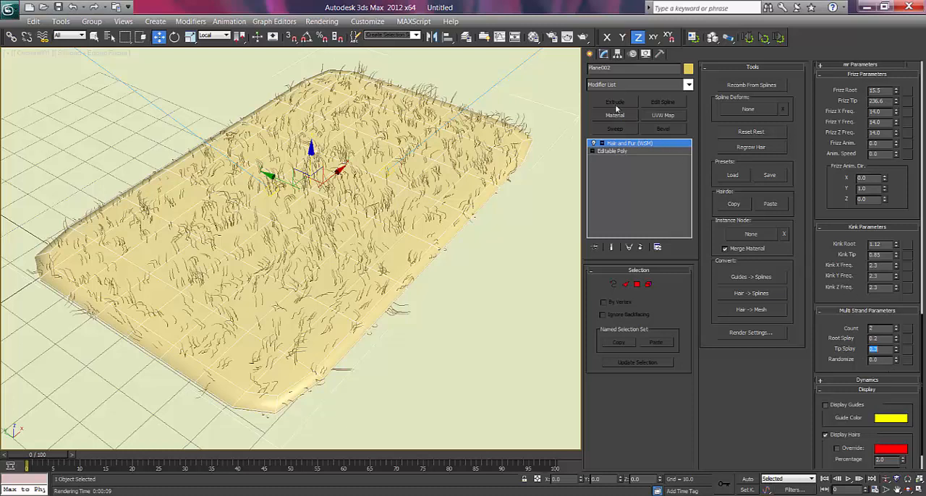
Render the camera view to check the denser multi-strand fur, and close the rendered frame.
left_click(584, 37)
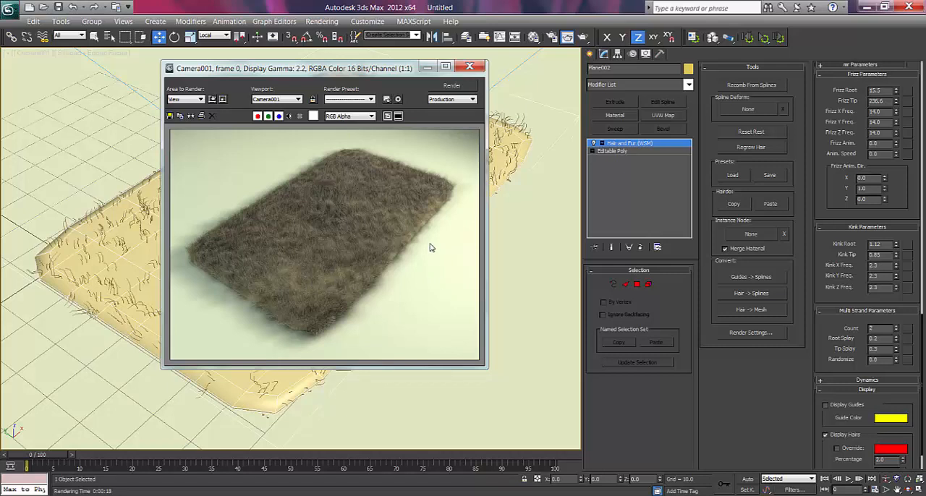
left_click_drag(404, 69, 396, 69)
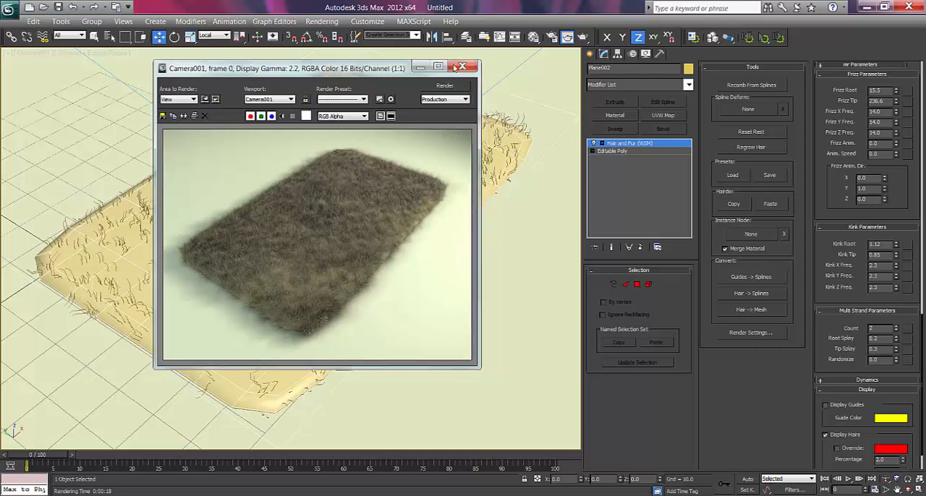
left_click(463, 66)
Try a hair scale of 30 on the rug and settle on a scale of 25.
scroll(831, 311, "up", 5)
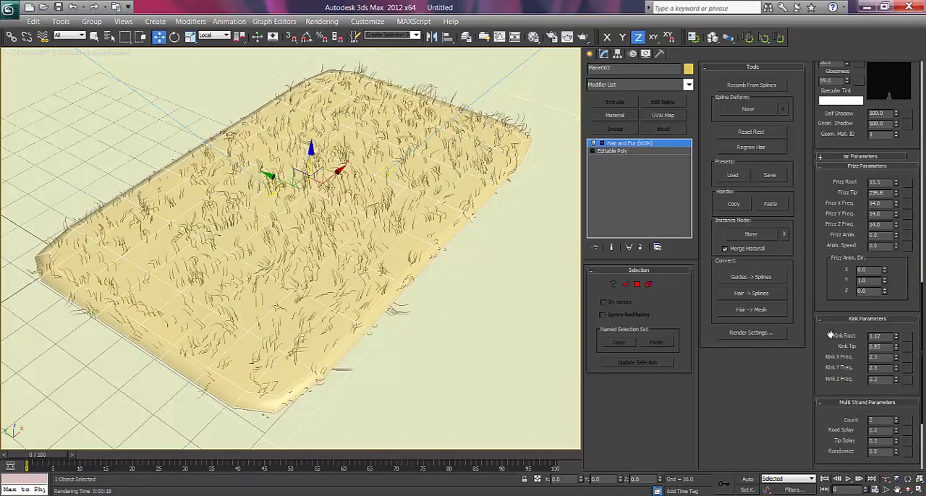
scroll(832, 366, "up", 5)
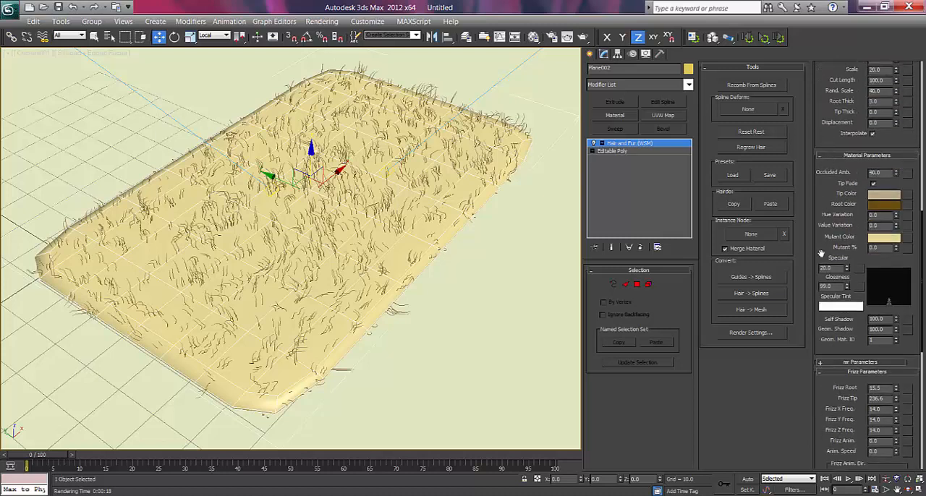
scroll(822, 255, "up", 4)
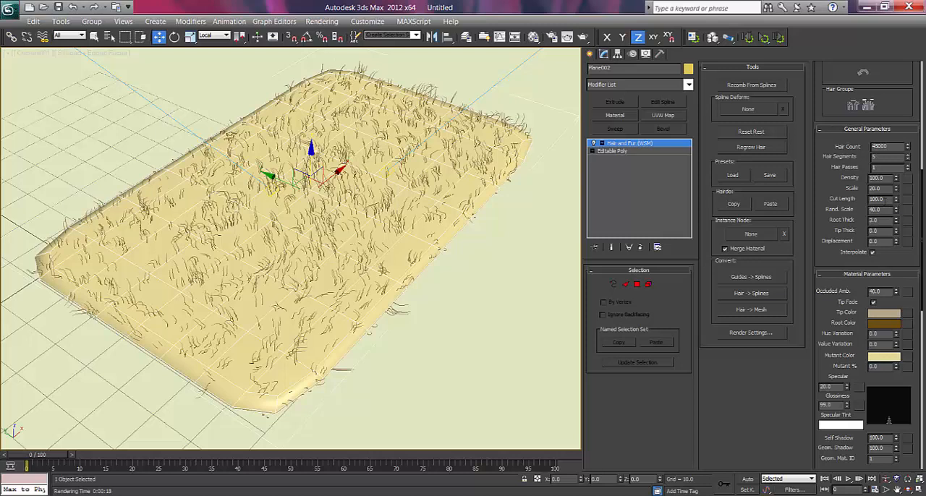
double_click(889, 188)
type("30")
key("Return")
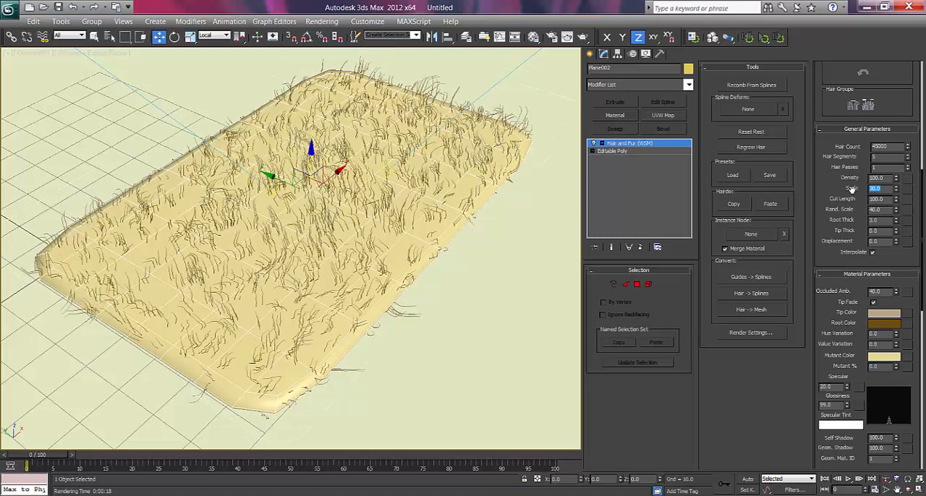
type("25")
key("Return")
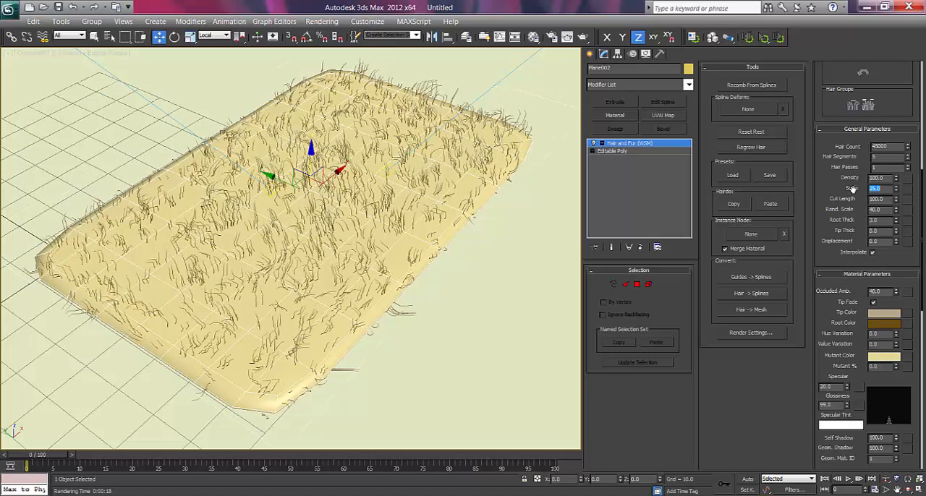
Load the patterned bath rug image as a bitmap in the diffuse color of the first sample material.
scroll(832, 202, "down", 3)
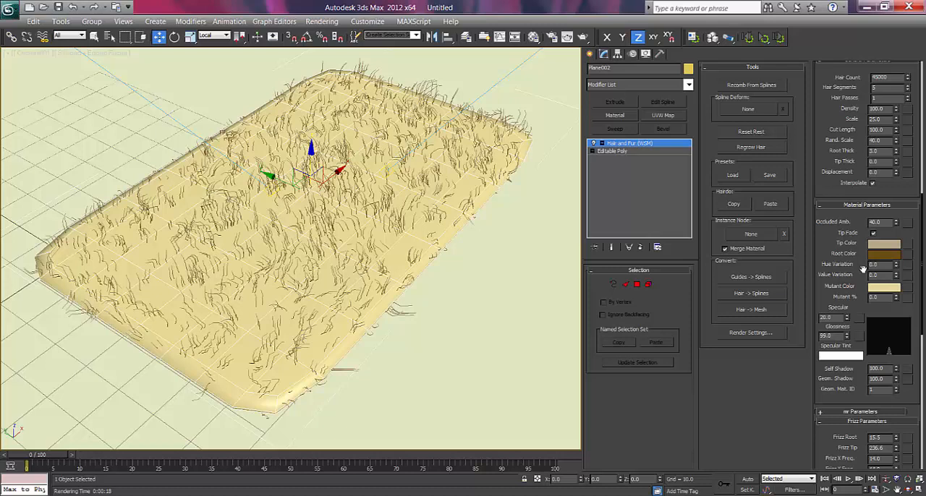
key("m")
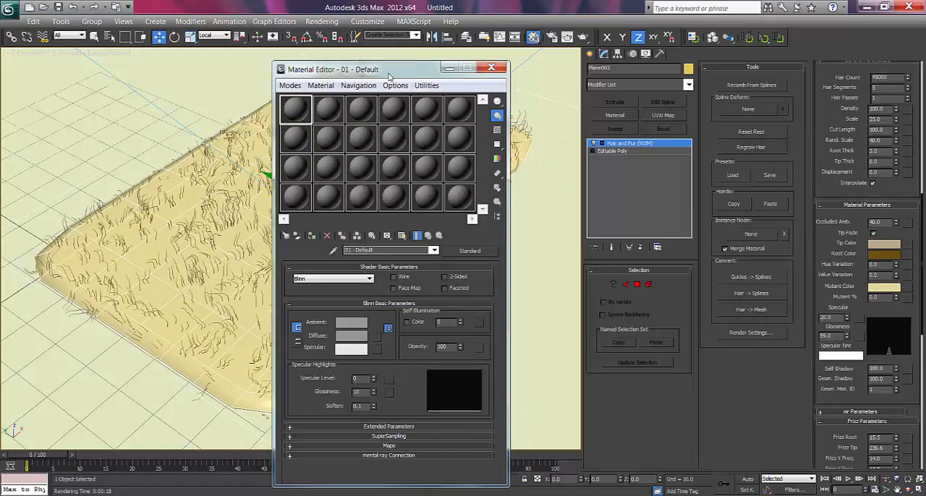
left_click_drag(388, 74, 436, 75)
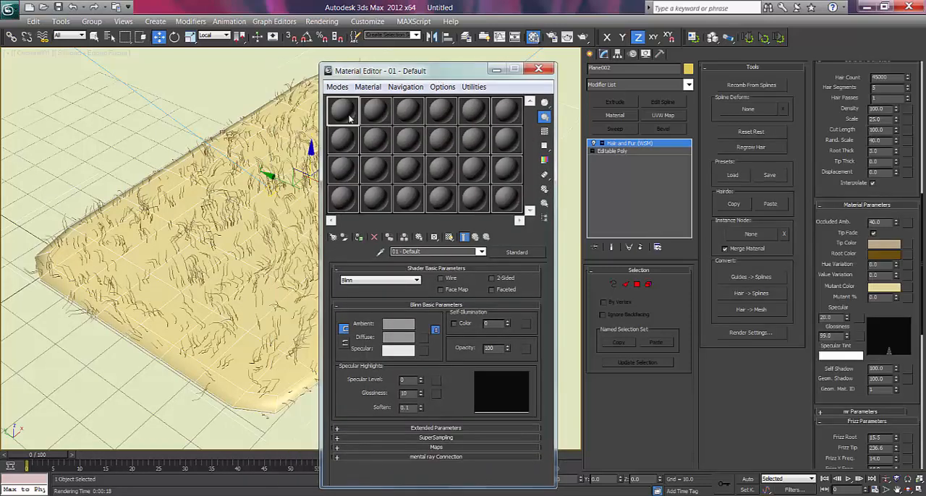
left_click(426, 339)
left_click(343, 89)
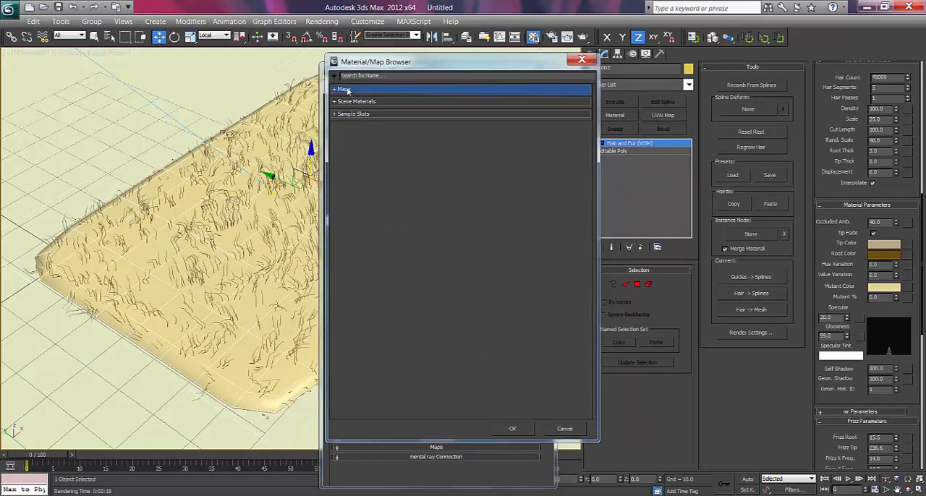
left_click(366, 109)
double_click(366, 109)
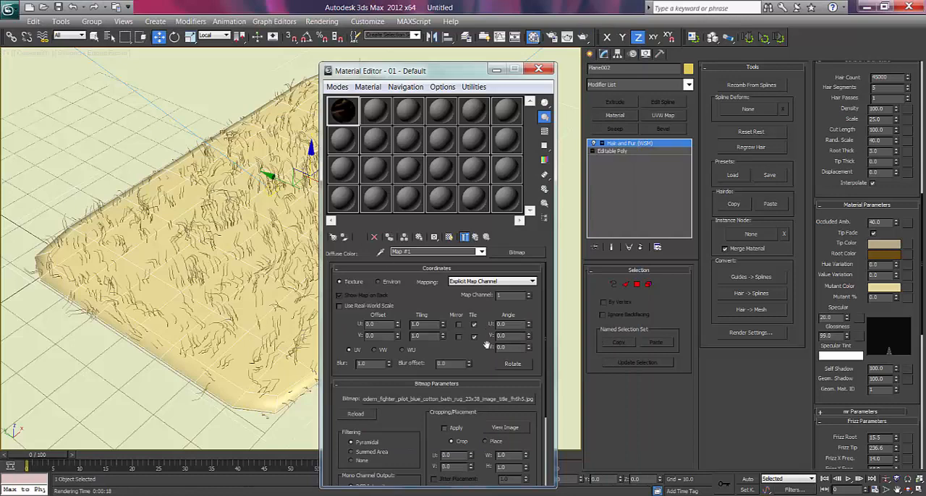
View the rug bitmap at full image size to examine its pattern, and close the image preview.
left_click(505, 428)
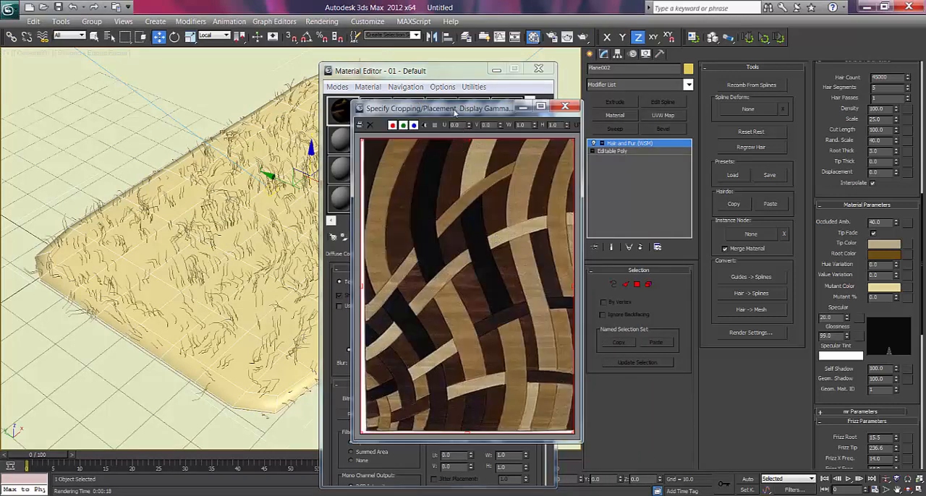
left_click_drag(392, 106, 298, 99)
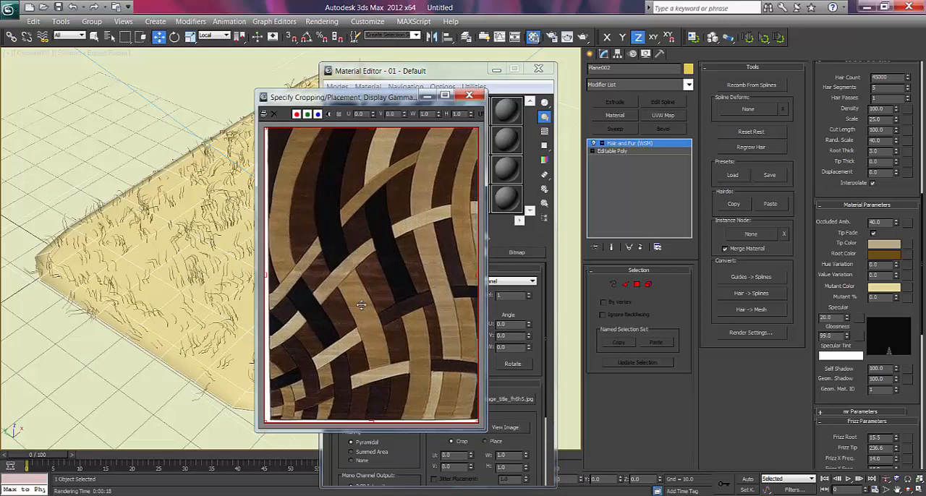
left_click(469, 95)
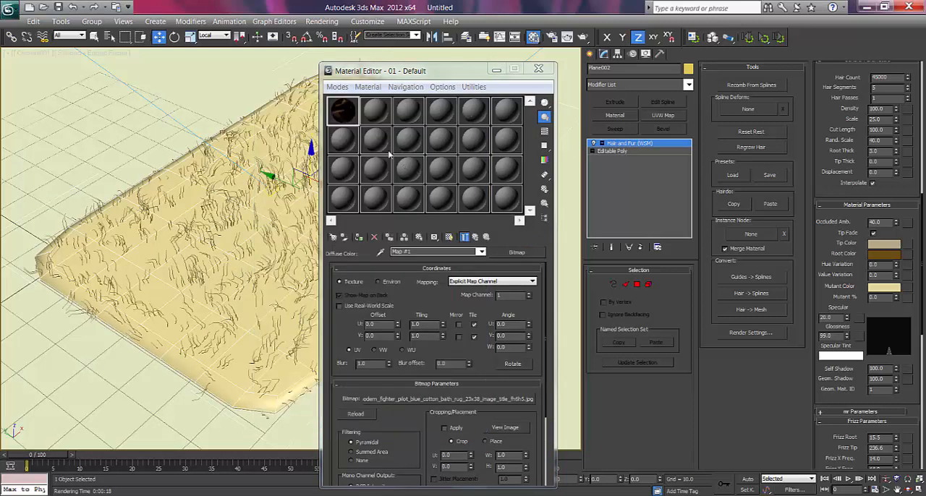
Assign the bitmap material to the rug and show its texture in the viewport.
left_click(167, 142)
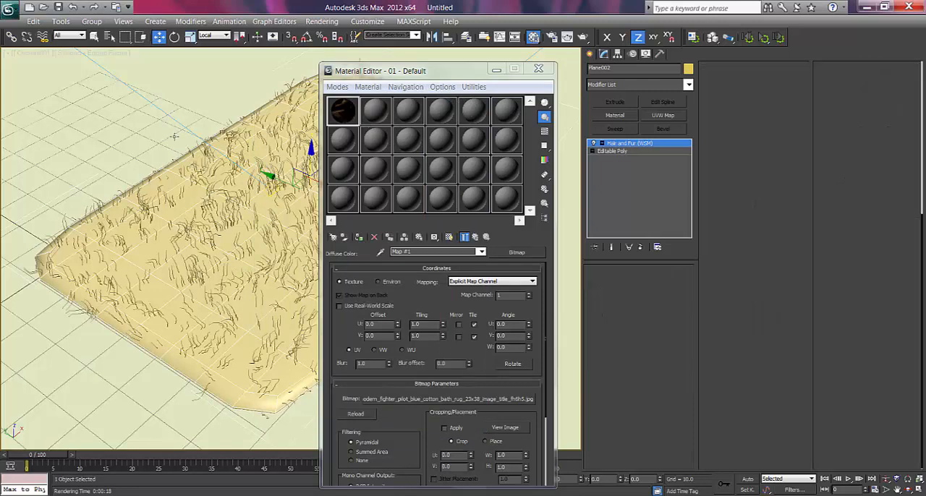
left_click(179, 183)
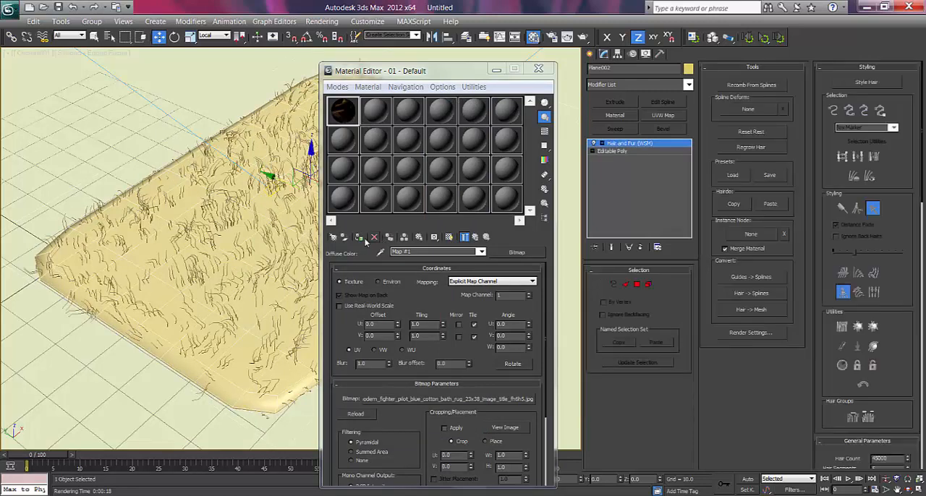
left_click(360, 238)
left_click(449, 238)
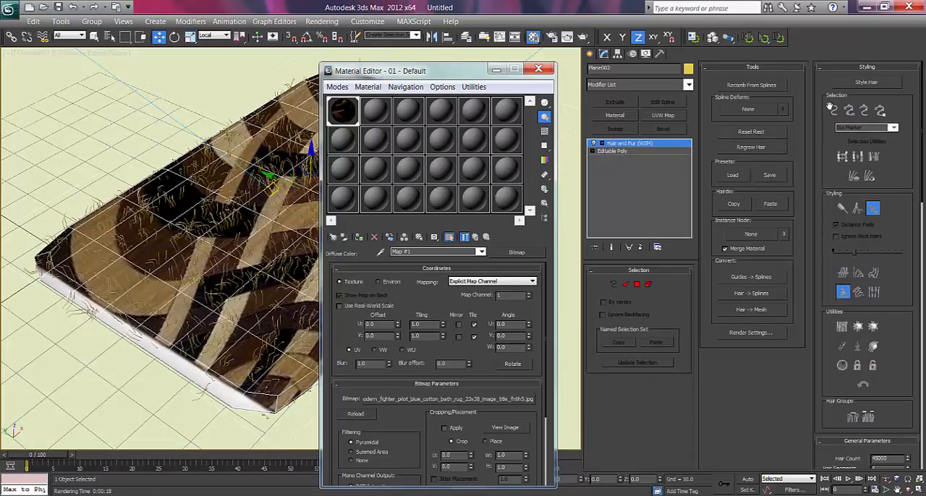
Copy the rug bitmap as an instance to the hair's tip color, root color and mutant color maps.
scroll(828, 305, "down", 5)
left_click_drag(829, 305, 820, 151)
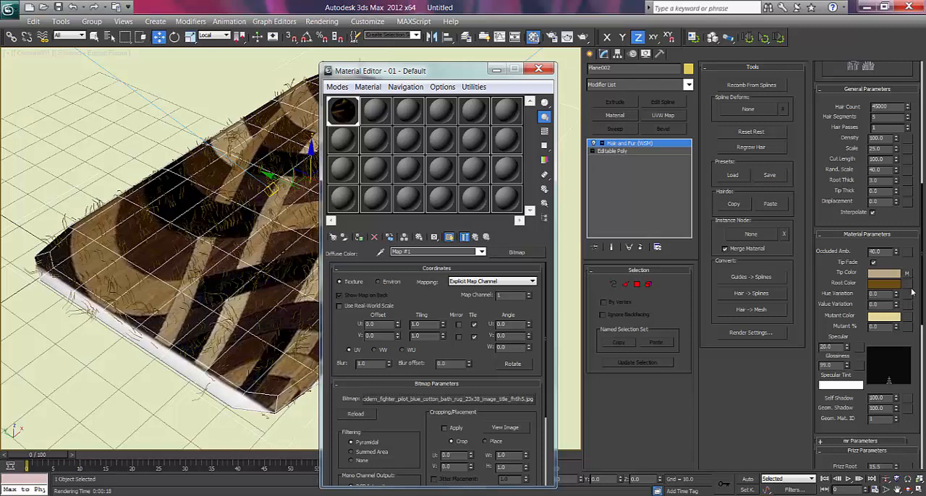
left_click_drag(910, 284, 910, 289)
left_click(448, 289)
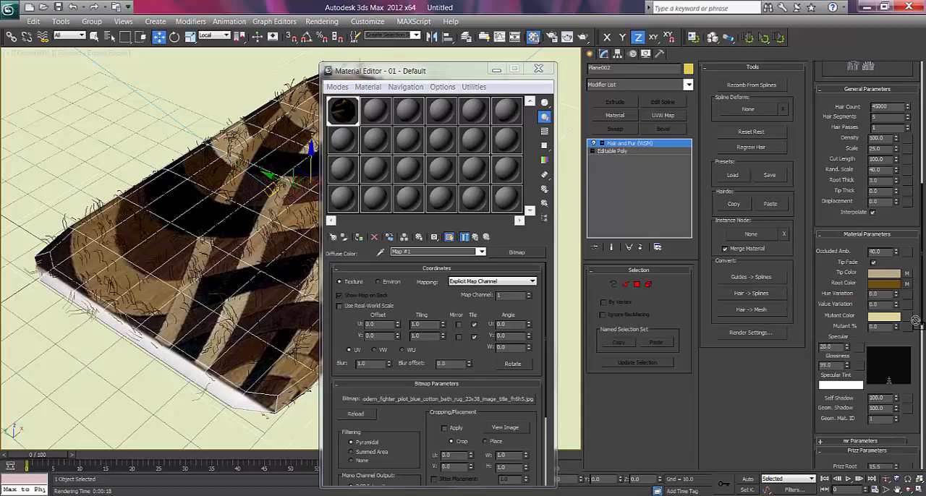
left_click_drag(908, 319, 910, 320)
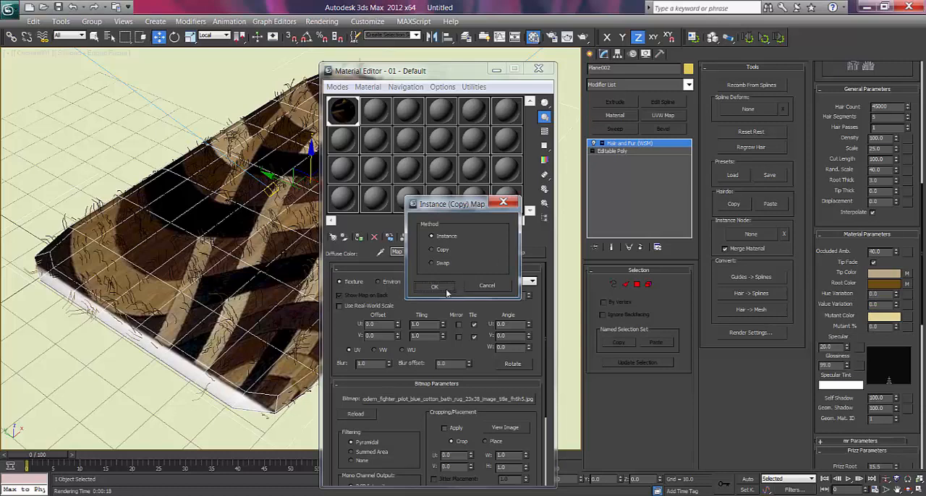
left_click(446, 290)
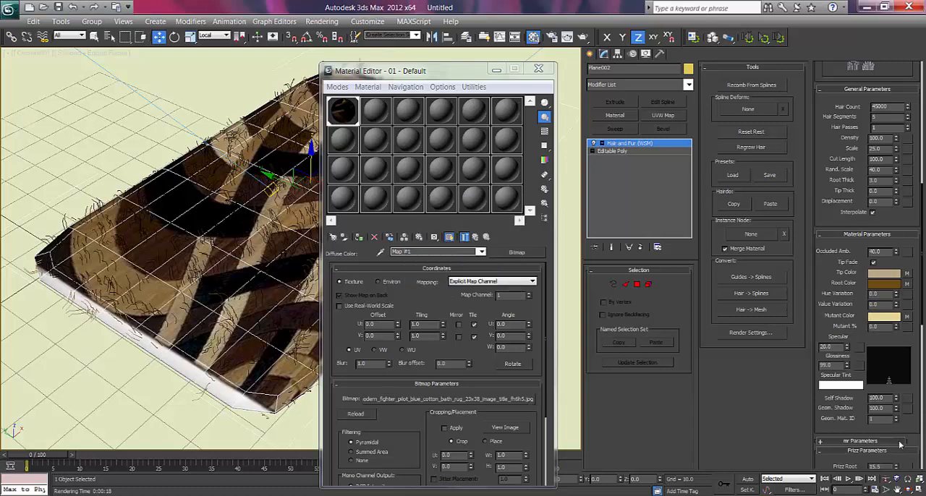
scroll(830, 271, "down", 4)
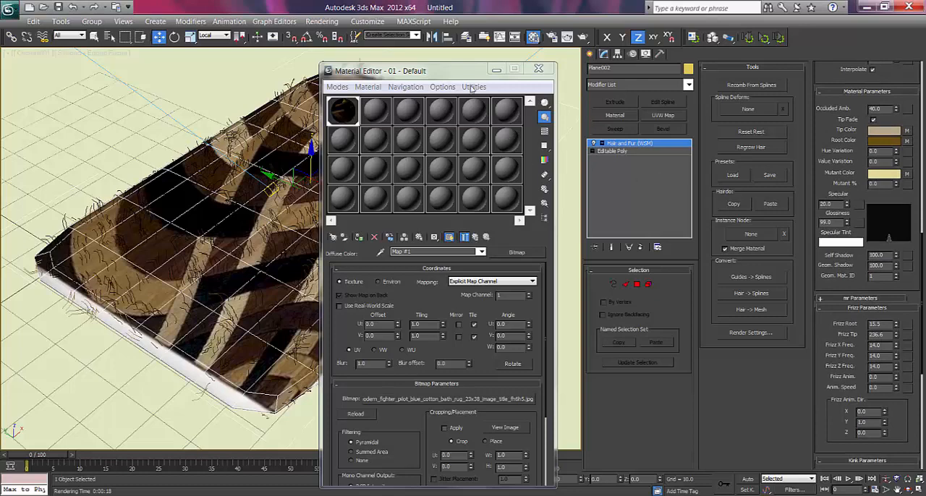
Close the material editor and render the camera view to check the fur colored by the bitmap.
left_click_drag(442, 71, 420, 71)
left_click(515, 71)
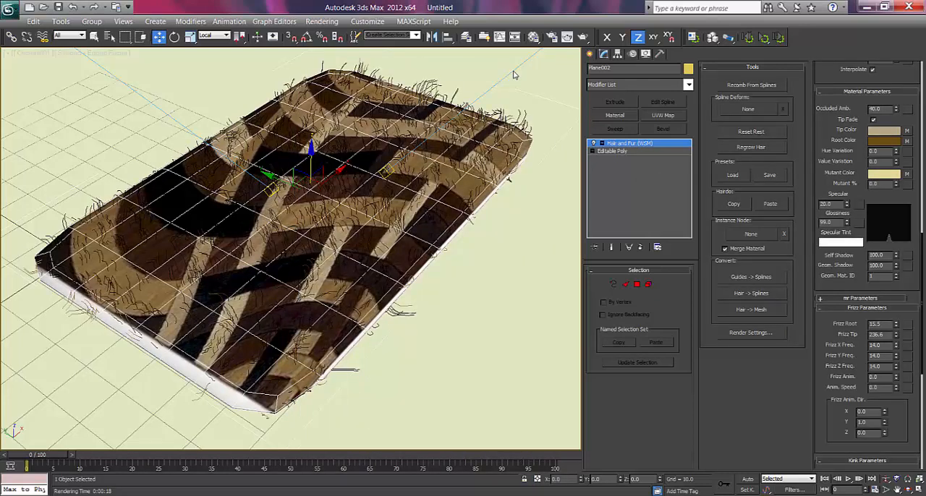
left_click(567, 37)
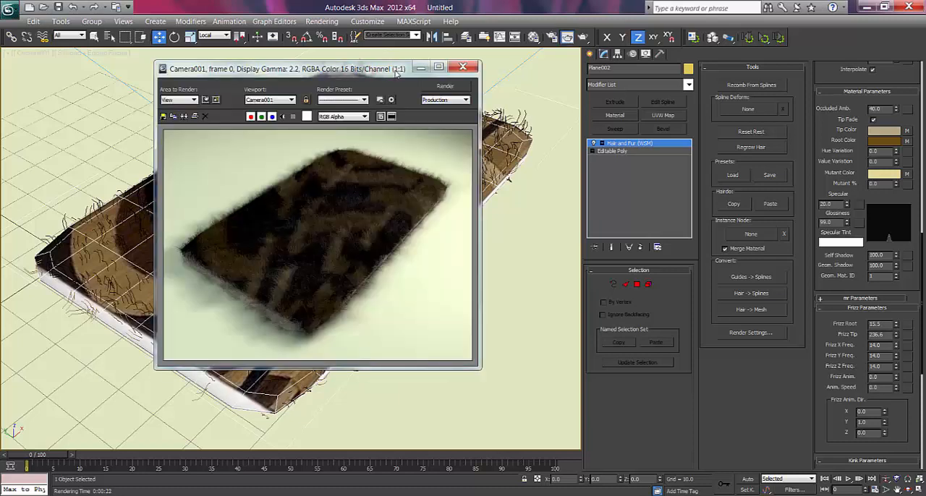
left_click_drag(349, 72, 408, 72)
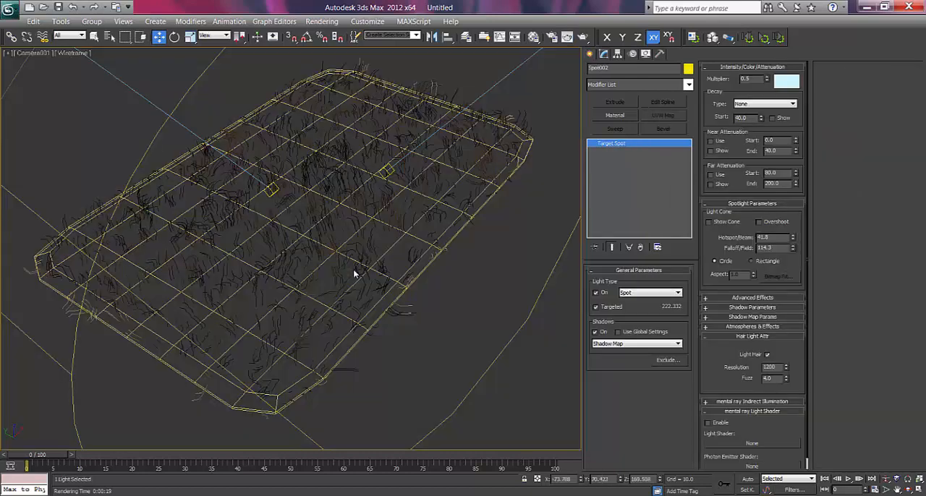
Turn off shadow casting for the Spot002 light.
left_click(384, 204)
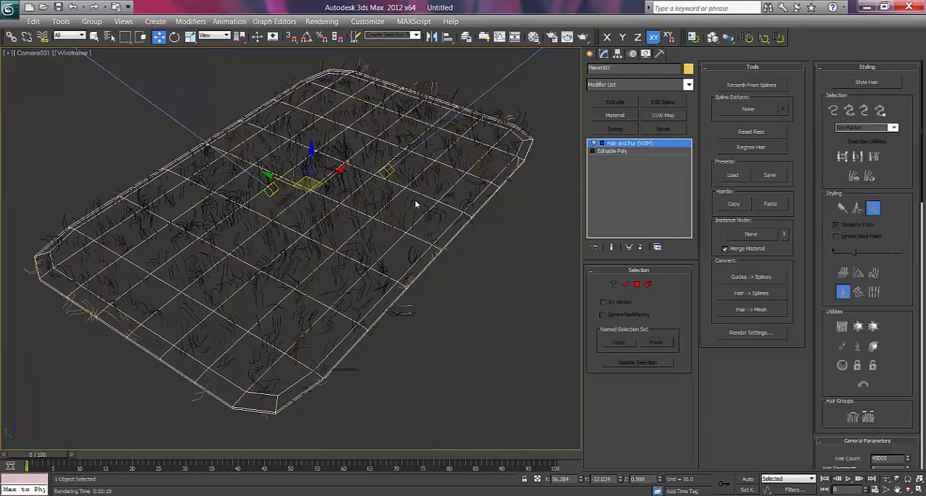
key("p")
scroll(405, 207, "down", 6)
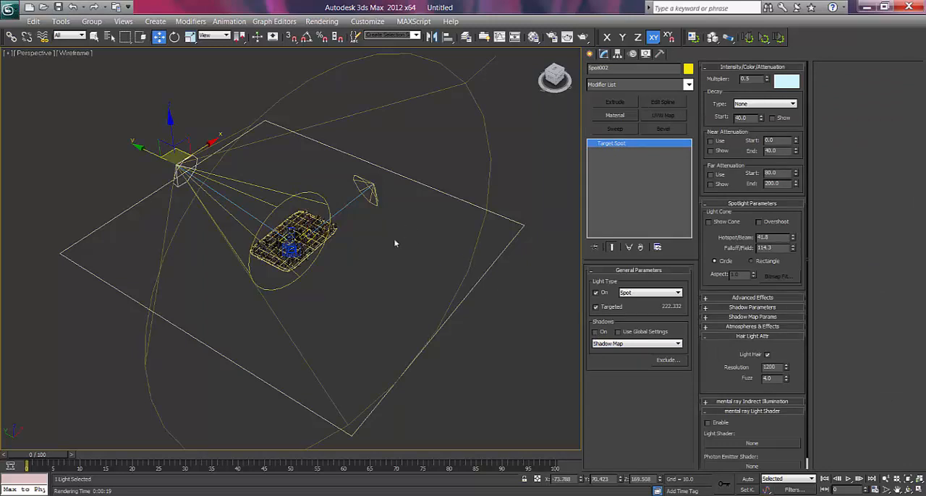
Move the Spot001 light in the top view to the camera's side, just off the rug's lower-left corner.
left_click(369, 200)
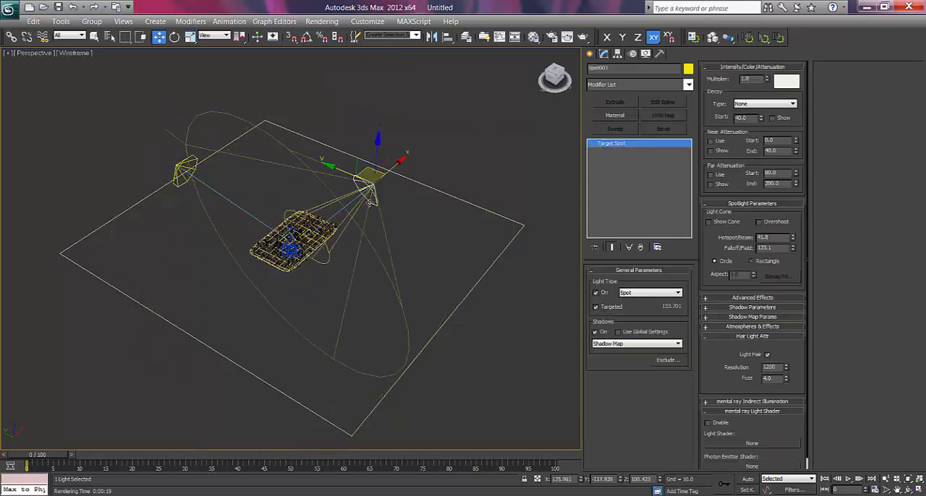
key("t")
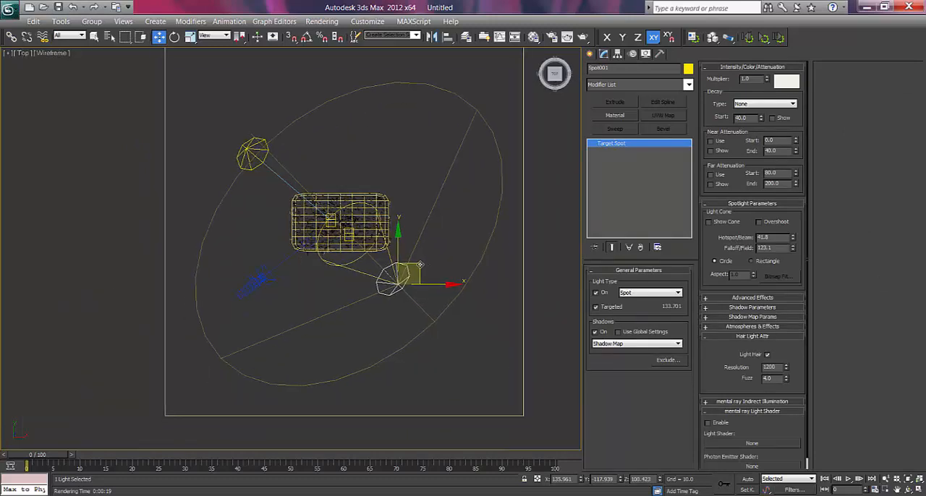
left_click_drag(420, 265, 301, 283)
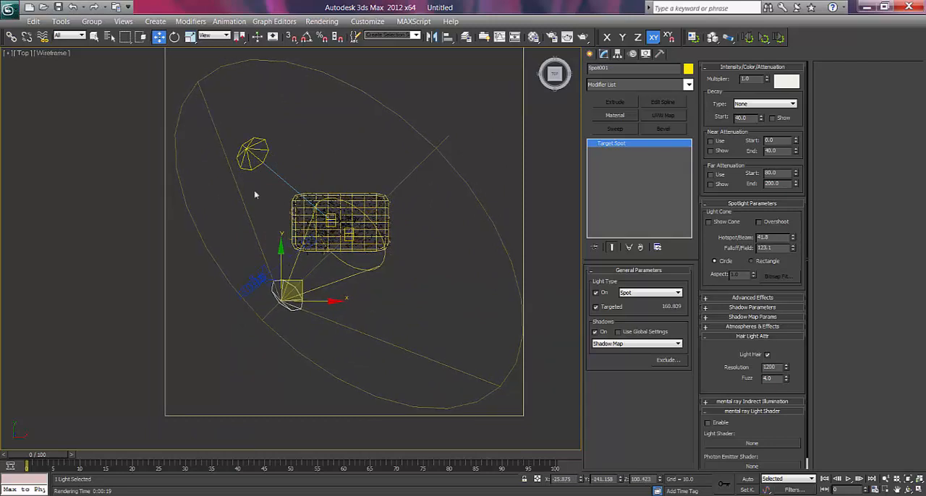
Move the Spot002 light in the top view to X about 84.6, Y about 114.7, and shift its target to X about 60.3.
left_click(252, 152)
left_click_drag(262, 130, 391, 127)
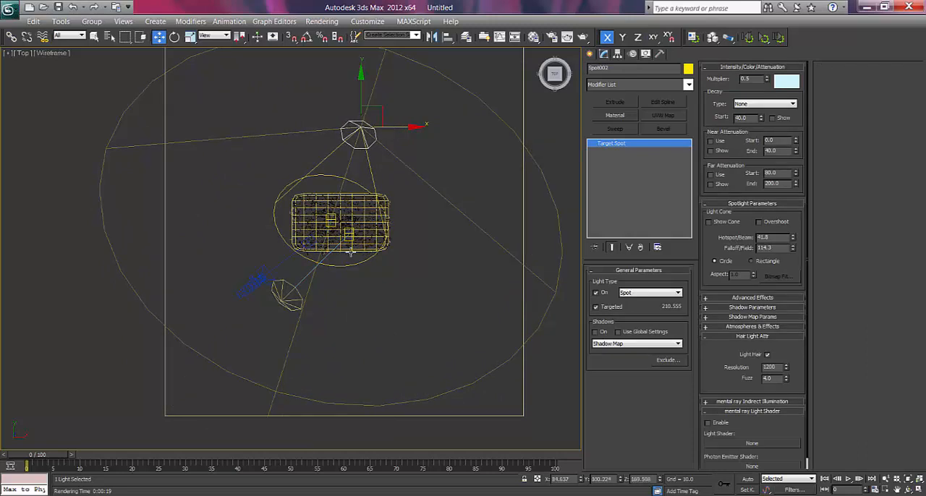
left_click_drag(361, 96, 361, 86)
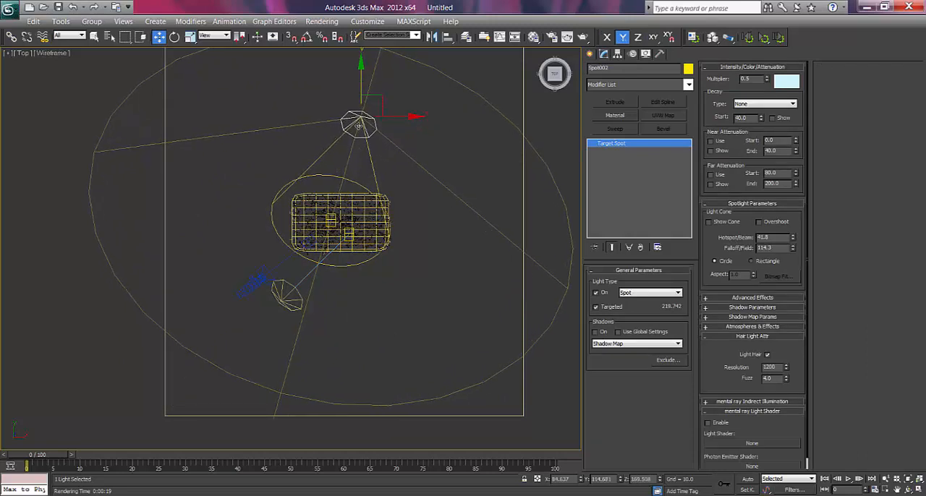
right_click(355, 121)
left_click(321, 103)
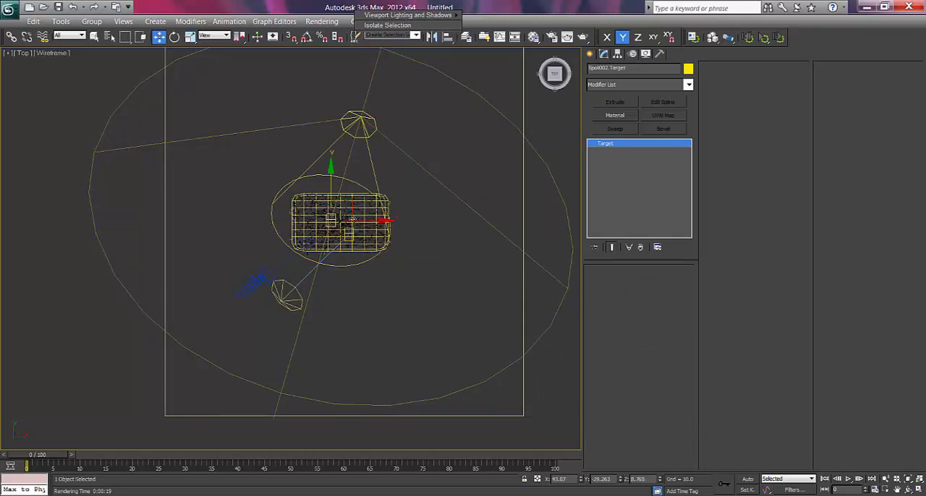
mouse_move(367, 221)
left_mouse_down()
mouse_move(391, 220)
mouse_move(379, 221)
left_mouse_up()
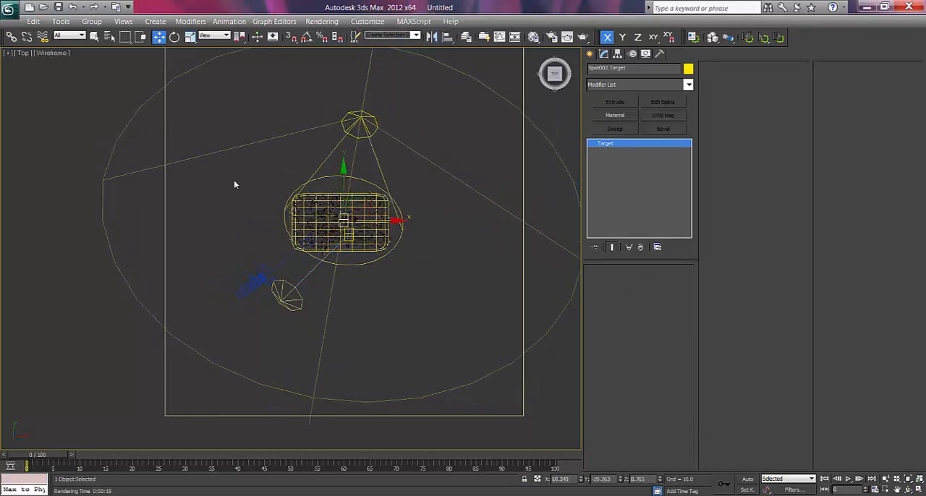
Set the rug's hair tip thickness to 1.0 and its hair count to 55000.
key("c")
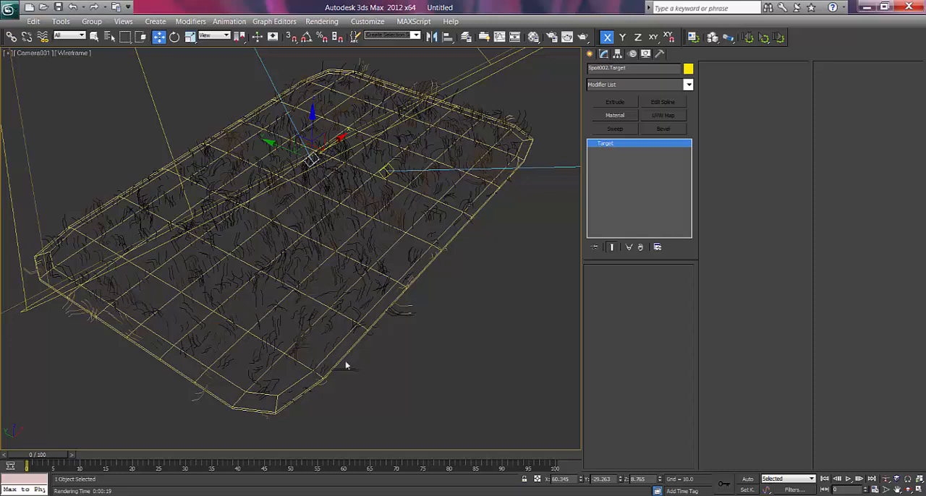
left_click(402, 238)
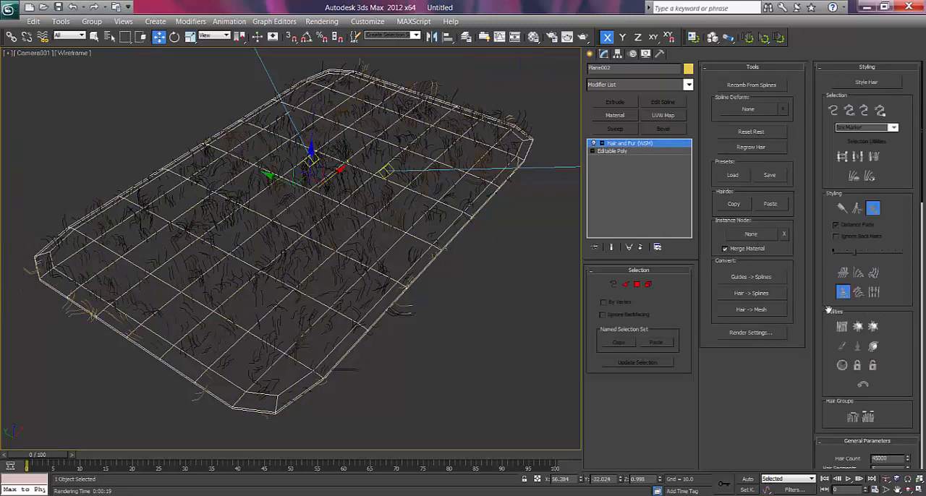
left_click_drag(826, 290, 820, 187)
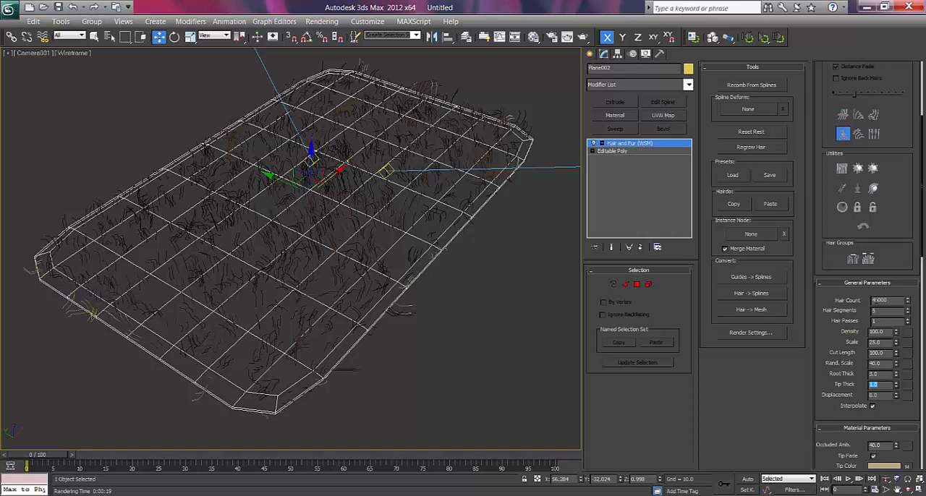
left_click_drag(877, 300, 857, 299)
type("55")
key("Return")
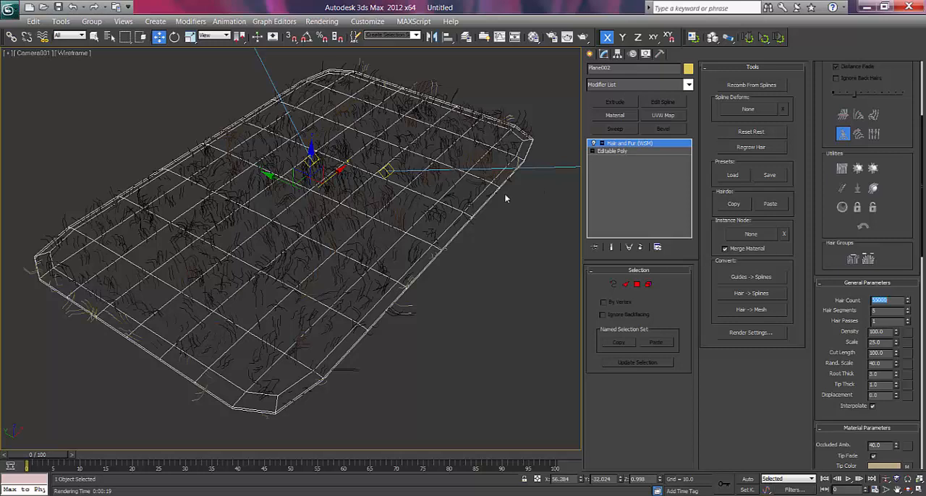
Render the camera view and move the rendered frame aside to check the fur with the repositioned lights.
left_click(589, 54)
key("shift+q")
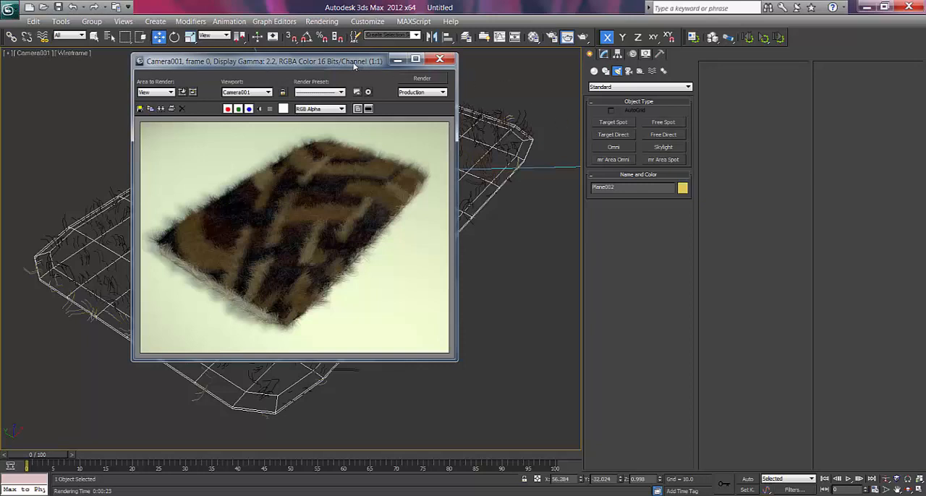
left_click_drag(353, 66, 476, 84)
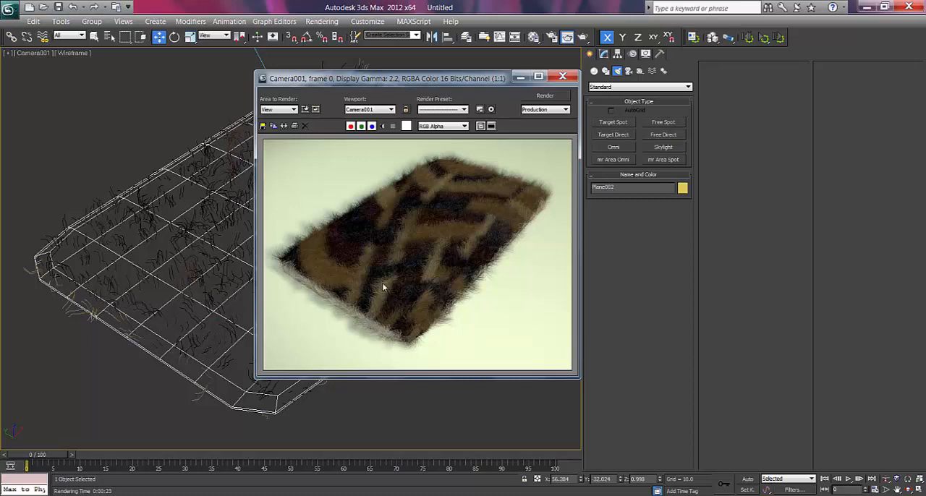
left_click_drag(426, 78, 616, 49)
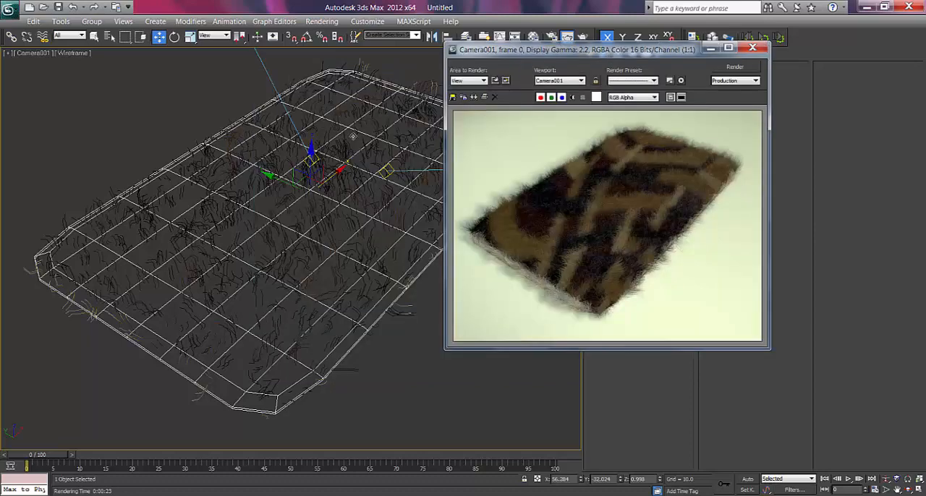
Crop the white border off the rug material's diffuse bitmap, with U 0.025, W 0.975 and H 0.987, and apply the cropping.
right_click(284, 153)
left_click(293, 164)
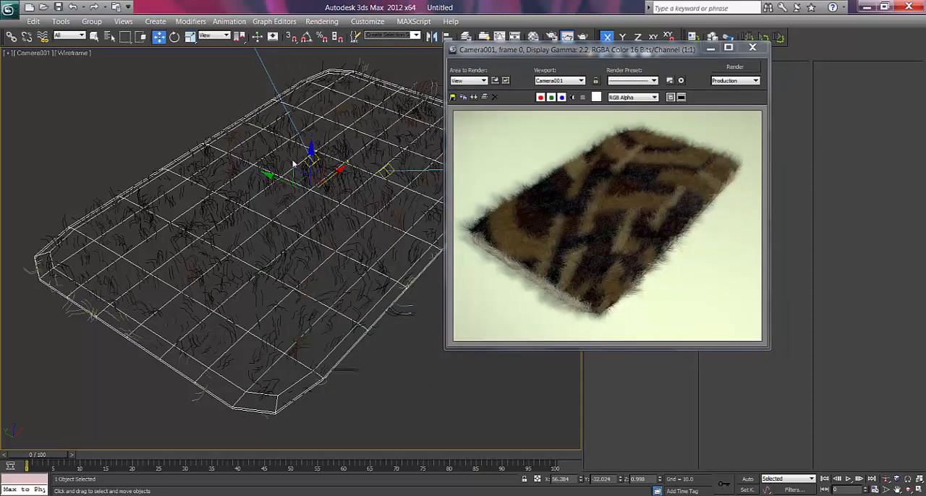
key("m")
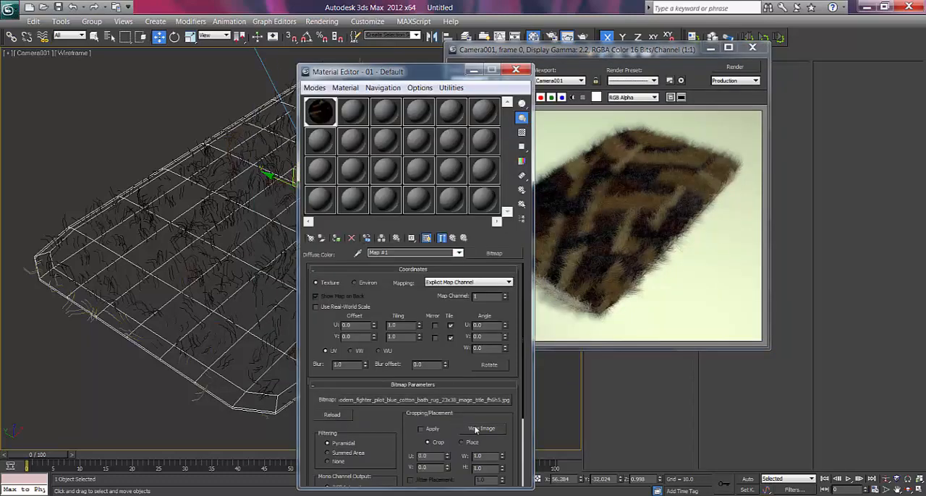
left_click(480, 429)
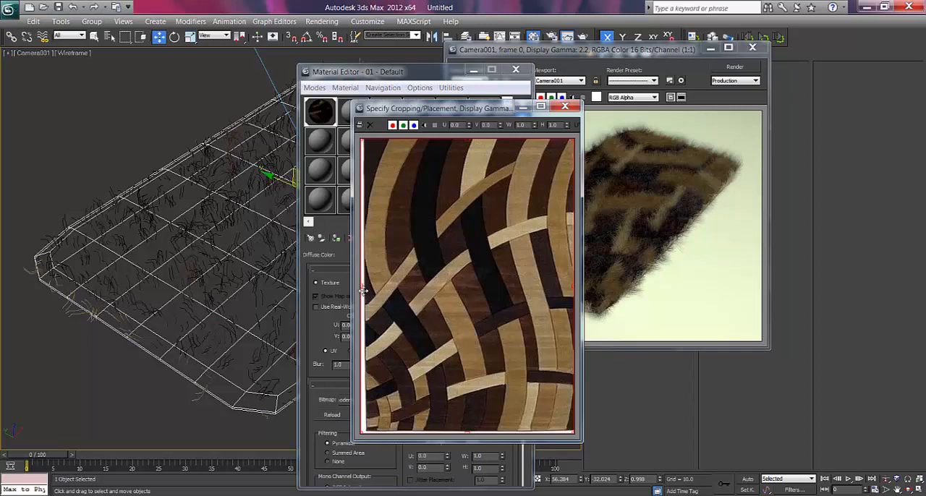
left_click_drag(364, 292, 367, 286)
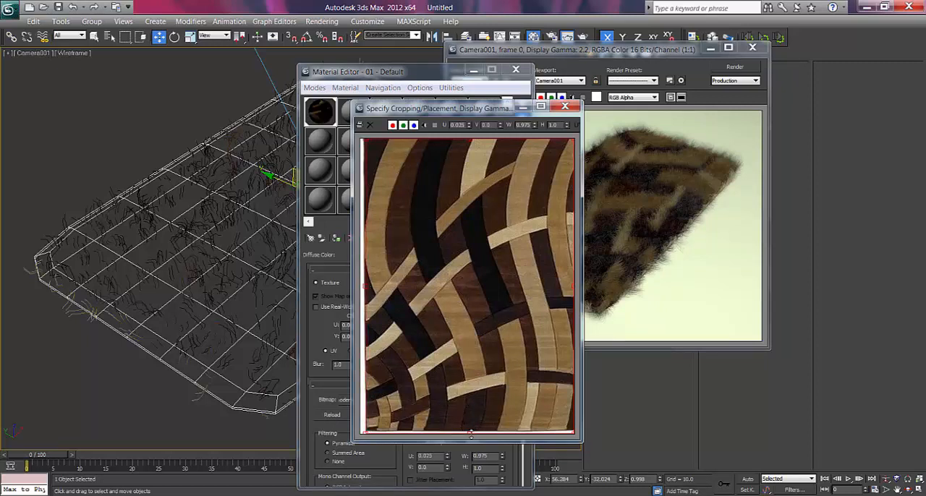
left_click_drag(469, 433, 469, 430)
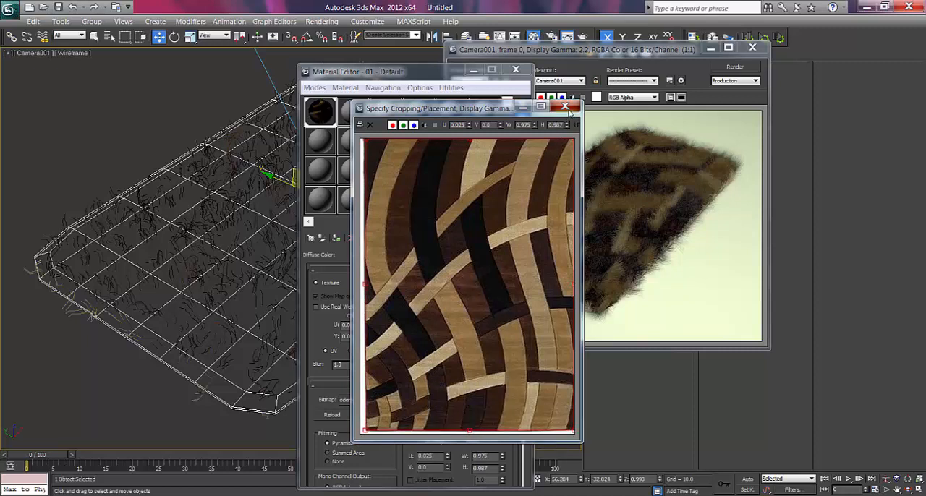
left_click(565, 108)
left_click(423, 429)
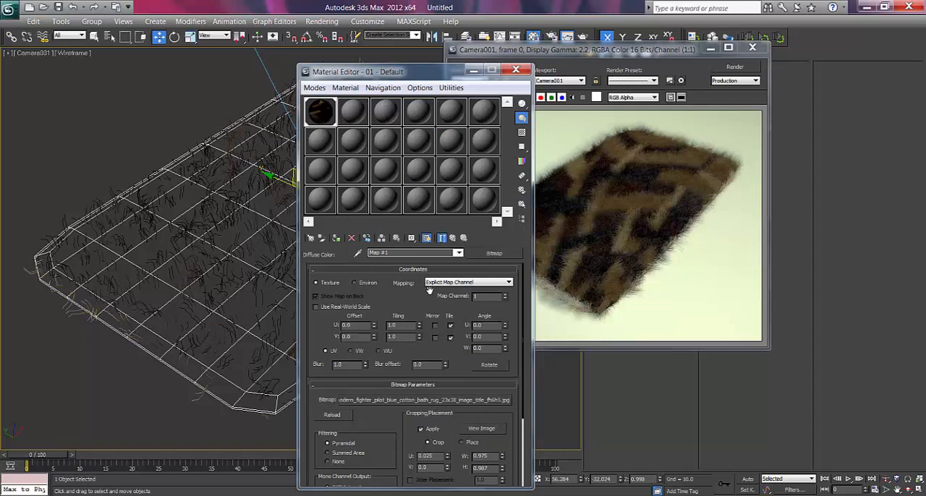
Close the rendered frame, load the rug's hair color map into the second material slot as an instance, and view its bitmap.
left_click_drag(578, 49, 302, 49)
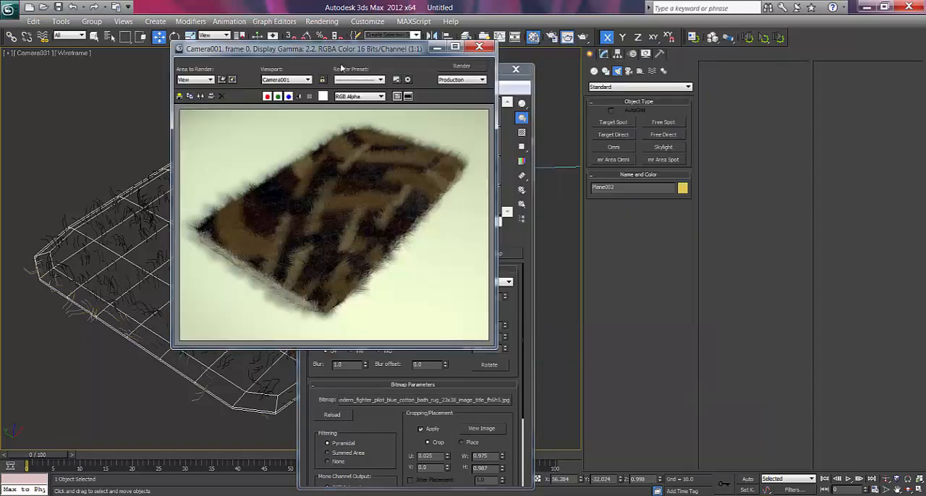
left_click(476, 47)
left_click_drag(462, 76, 428, 74)
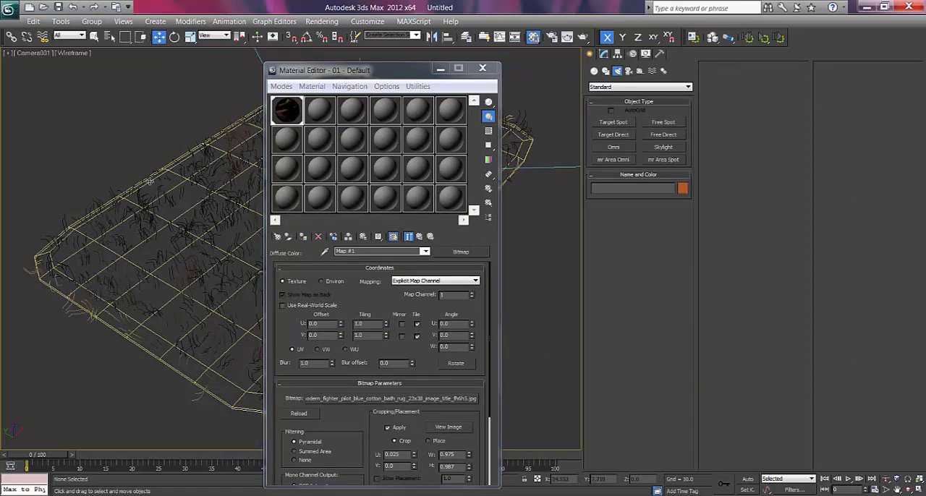
left_click(602, 55)
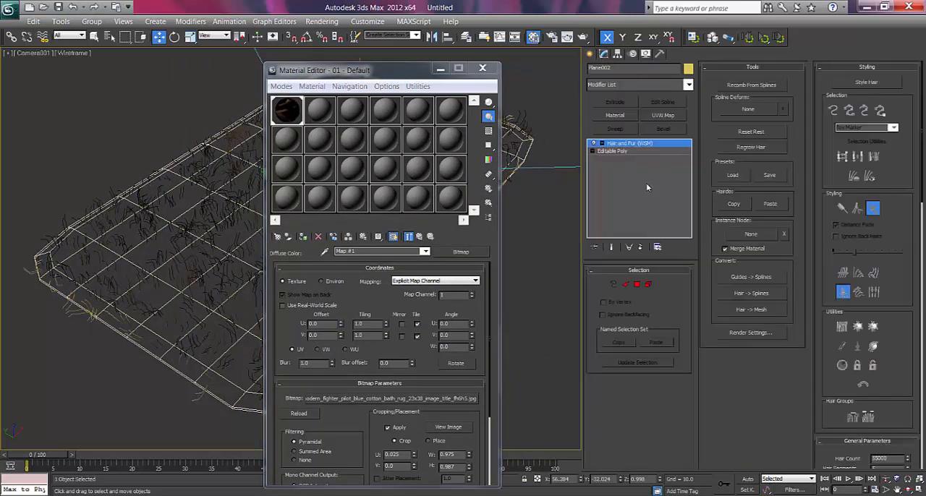
scroll(890, 348, "down", 5)
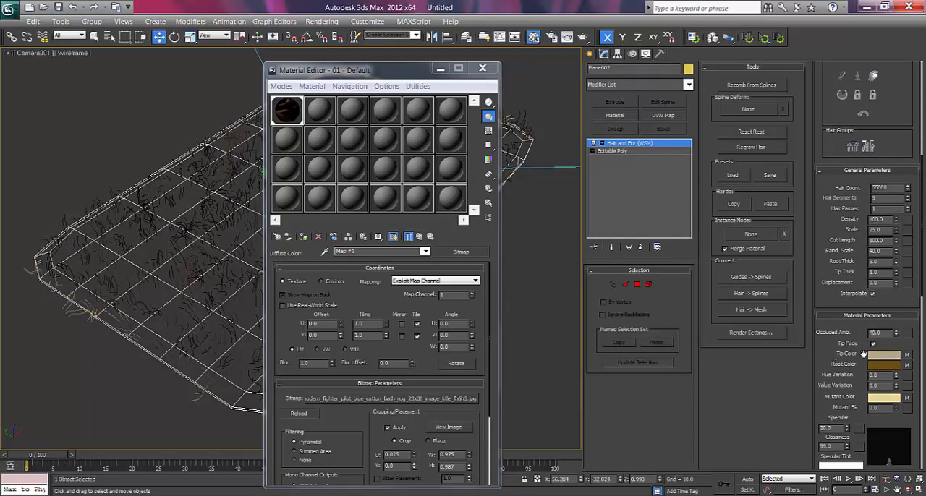
left_click_drag(907, 356, 326, 119)
left_click(354, 313)
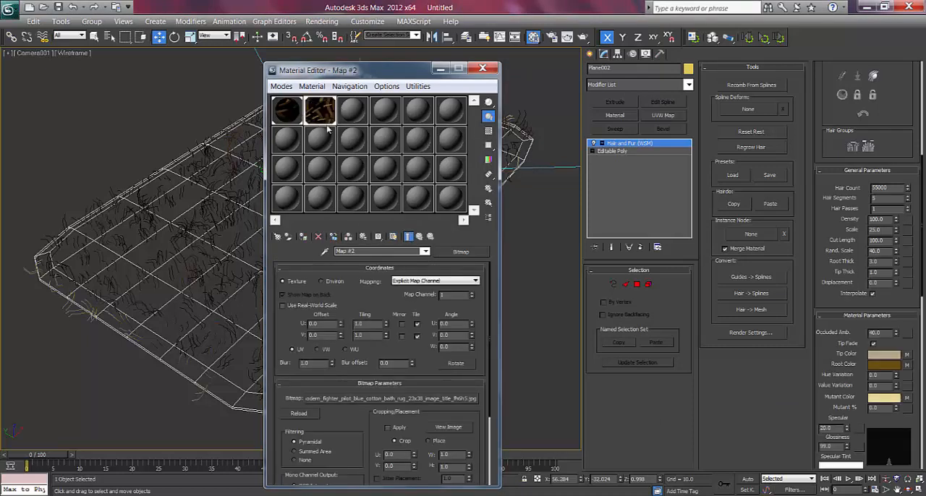
left_click(449, 427)
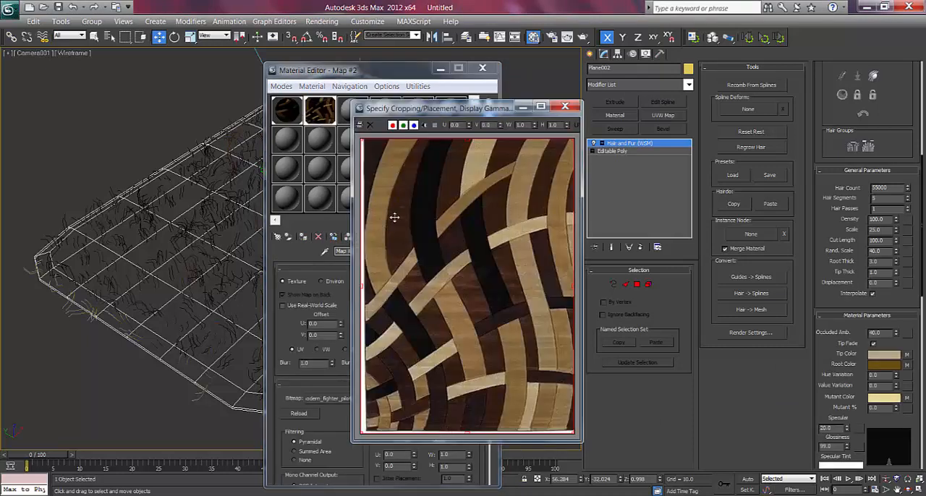
left_click(564, 107)
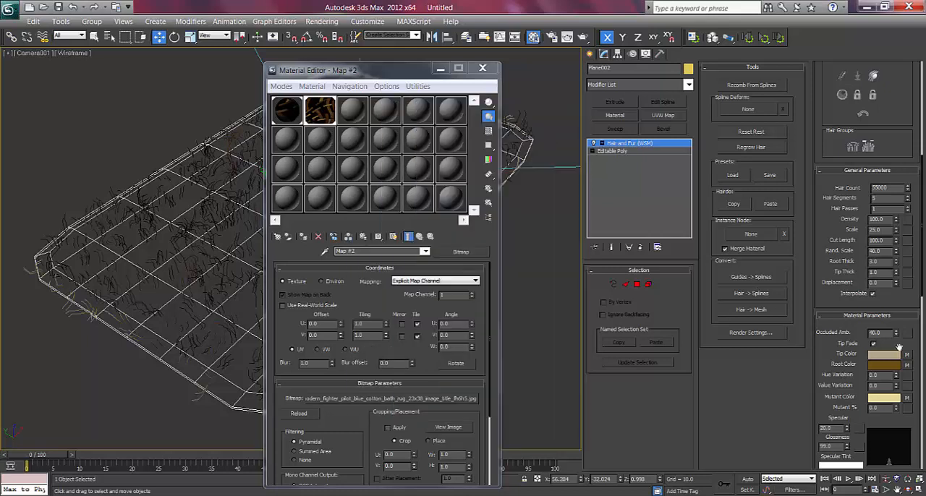
Copy the hair tip color map onto the mutant color as an instance.
left_click(299, 113)
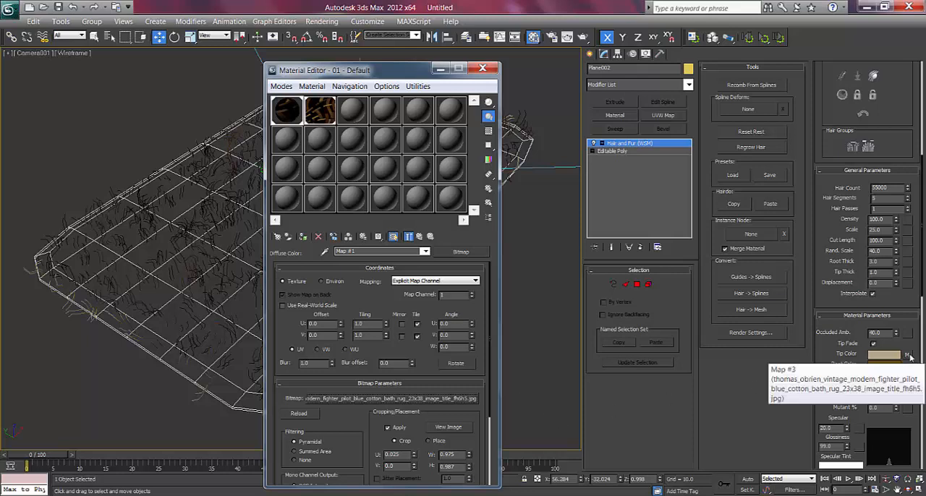
left_click_drag(908, 355, 907, 398)
left_click(447, 287)
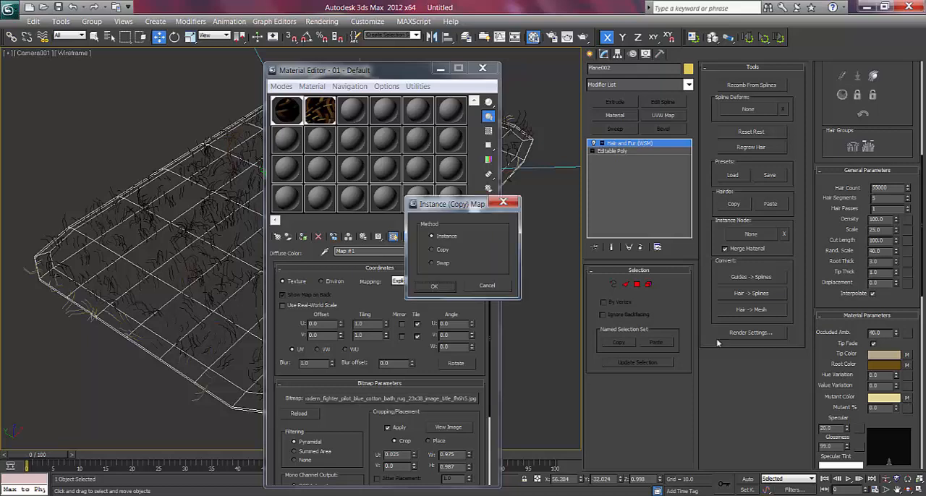
left_click(434, 286)
left_click(906, 357)
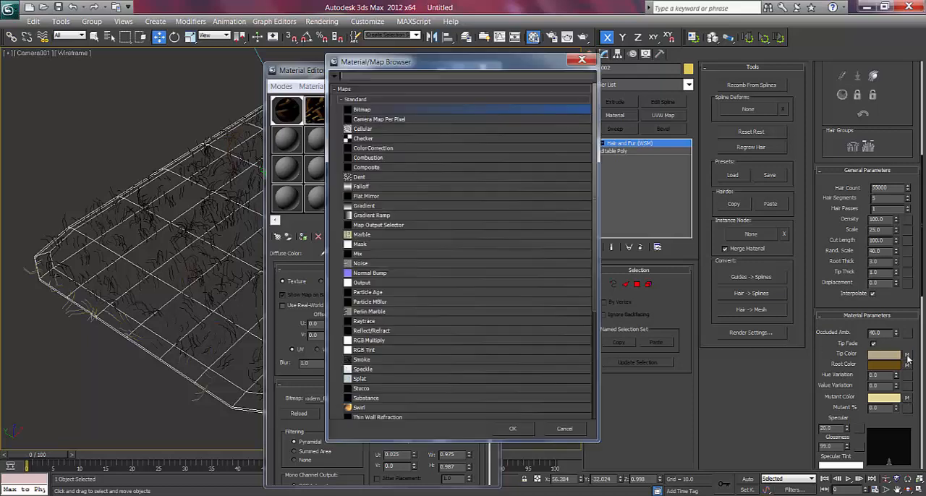
left_click(581, 60)
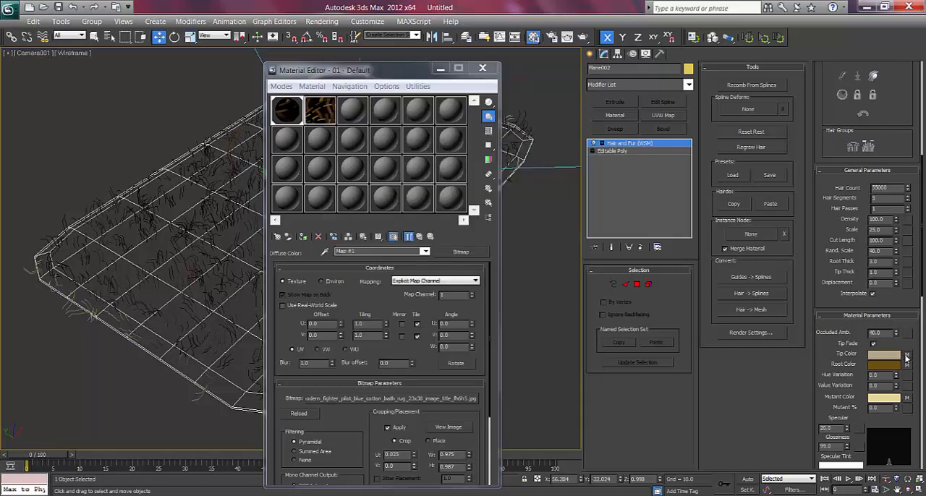
Set the crop of the hair map in the second slot to U 0.025, W 0.975 and H 0.985, and close the Material Editor.
left_click(330, 115)
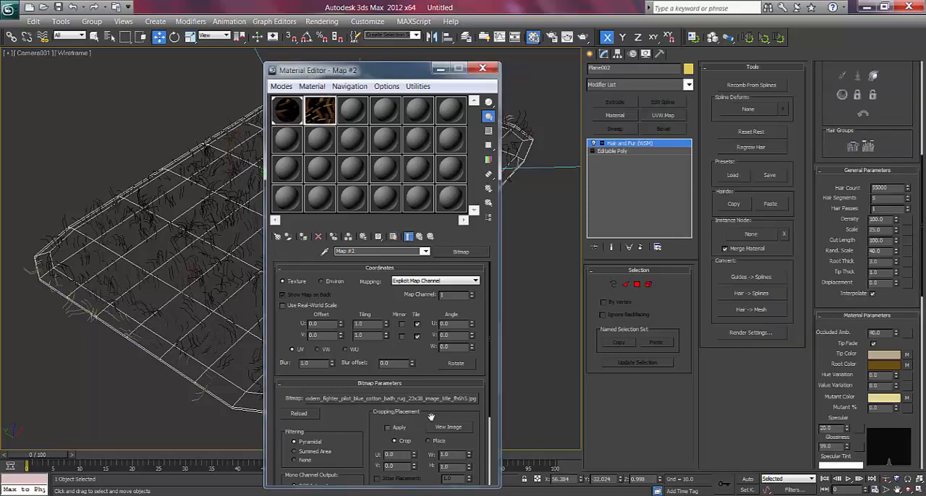
left_click(447, 427)
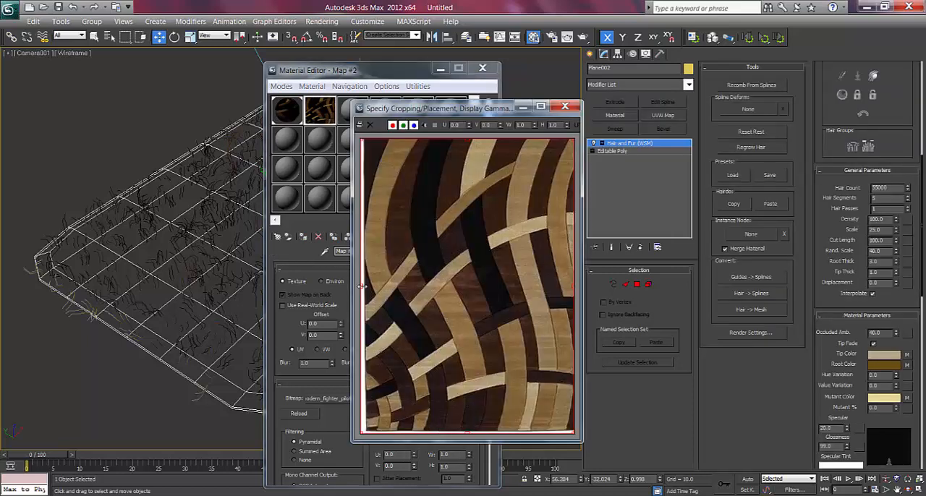
left_click_drag(362, 286, 367, 287)
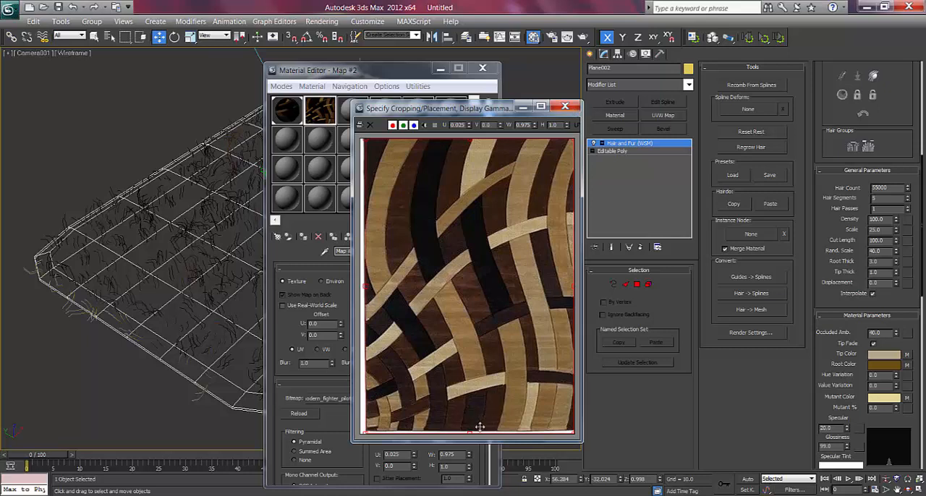
left_click_drag(480, 427, 469, 425)
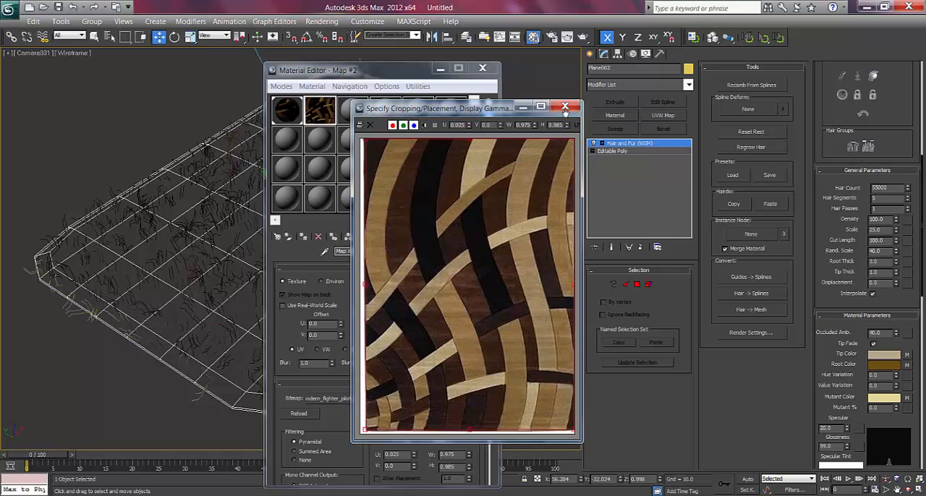
left_click(565, 107)
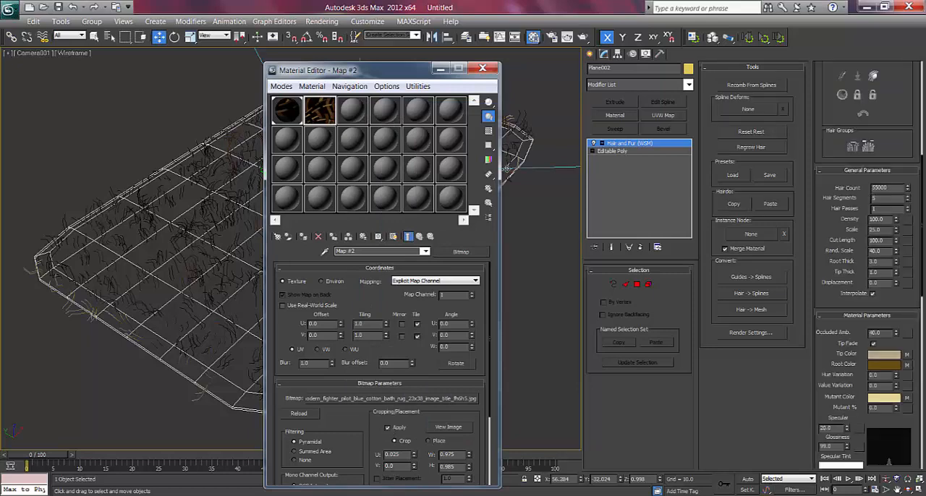
left_click(483, 68)
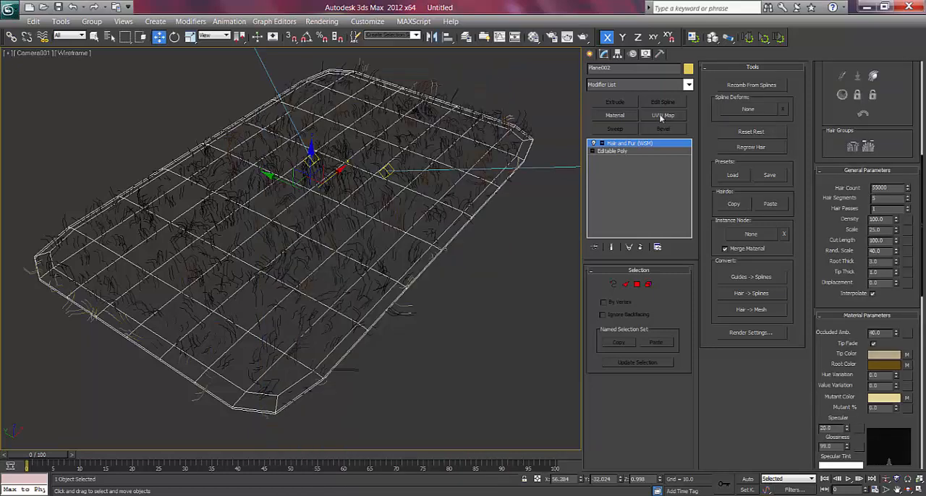
Render the camera view to check the rug's edges with the cropped maps, and close the rendered frame.
left_click(590, 53)
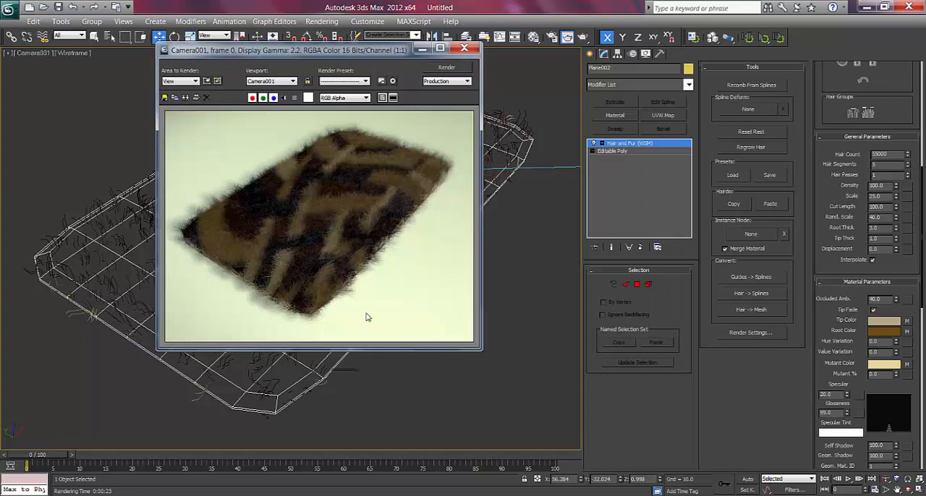
left_click_drag(325, 51, 305, 52)
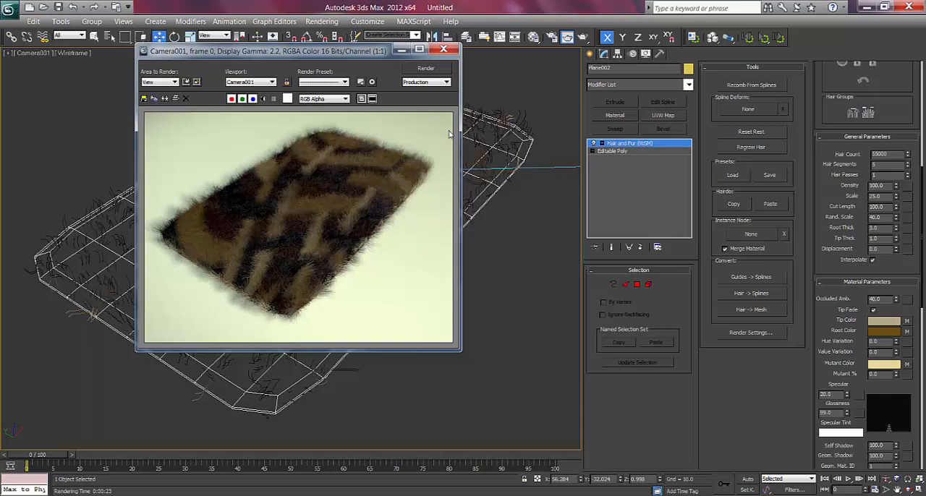
left_click(443, 48)
Load the Jaipur-Rugs Modern Geometric Pattern Gray and Black Wool and Silk Tufted Rug BL75.jpg bitmap as the fourth material's diffuse map.
key("m")
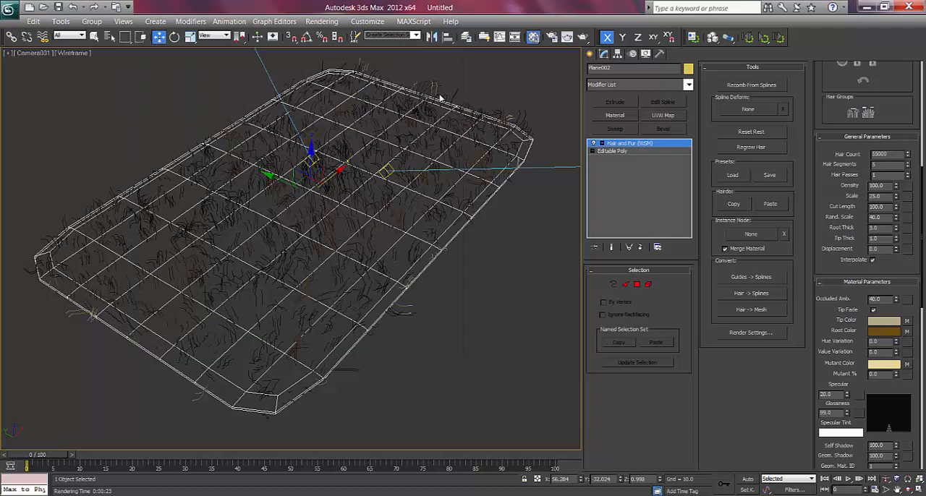
left_click(377, 120)
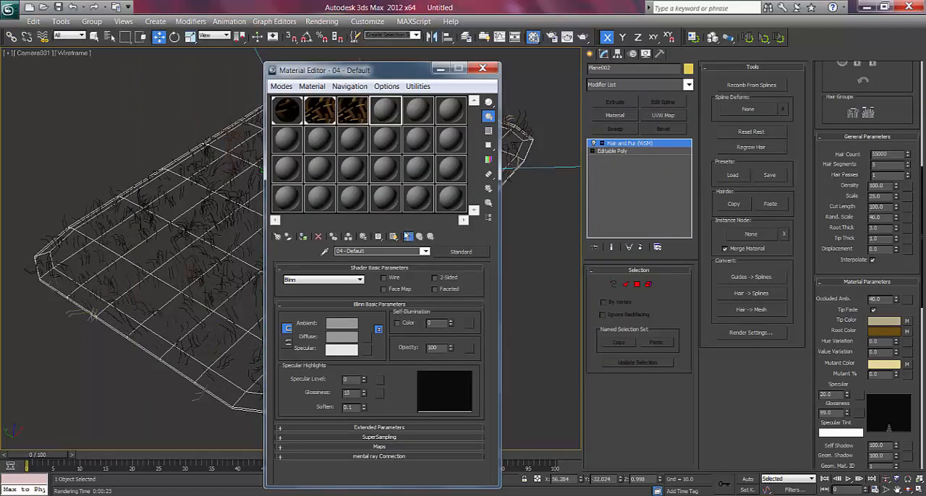
left_click(368, 347)
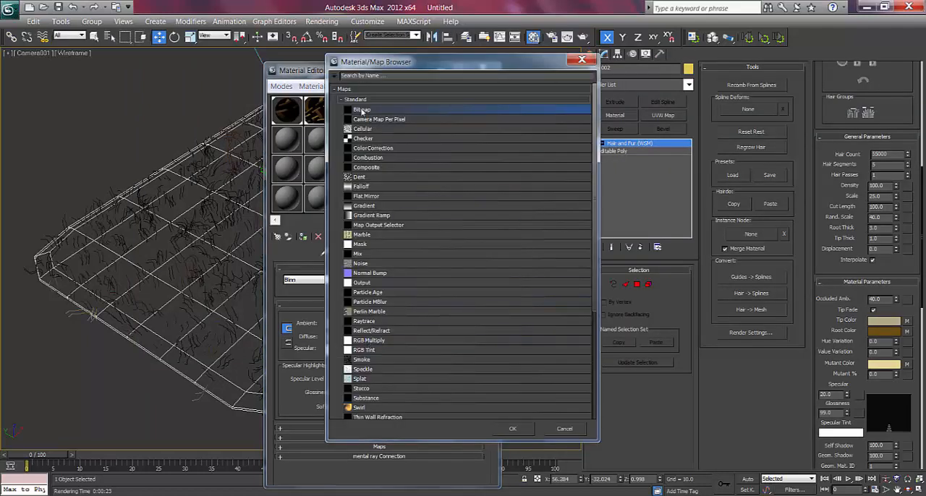
double_click(362, 109)
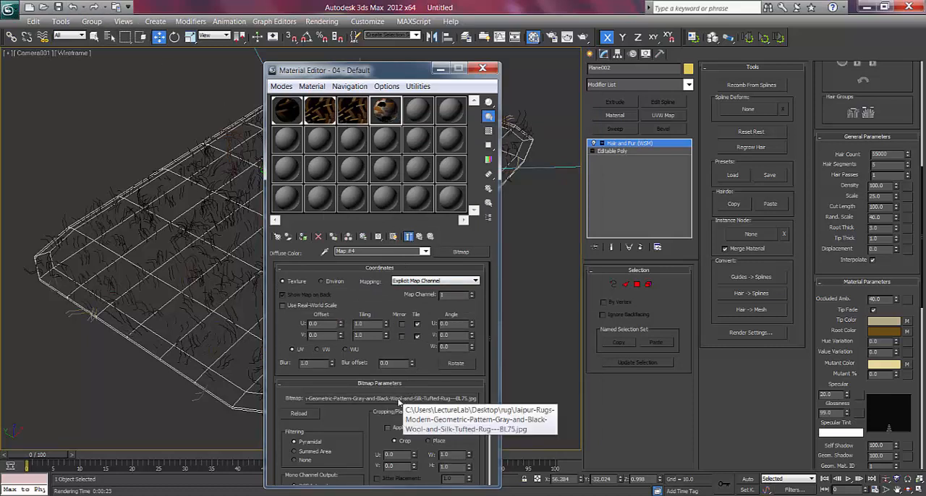
Assign the new Jaipur rug bitmap to the hair's tip, root and mutant colors.
left_click_drag(913, 324, 908, 322)
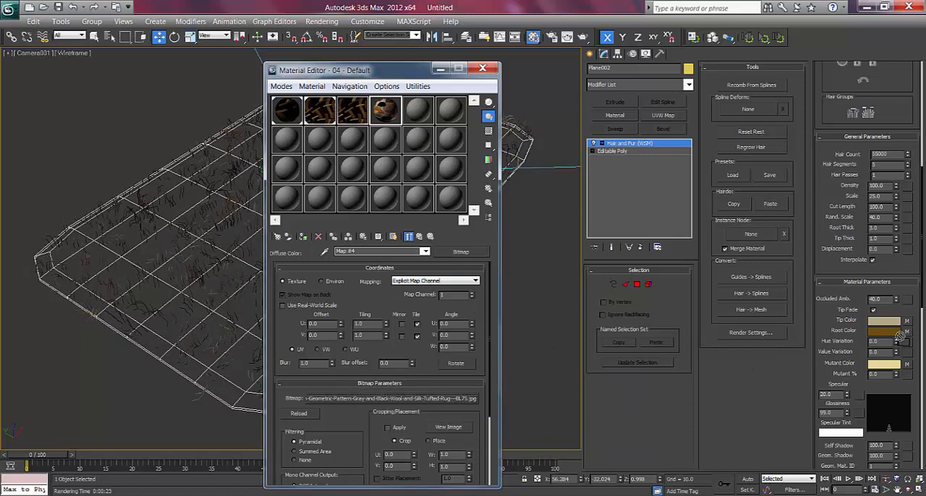
left_click_drag(905, 333, 906, 333)
left_click_drag(386, 400, 908, 365)
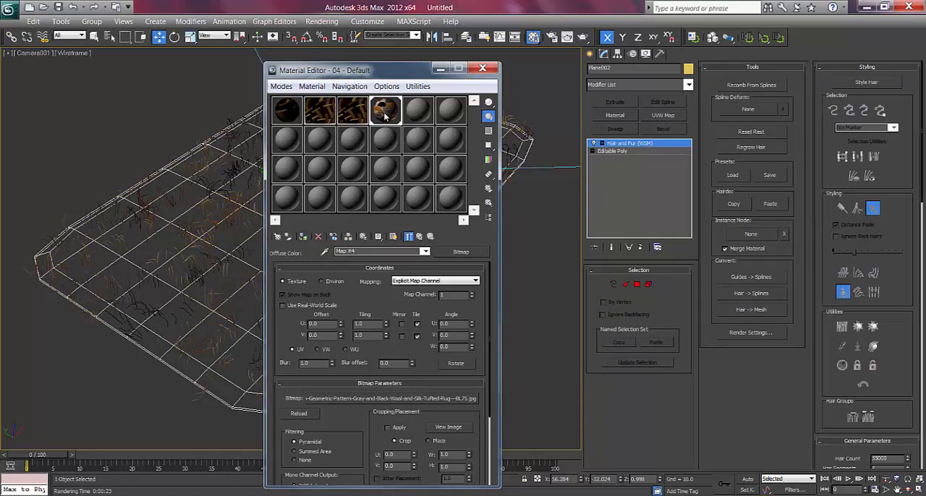
left_click_drag(381, 72, 387, 59)
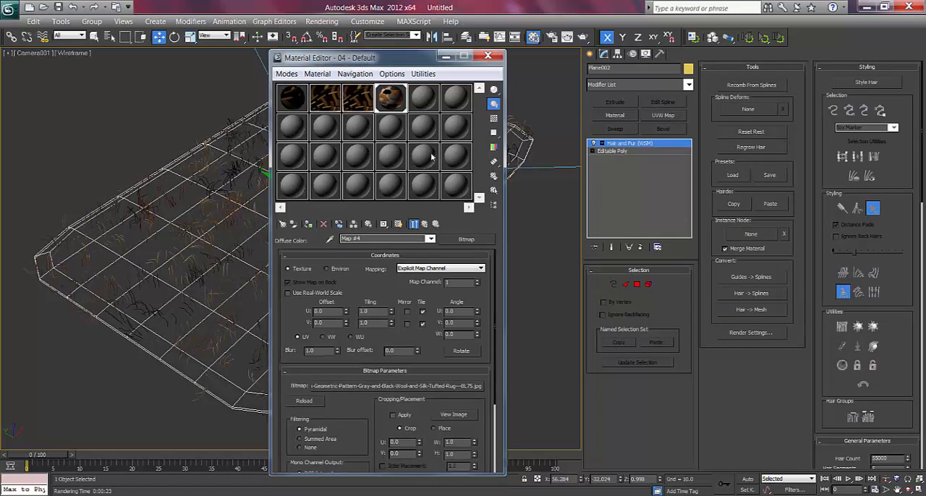
Set the rug's hair root thickness and tip thickness to 4.0, and close the Material Editor.
left_click(588, 55)
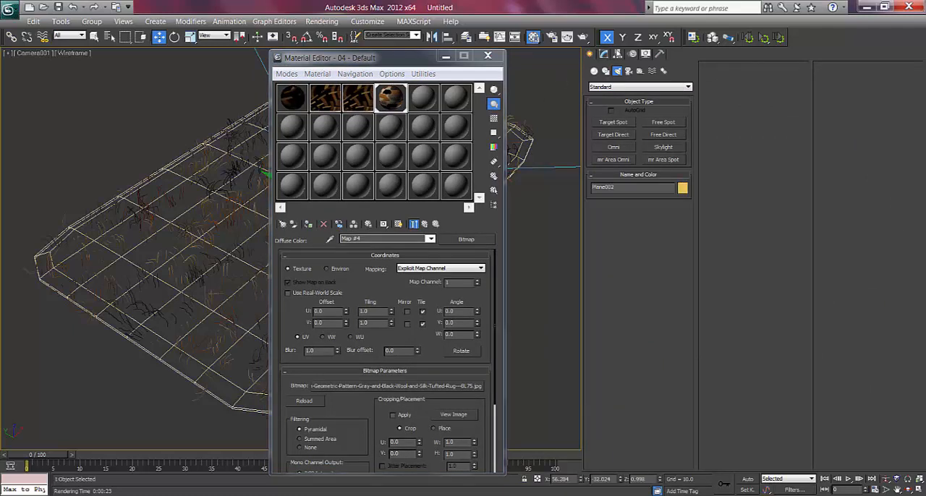
left_click(604, 55)
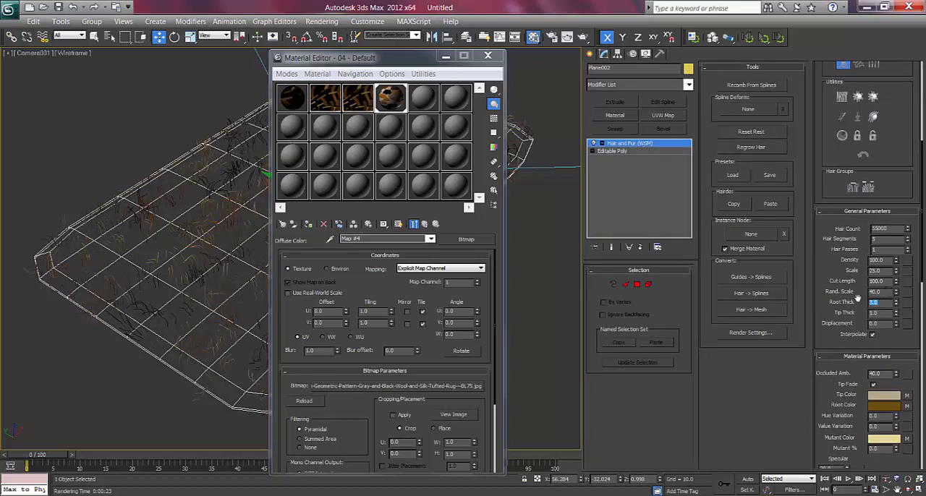
type("4")
key("Return")
left_click_drag(881, 314, 843, 317)
left_click(487, 55)
Render the camera view and move the rendered frame aside to examine the thicker fur with the Jaipur pattern.
key("shift+q")
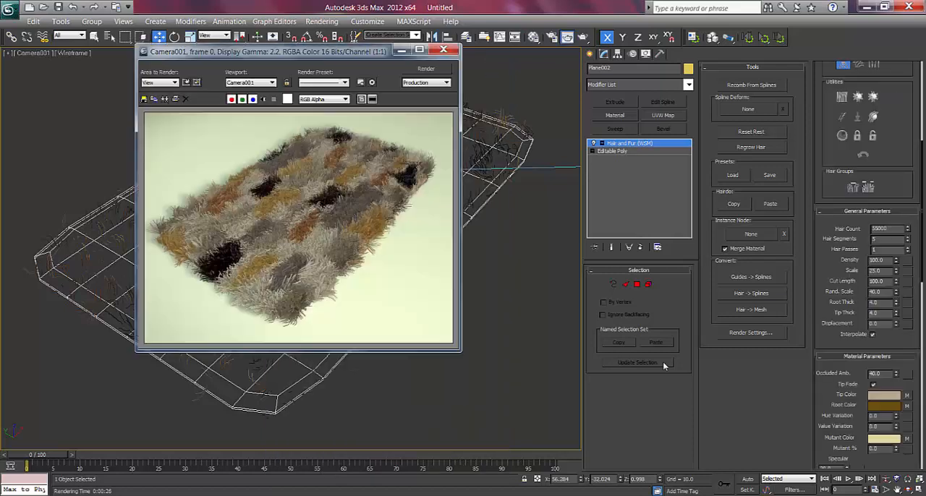
left_click_drag(369, 54, 395, 57)
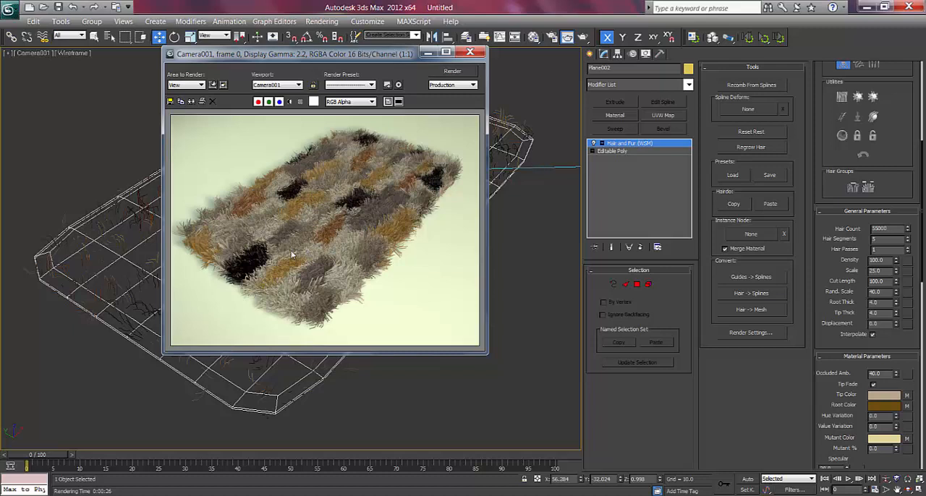
mouse_move(316, 57)
left_mouse_down()
mouse_move(347, 70)
mouse_move(312, 69)
left_mouse_up()
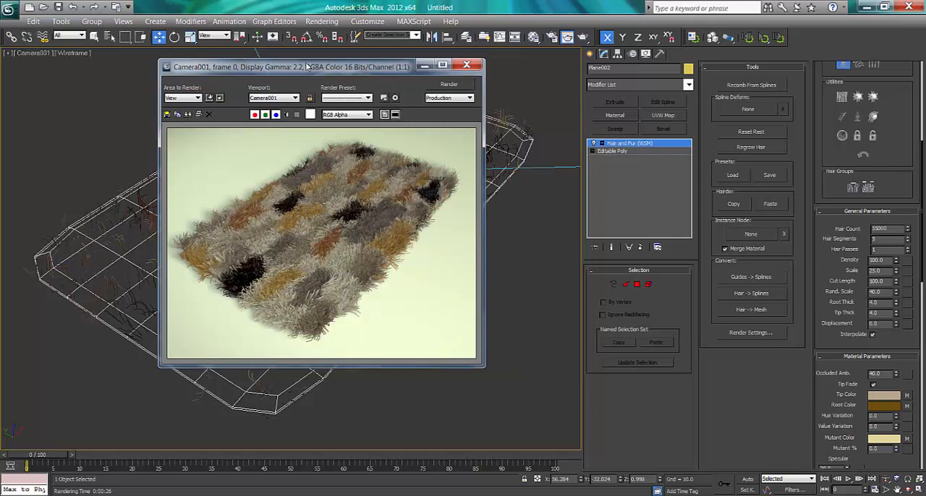
left_click_drag(307, 65, 334, 65)
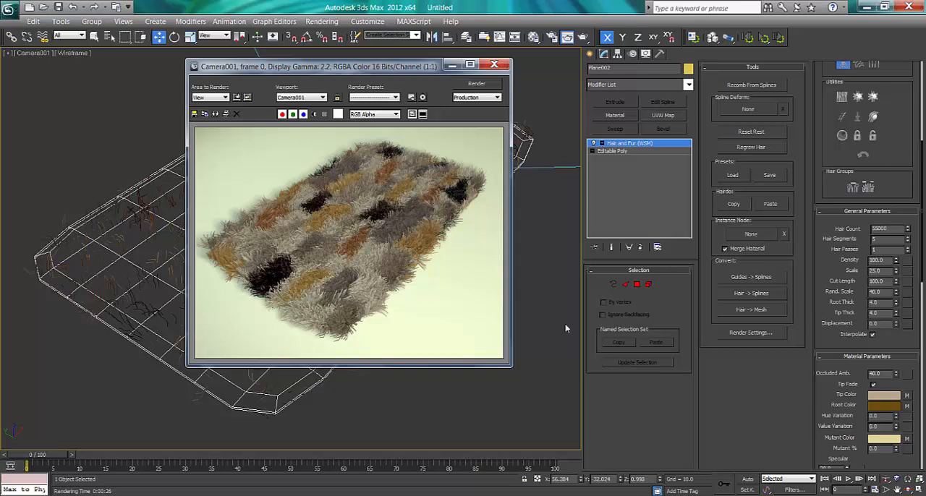
left_click_drag(368, 69, 392, 70)
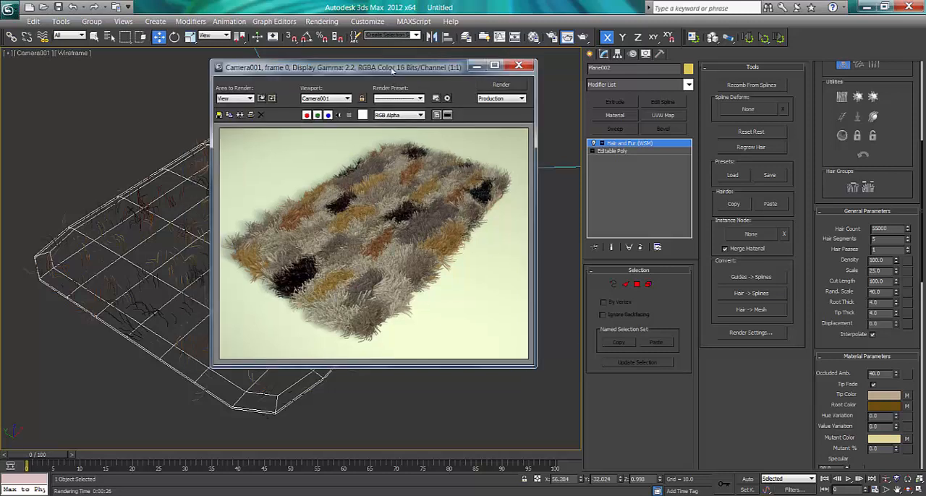